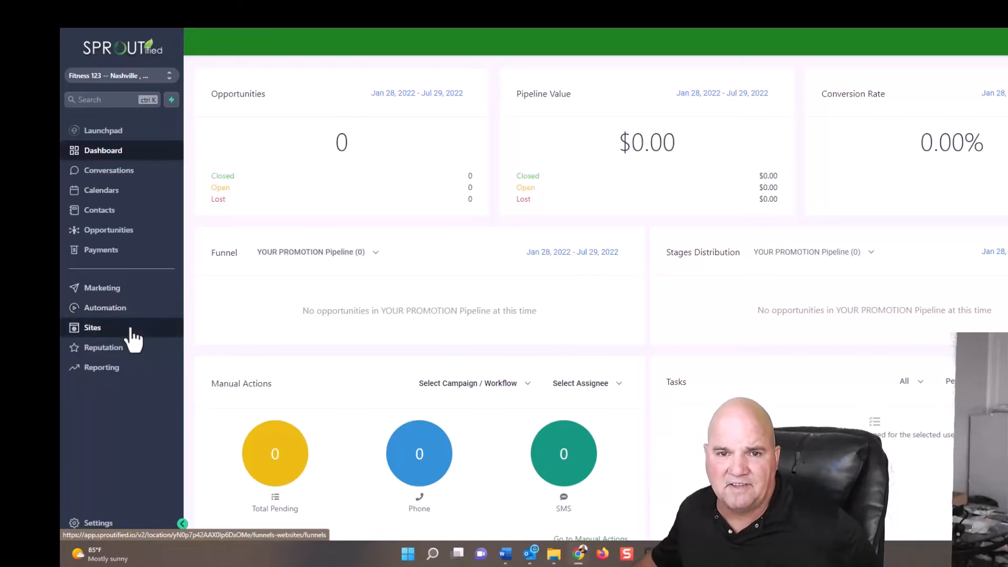
Create a new funnel in Sites named "Fitness Landing Page - 21 Day Challenge".
{"action": "left_click", "coordinate": [131, 339]}
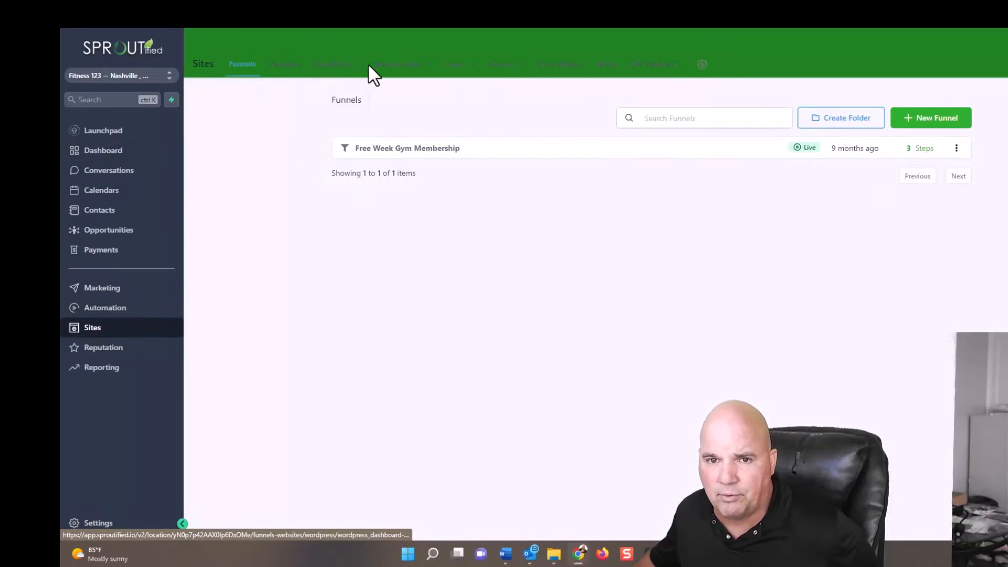
{"action": "mouse_move", "coordinate": [414, 72]}
{"action": "mouse_move", "coordinate": [459, 68]}
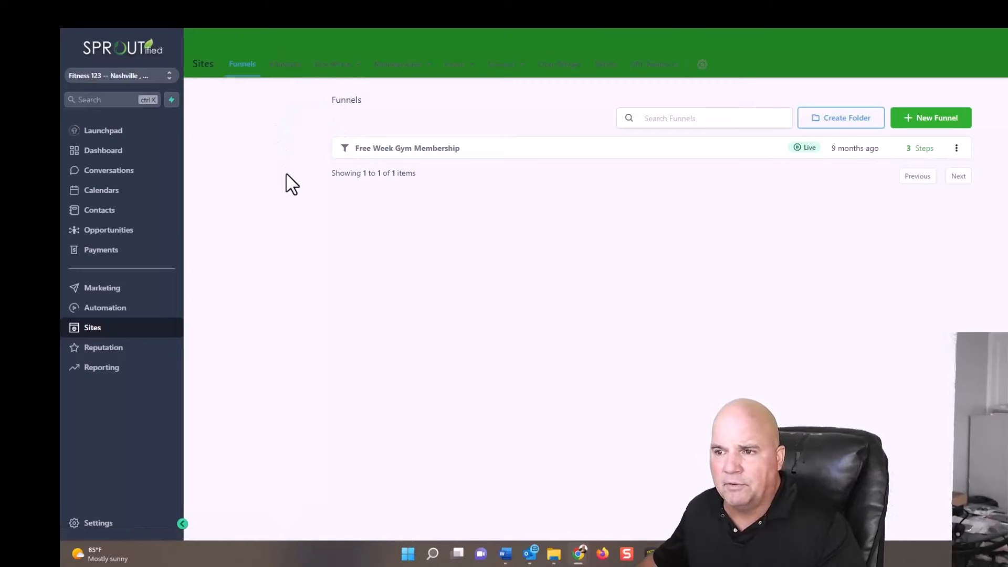
{"action": "left_click", "coordinate": [945, 119]}
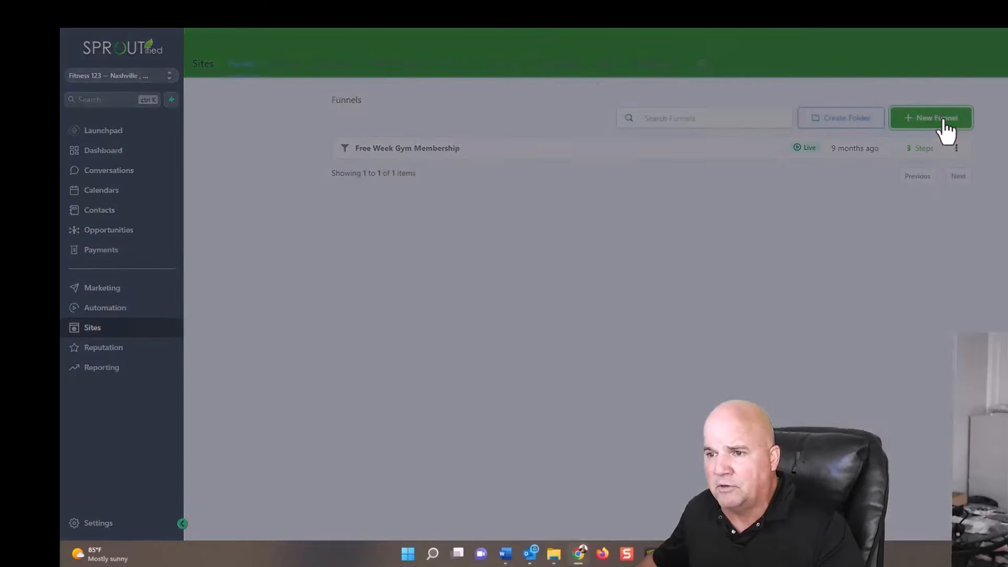
{"action": "left_click", "coordinate": [659, 126]}
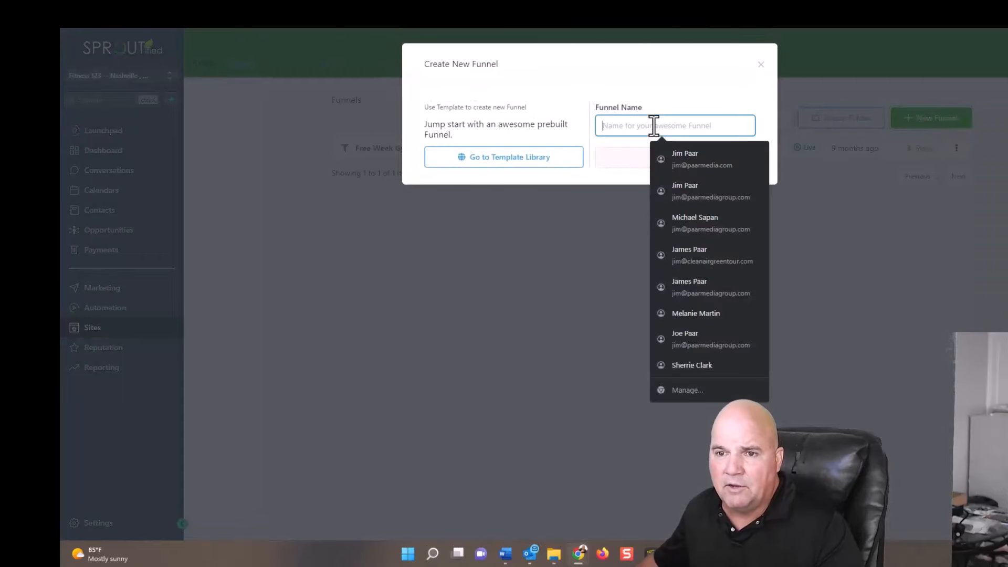
{"action": "type", "text": "Fitness Landing"}
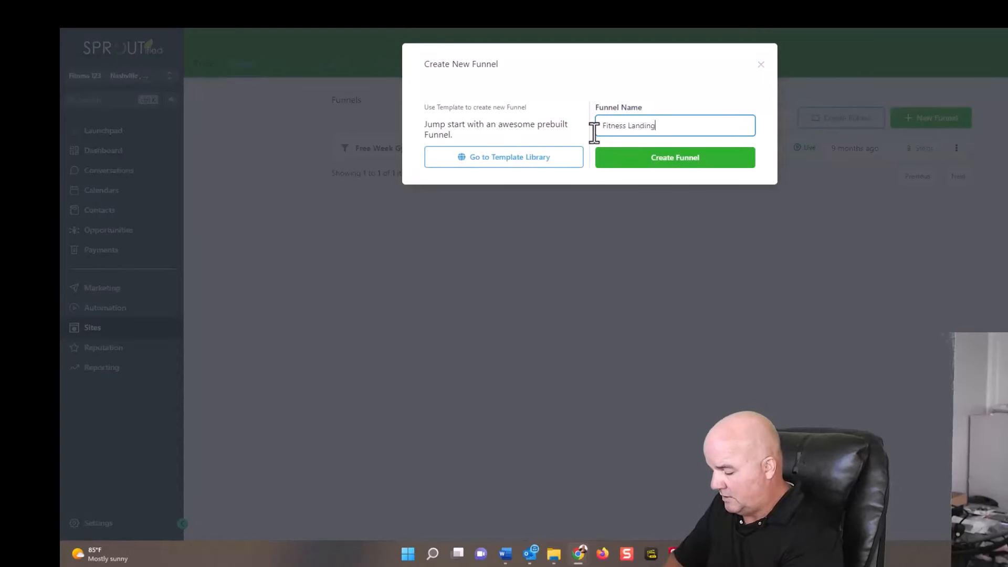
{"action": "type", "text": " Page - 21 Day Challenge"}
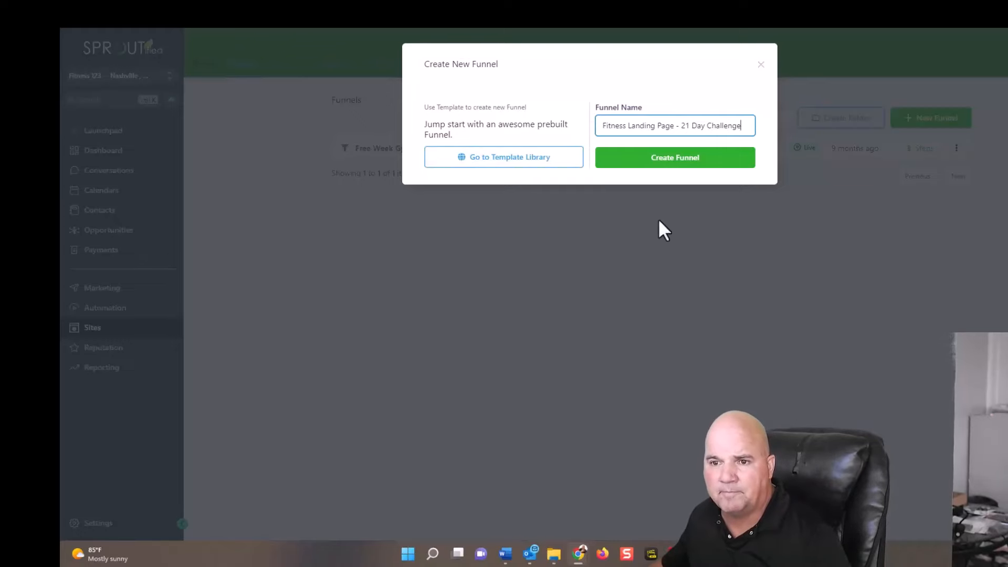
{"action": "left_click", "coordinate": [683, 161]}
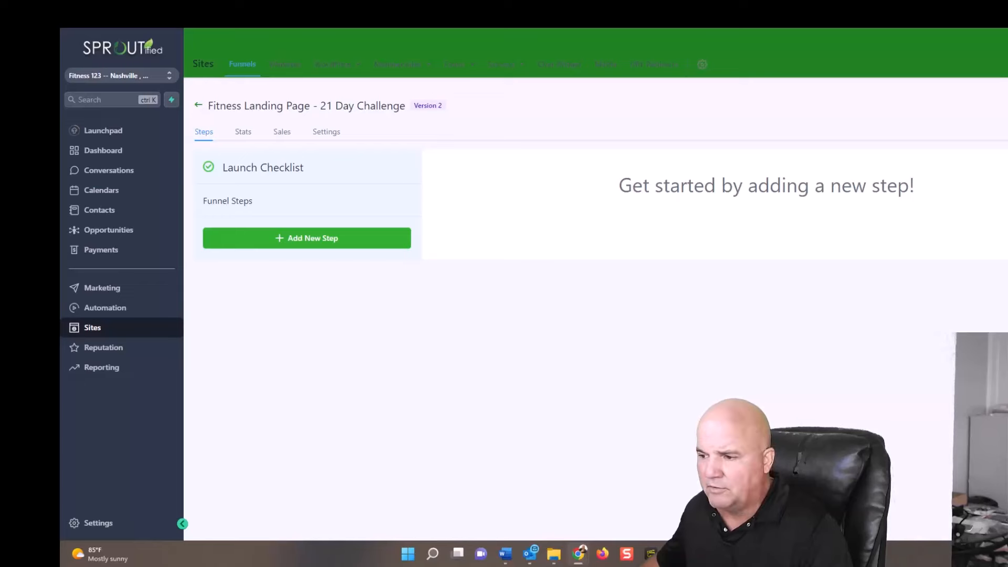
Add a new funnel step with the page name "Join Today", leaving the path and ClickFunnels import empty.
{"action": "left_click", "coordinate": [308, 242]}
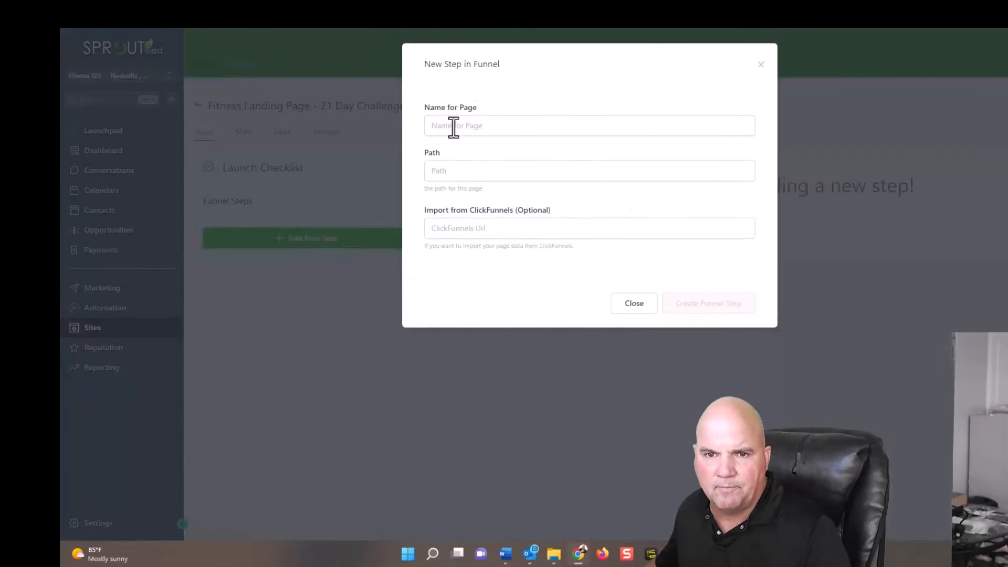
{"action": "left_click", "coordinate": [450, 127]}
{"action": "type", "text": "Join"}
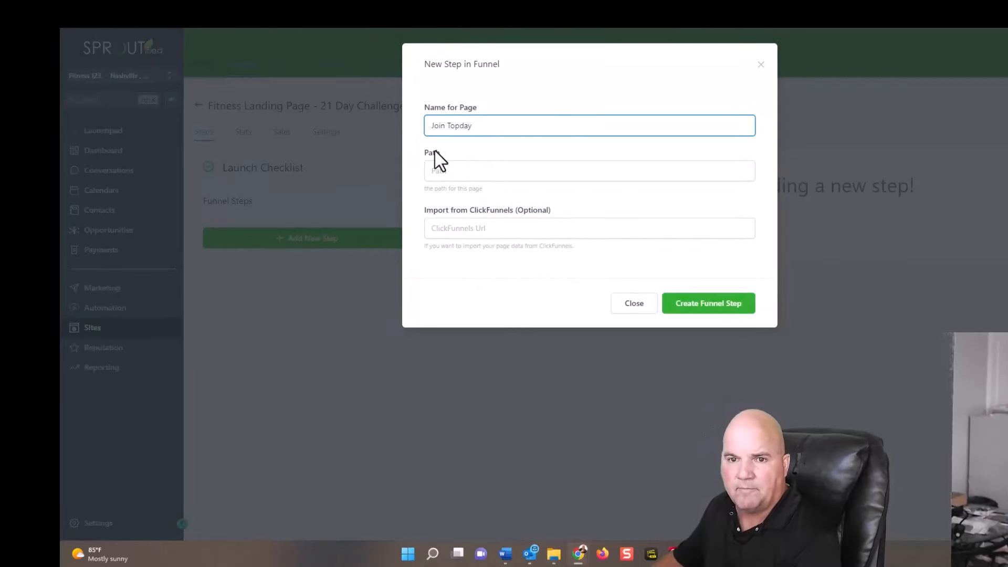
{"action": "type", "text": " Tod"}
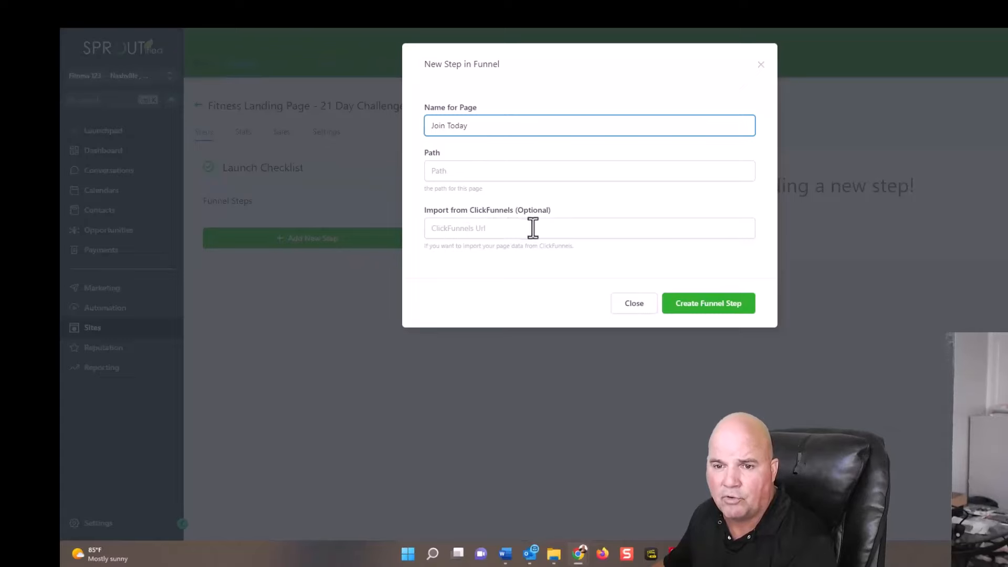
{"action": "left_click", "coordinate": [714, 302]}
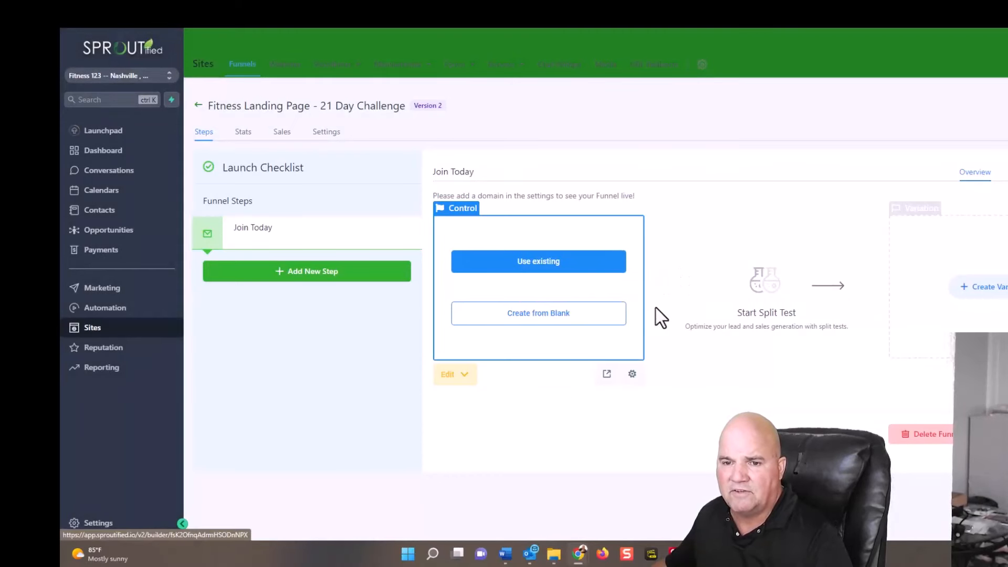
Start the Join Today page from blank and add a full-width section containing a three-column row.
{"action": "left_click", "coordinate": [523, 319]}
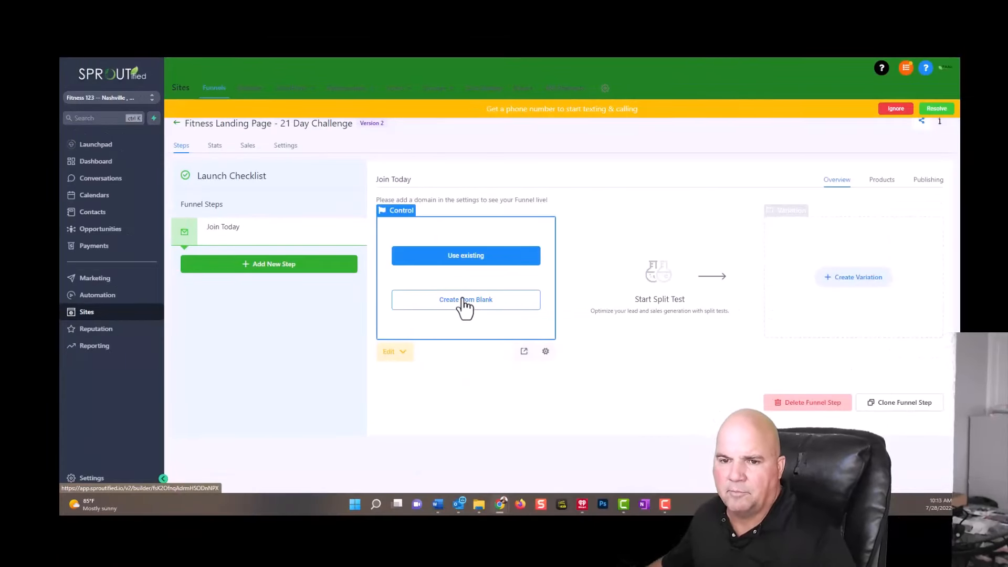
{"action": "left_click", "coordinate": [468, 301]}
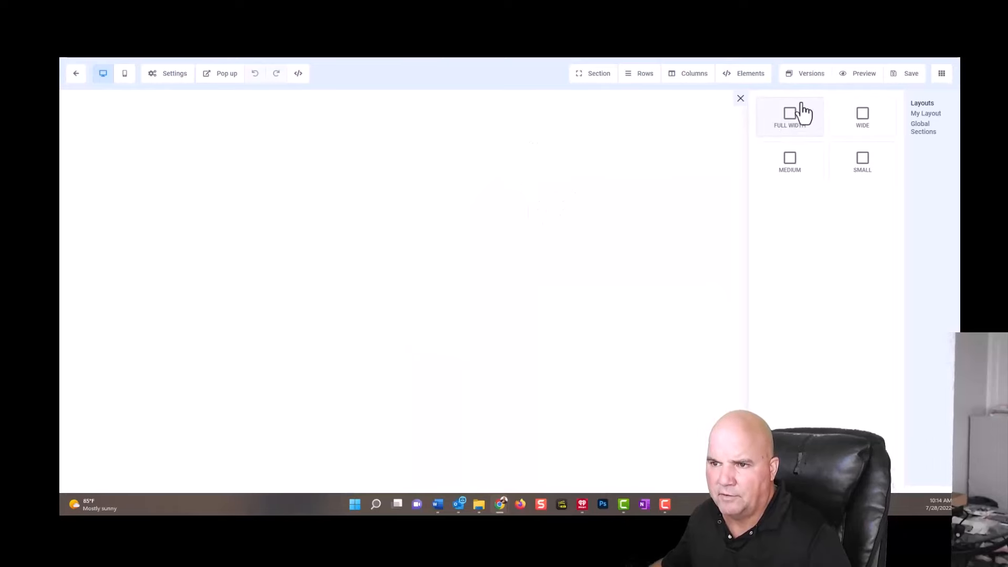
{"action": "left_click", "coordinate": [787, 121]}
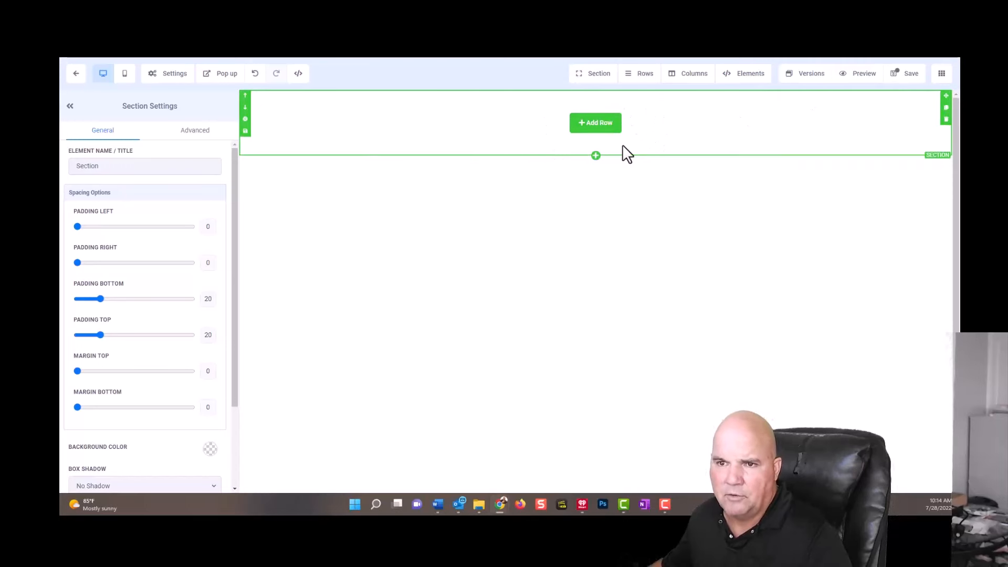
{"action": "left_click", "coordinate": [597, 128]}
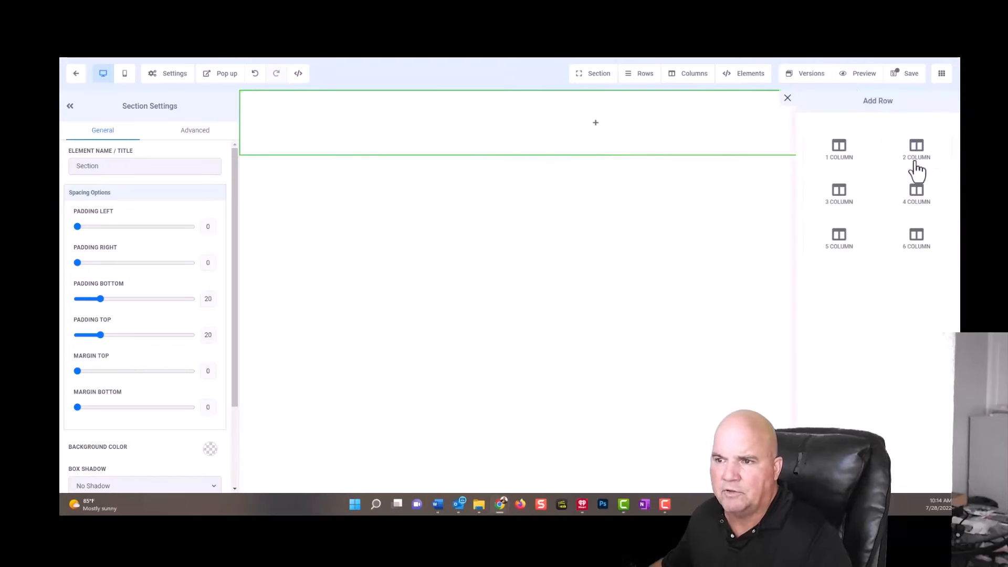
{"action": "left_click", "coordinate": [854, 199]}
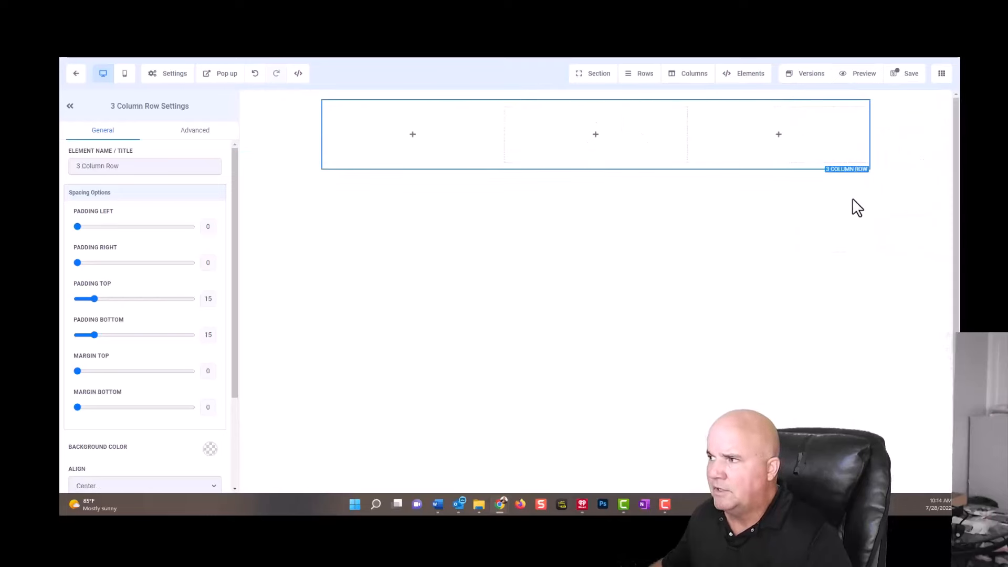
Add an image element to the first column and fill it with the black and white Vigilant Fitness logo from the media library.
{"action": "left_click", "coordinate": [418, 138]}
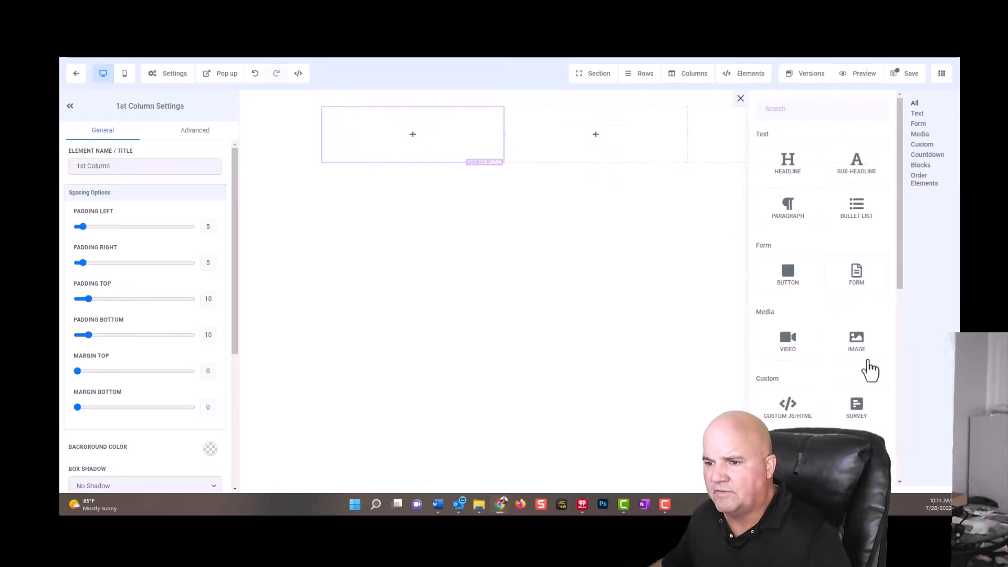
{"action": "left_click", "coordinate": [858, 346]}
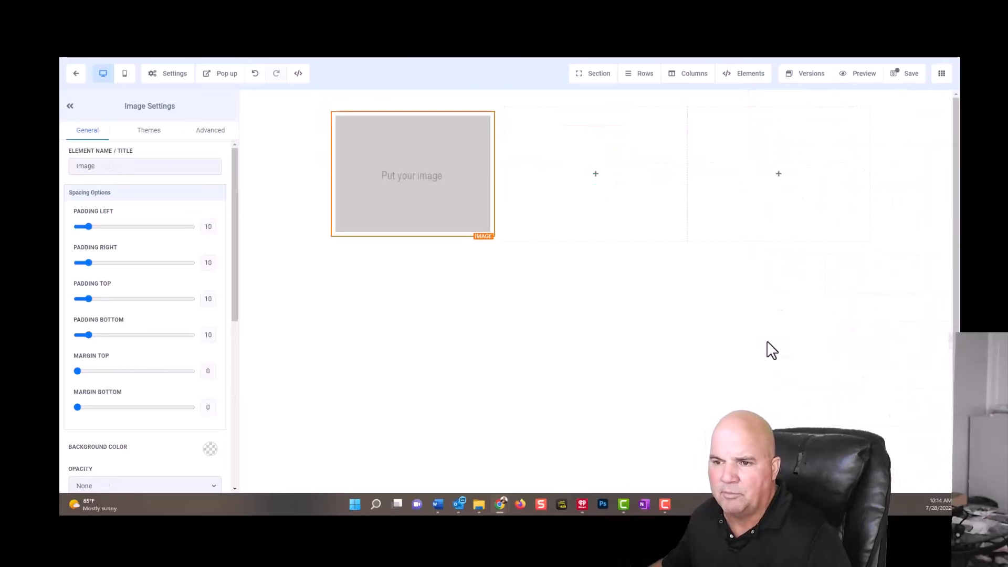
{"action": "mouse_move", "coordinate": [414, 169]}
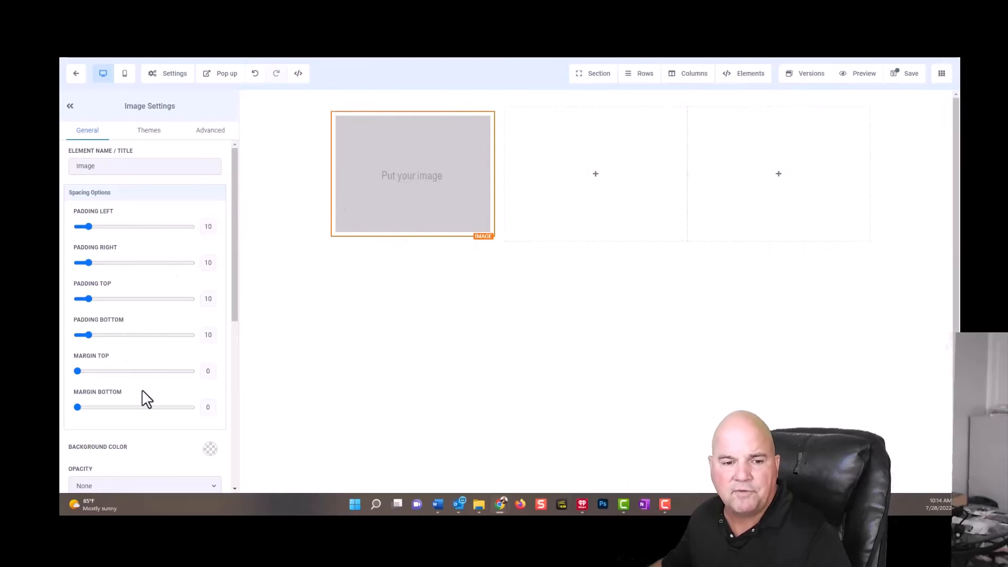
{"action": "scroll", "coordinate": [149, 394], "scroll_direction": "down", "scroll_amount": 5}
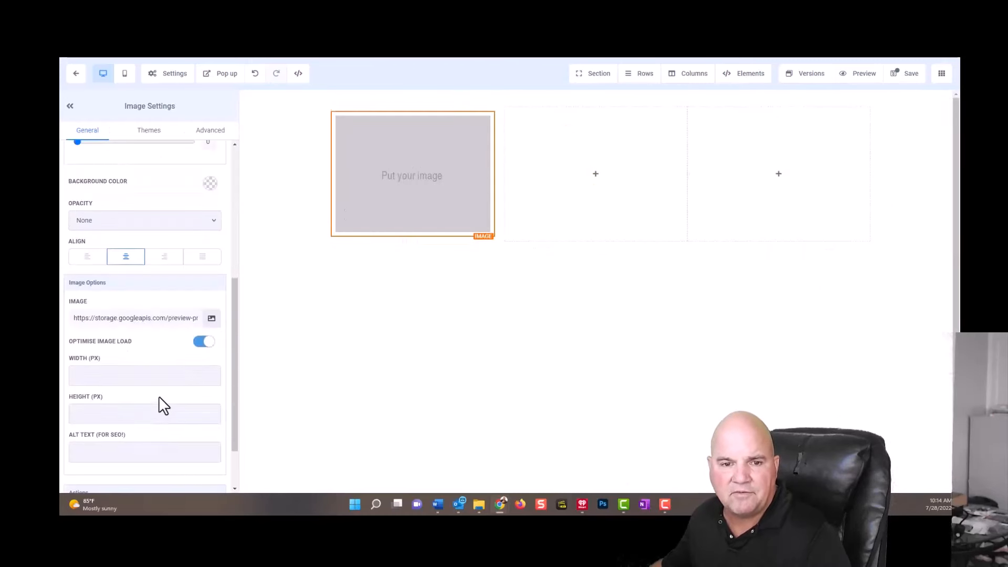
{"action": "left_click", "coordinate": [211, 321]}
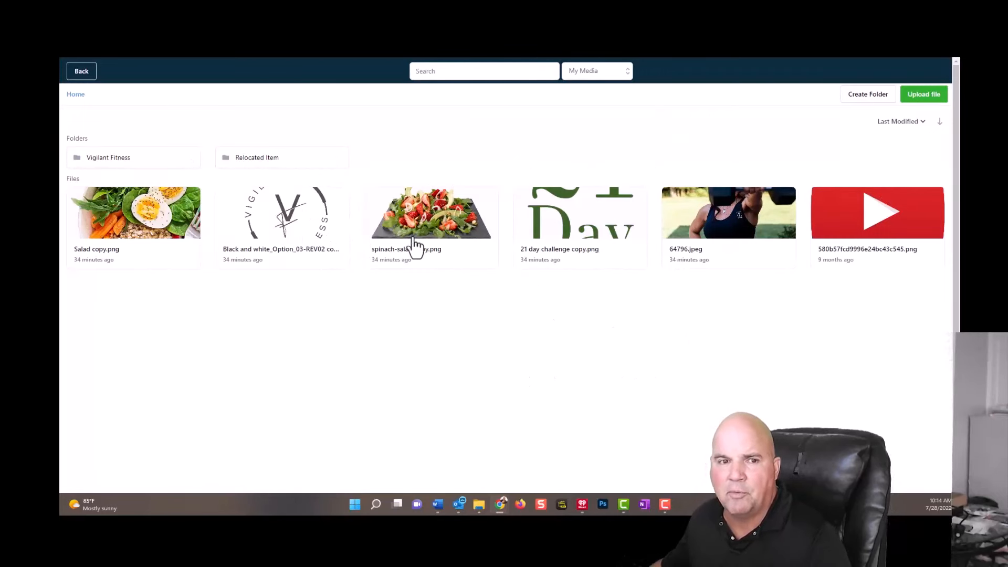
{"action": "left_click", "coordinate": [314, 224]}
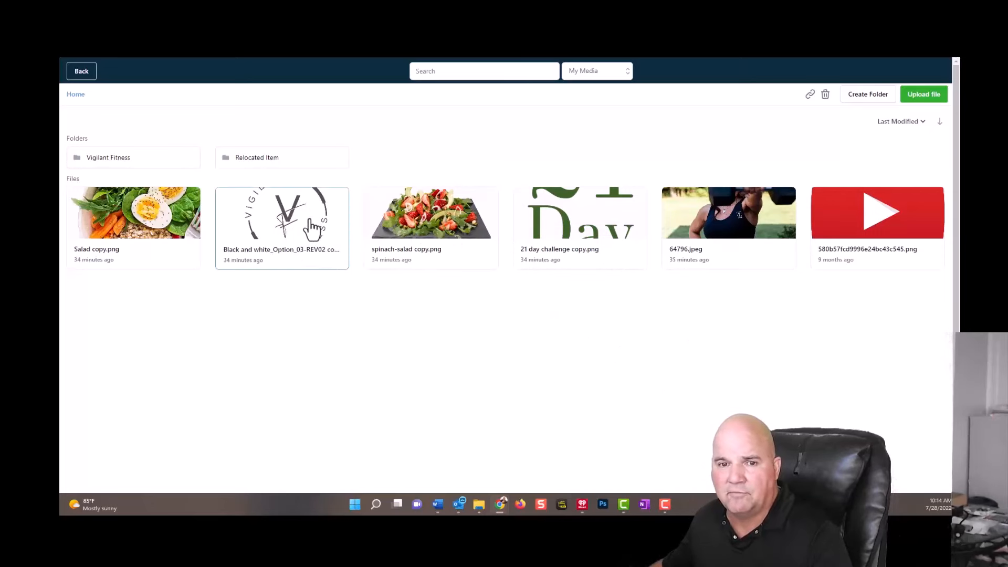
{"action": "double_click", "coordinate": [314, 225]}
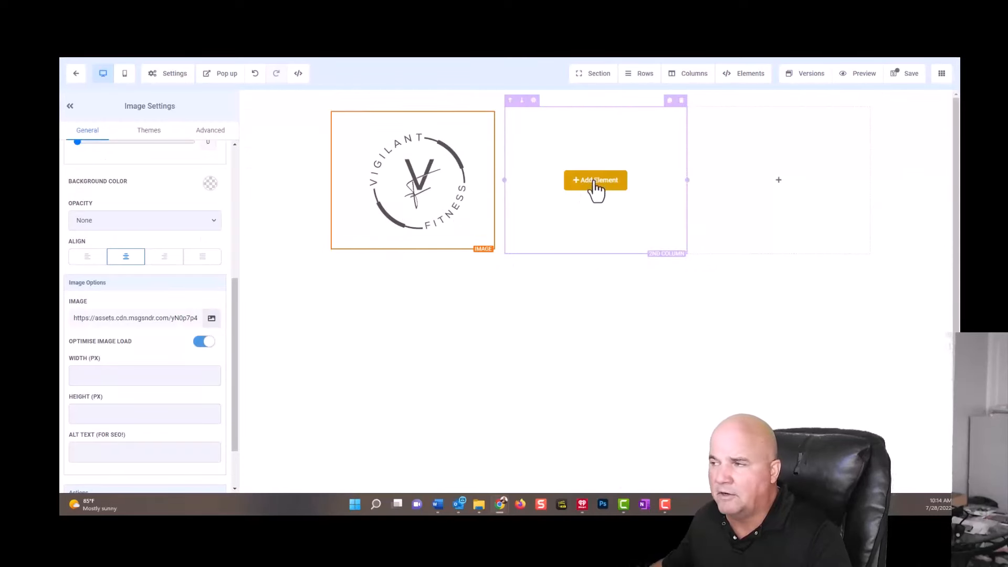
Try to add an image element to the second column.
{"action": "left_click", "coordinate": [597, 181]}
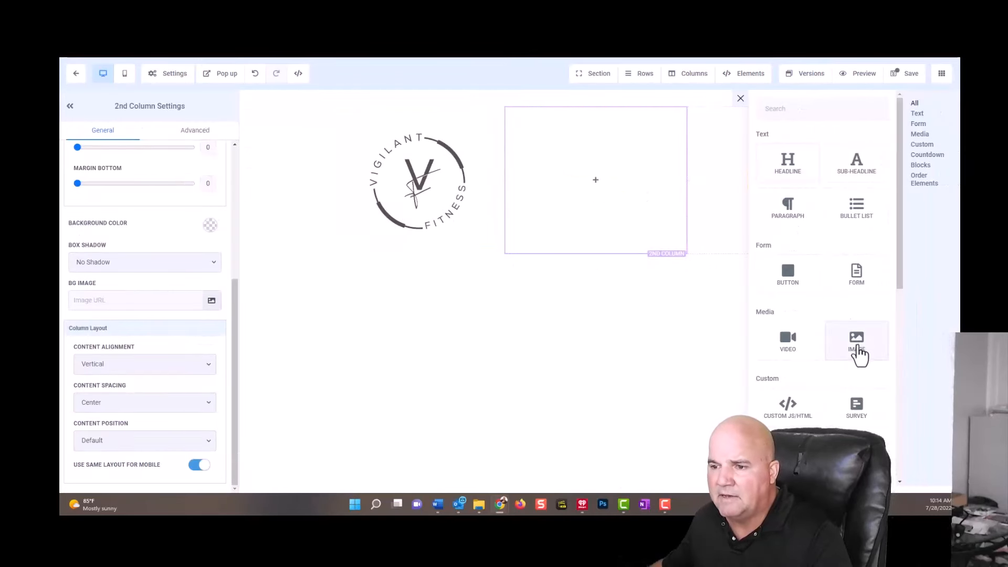
{"action": "left_click", "coordinate": [860, 355]}
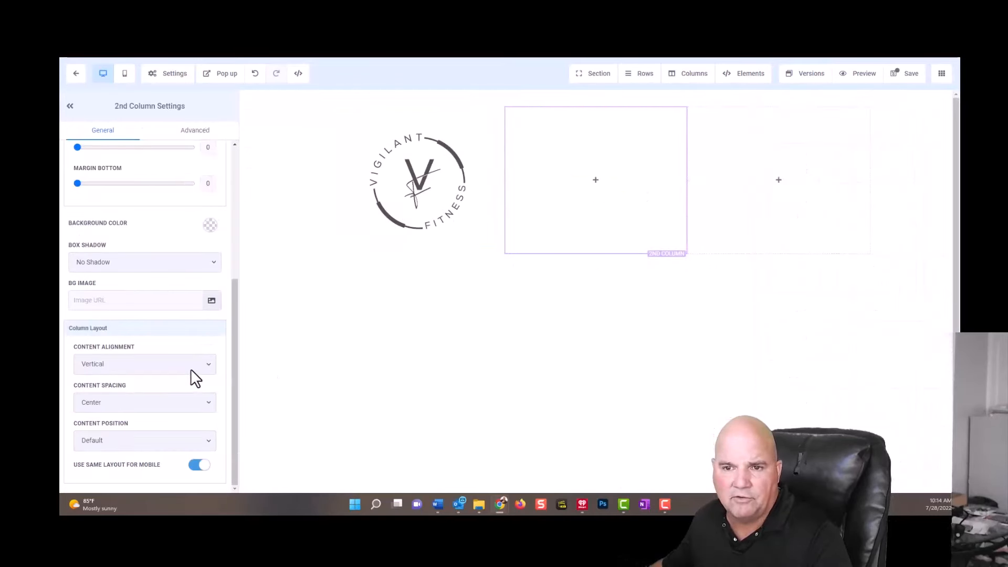
{"action": "mouse_move", "coordinate": [640, 203]}
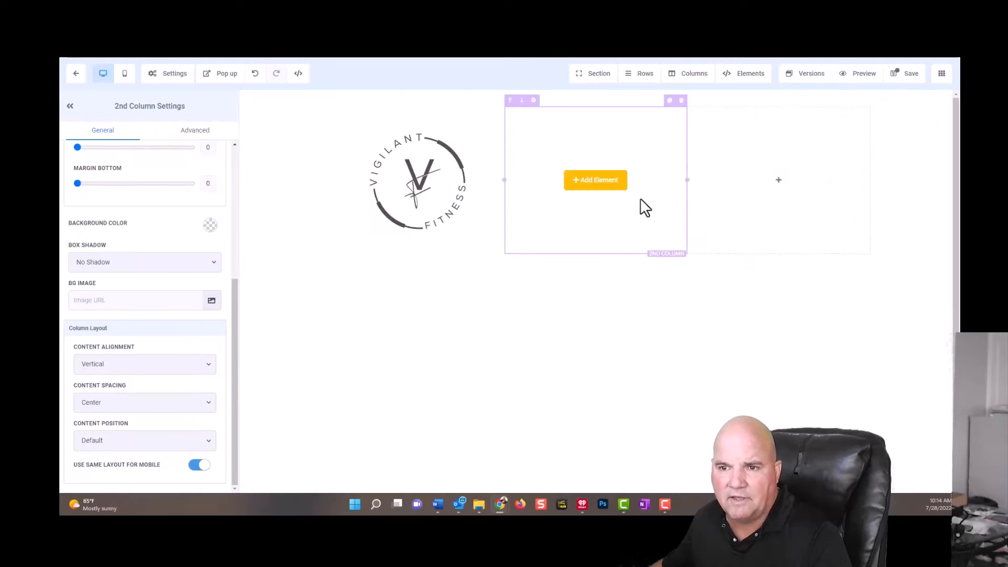
{"action": "left_click", "coordinate": [598, 186]}
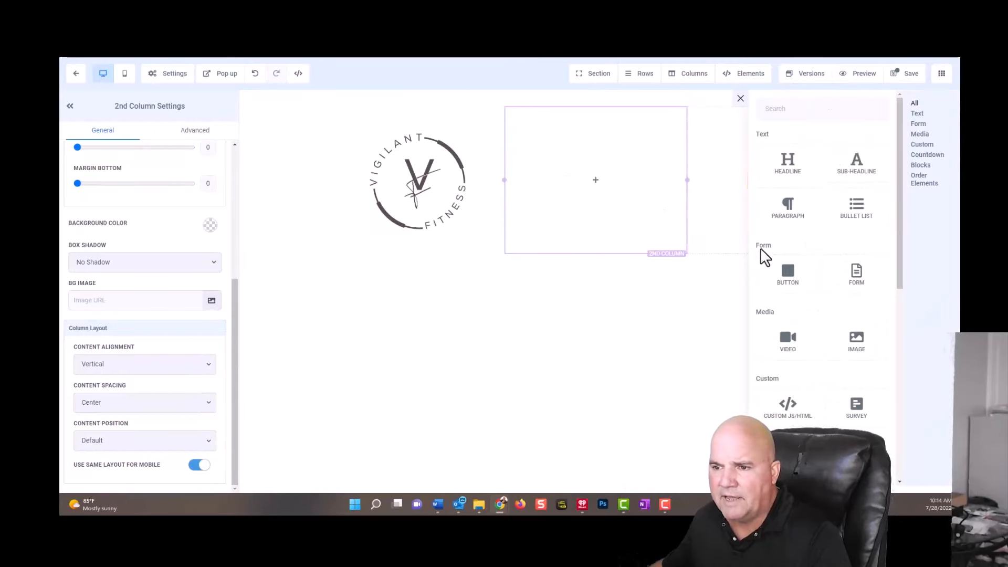
{"action": "left_click", "coordinate": [860, 352]}
Place an image element in the second column and fill it with "21 day challenge copy.png" from the media library.
{"action": "mouse_move", "coordinate": [603, 234]}
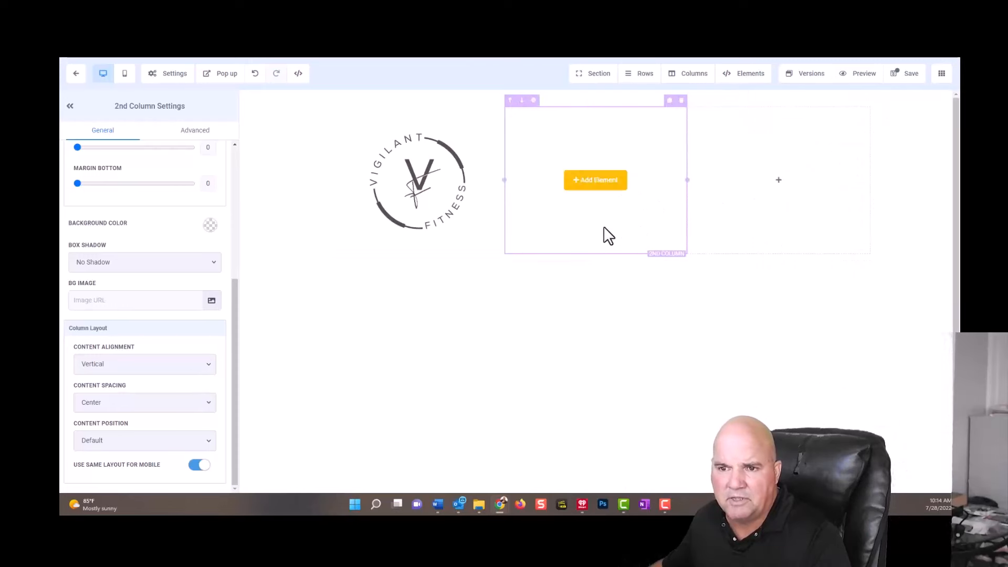
{"action": "left_click", "coordinate": [599, 185]}
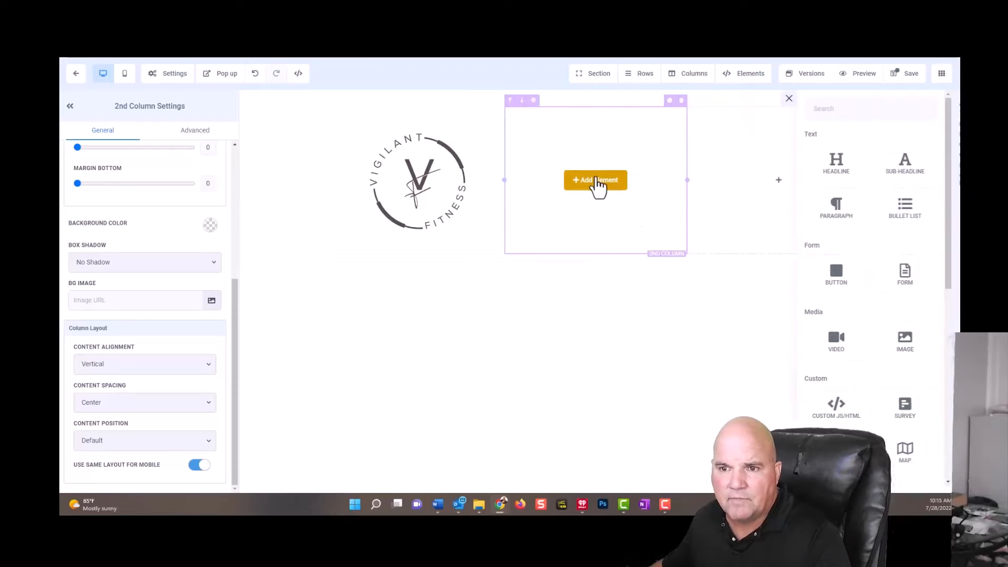
{"action": "left_click", "coordinate": [858, 343]}
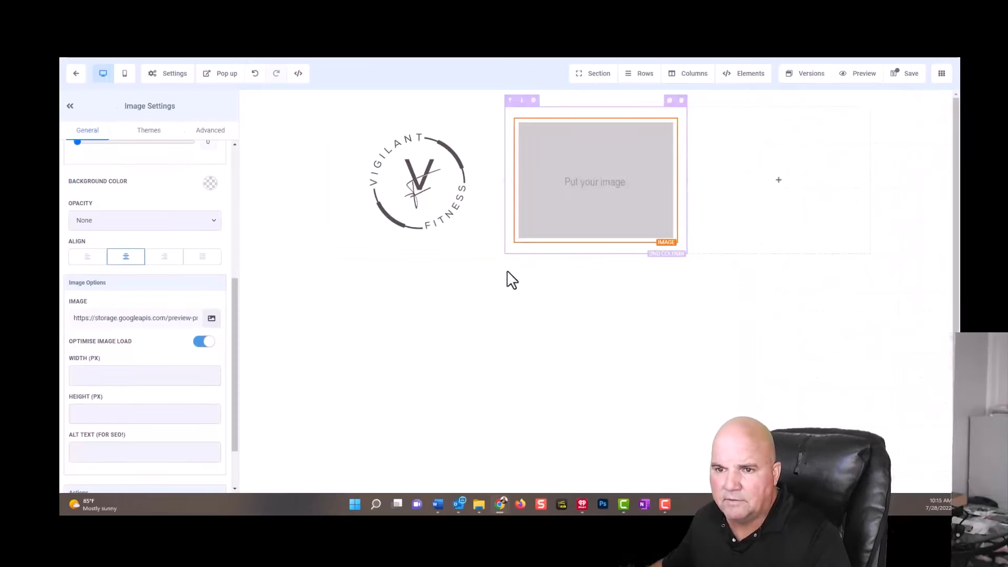
{"action": "scroll", "coordinate": [185, 385], "scroll_direction": "down", "scroll_amount": 2}
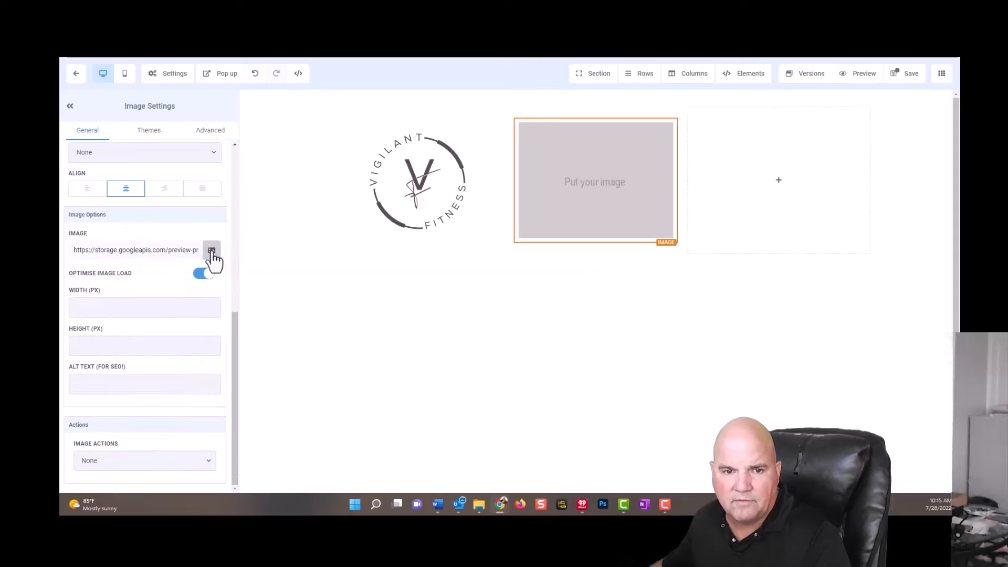
{"action": "left_click", "coordinate": [212, 251]}
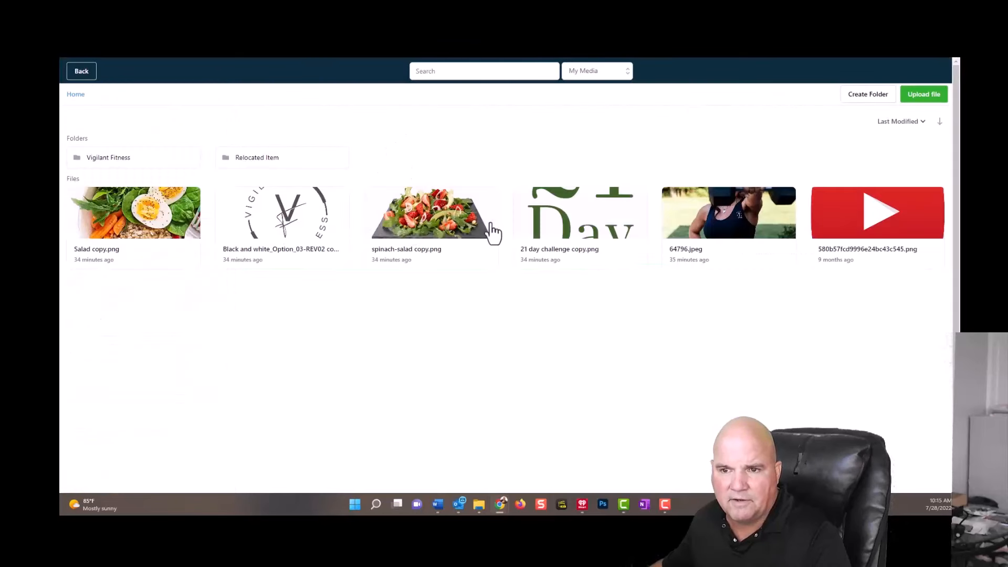
{"action": "left_click", "coordinate": [593, 221]}
{"action": "double_click", "coordinate": [592, 221]}
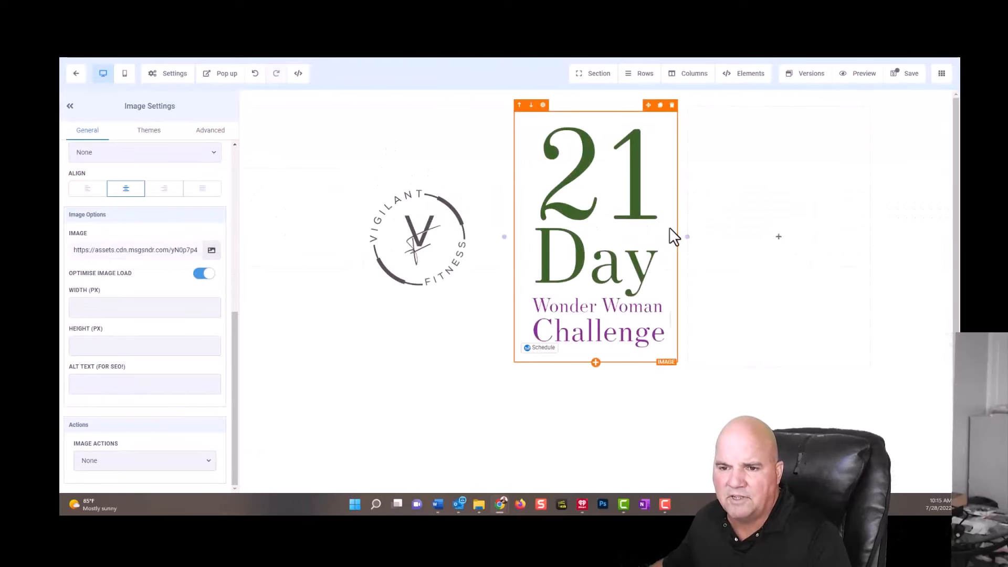
Add an image element to the third column and fill it with "64796.jpeg" from the media library.
{"action": "left_click", "coordinate": [791, 240]}
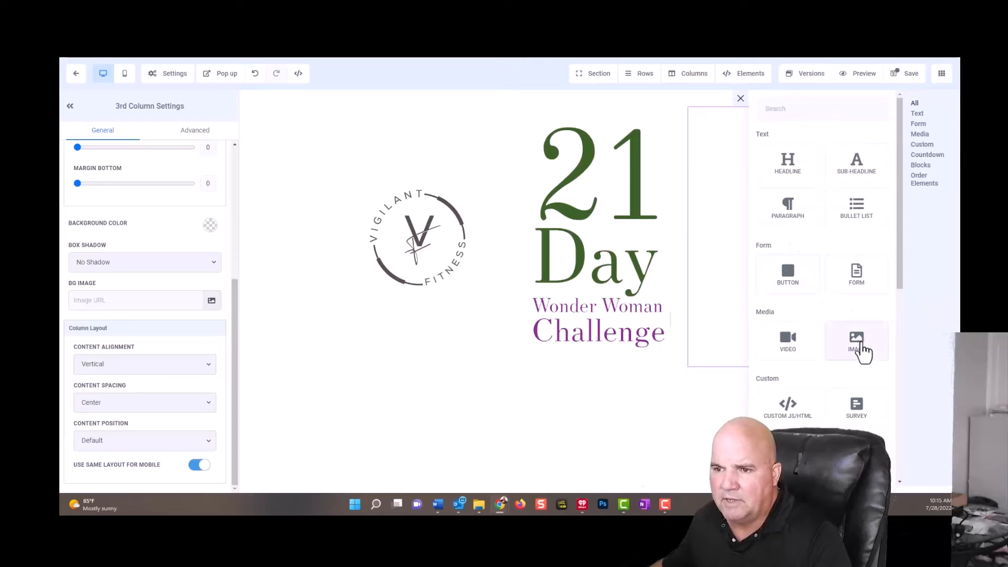
{"action": "left_click", "coordinate": [862, 345]}
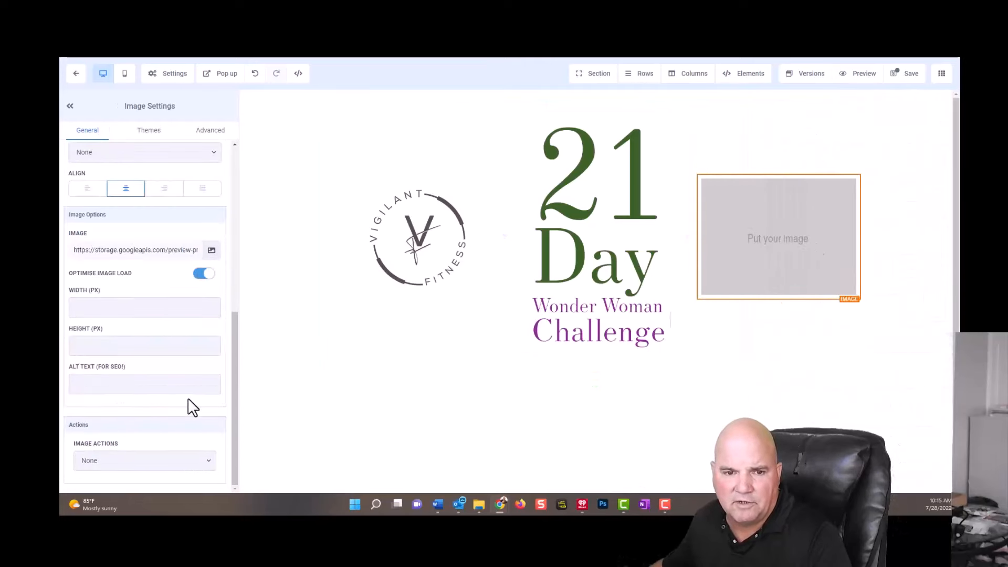
{"action": "left_click", "coordinate": [212, 250]}
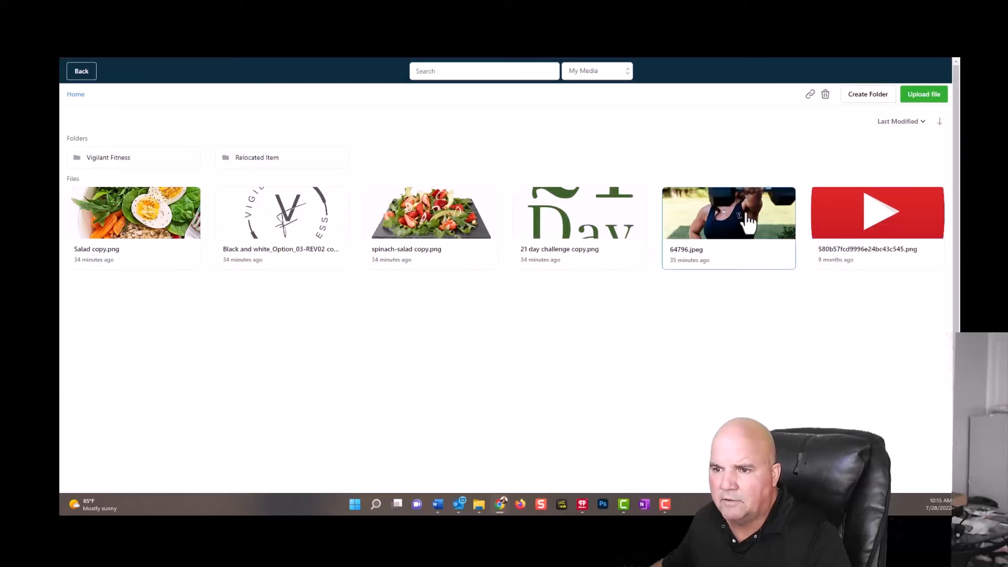
{"action": "left_click", "coordinate": [748, 224]}
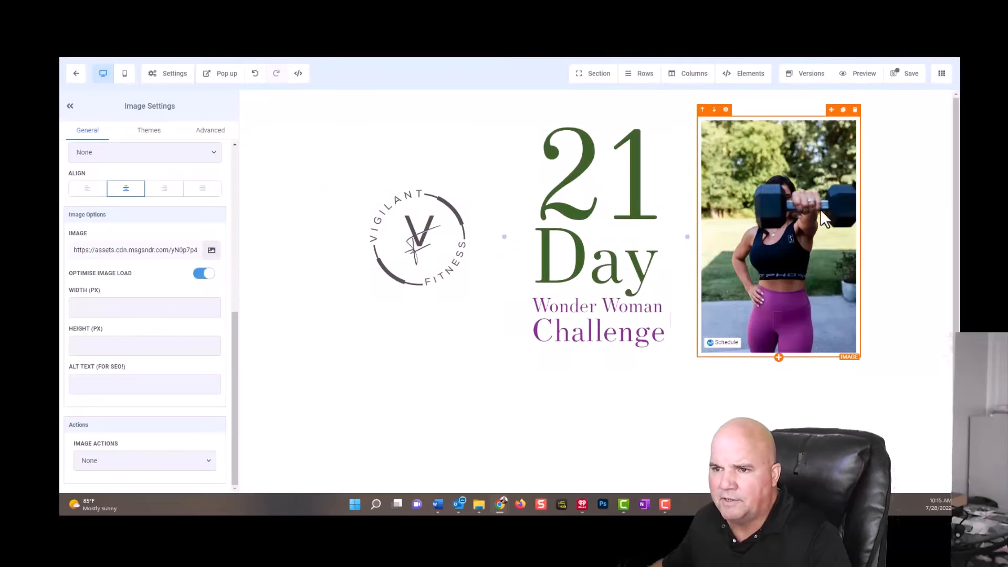
Set the image radius of the third column's photo to Circle.
{"action": "left_click", "coordinate": [206, 133]}
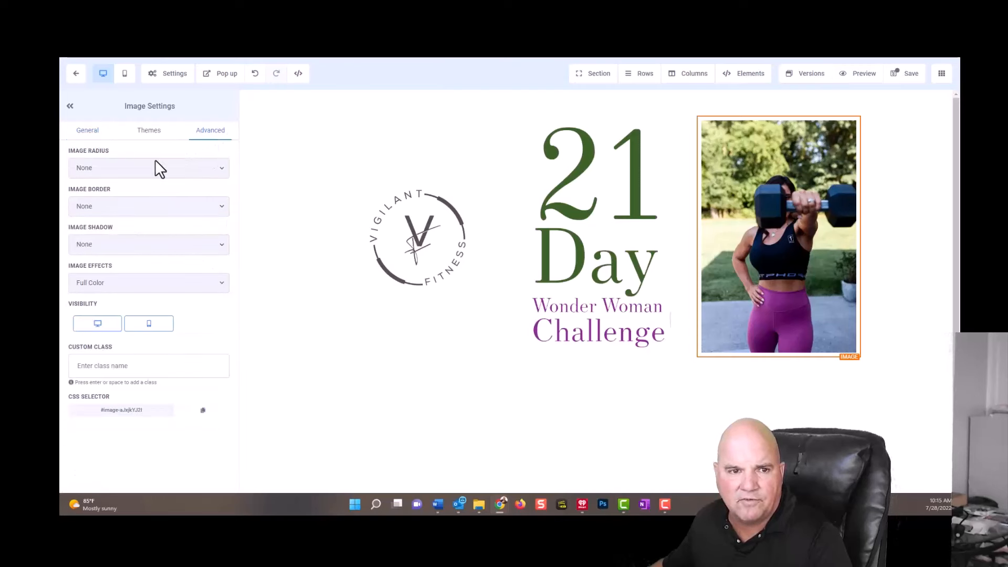
{"action": "left_click", "coordinate": [145, 169]}
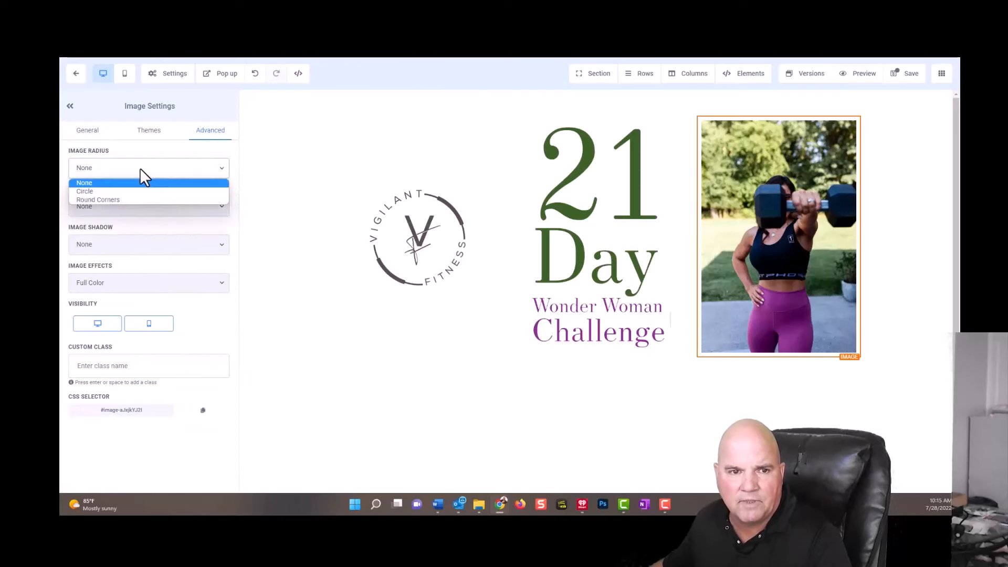
{"action": "left_click", "coordinate": [100, 191]}
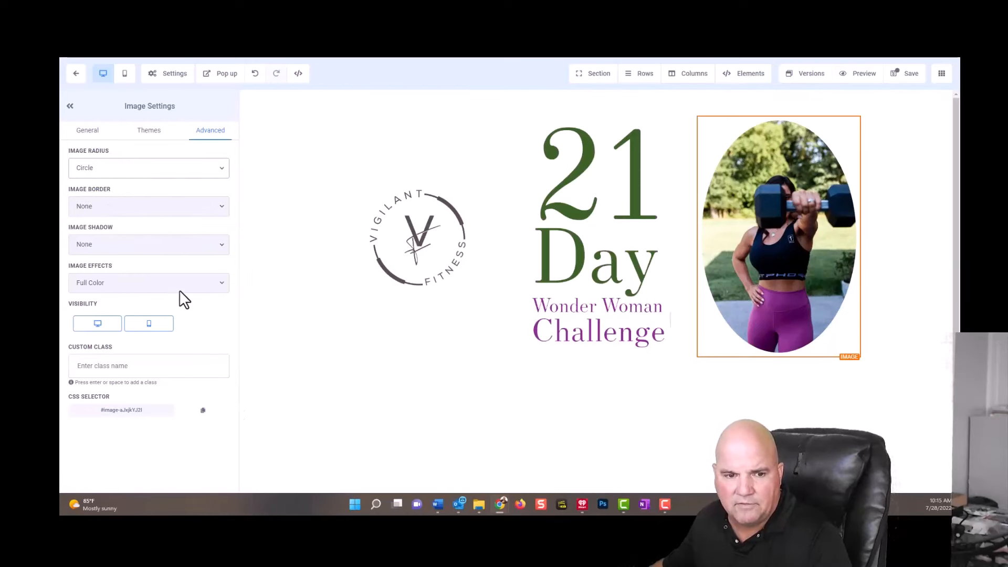
Collapse the image settings, save the page, and dismiss the SEO meta data form without filling it in.
{"action": "left_click", "coordinate": [69, 107]}
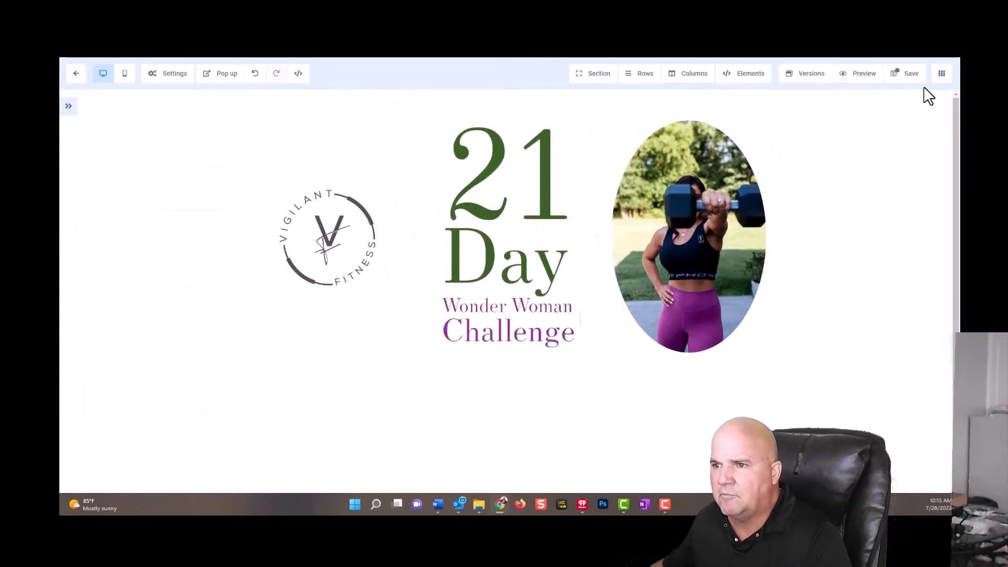
{"action": "left_click", "coordinate": [912, 75]}
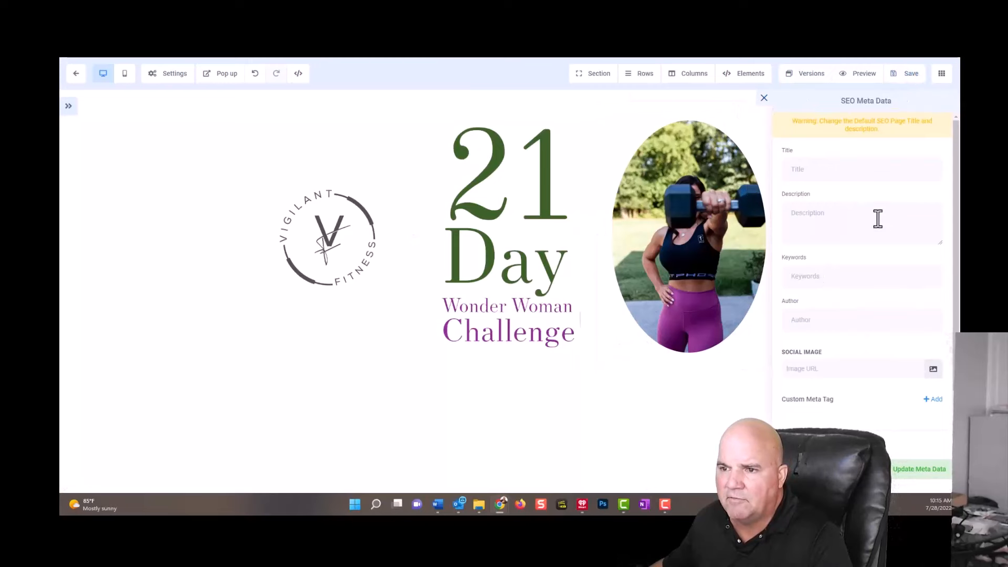
{"action": "left_click", "coordinate": [764, 98]}
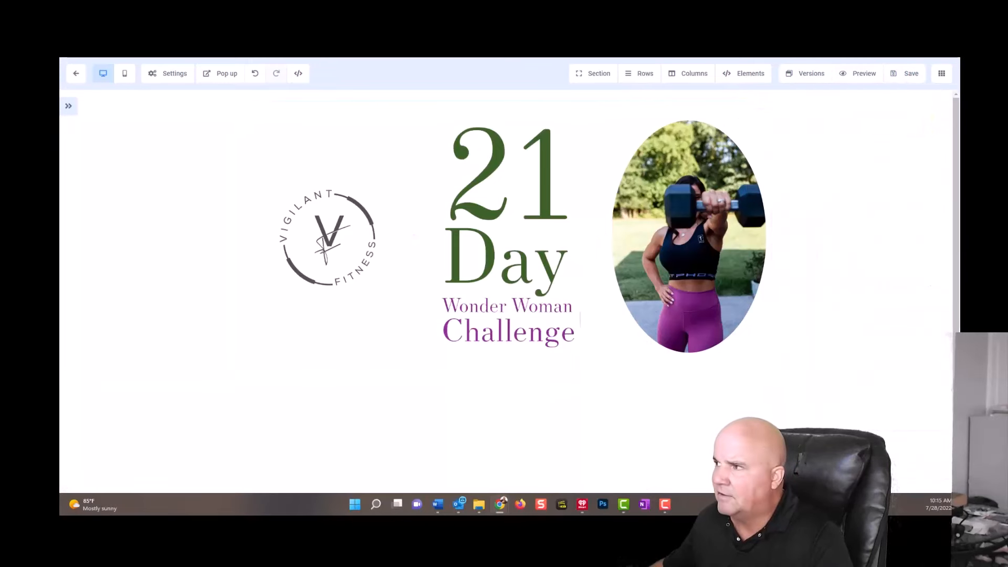
Add a full-width section below the header section and insert a one-column row in it.
{"action": "left_click", "coordinate": [506, 386]}
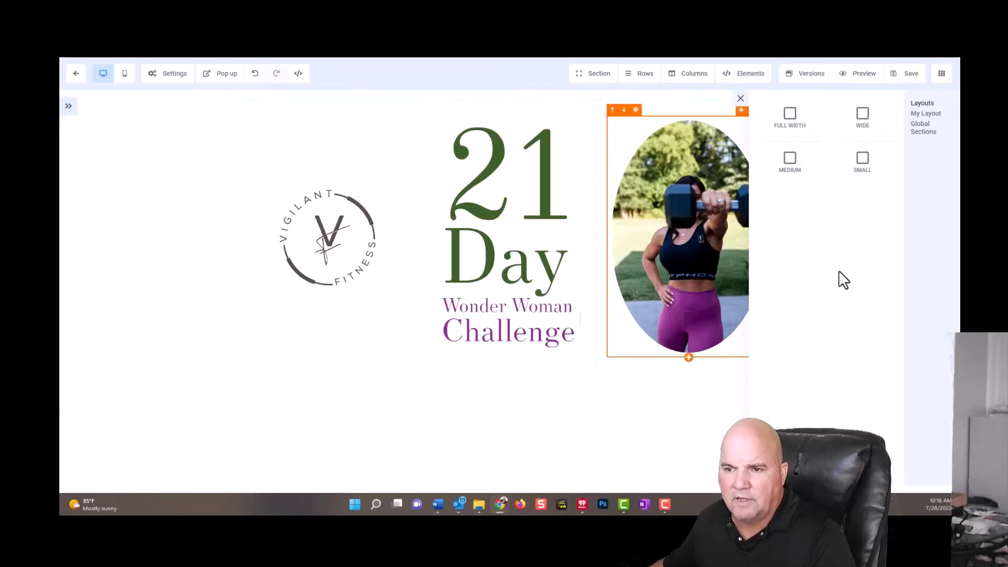
{"action": "left_click", "coordinate": [802, 127]}
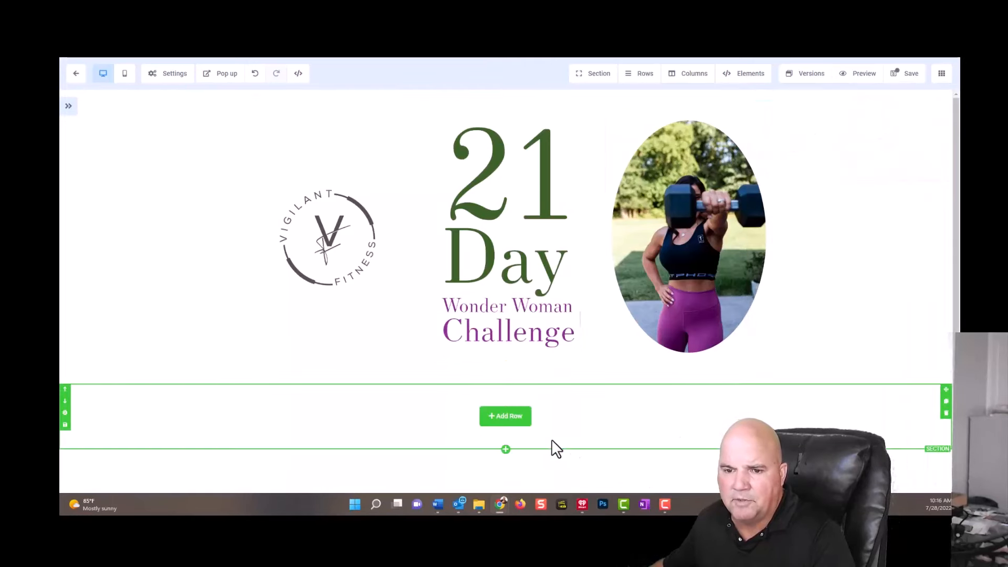
{"action": "left_click", "coordinate": [503, 418]}
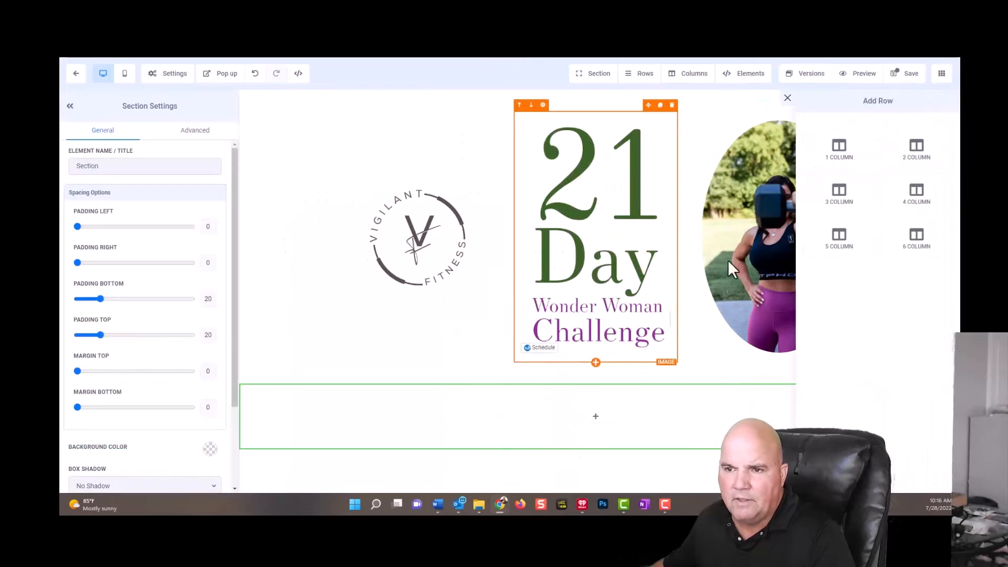
{"action": "left_click", "coordinate": [835, 153]}
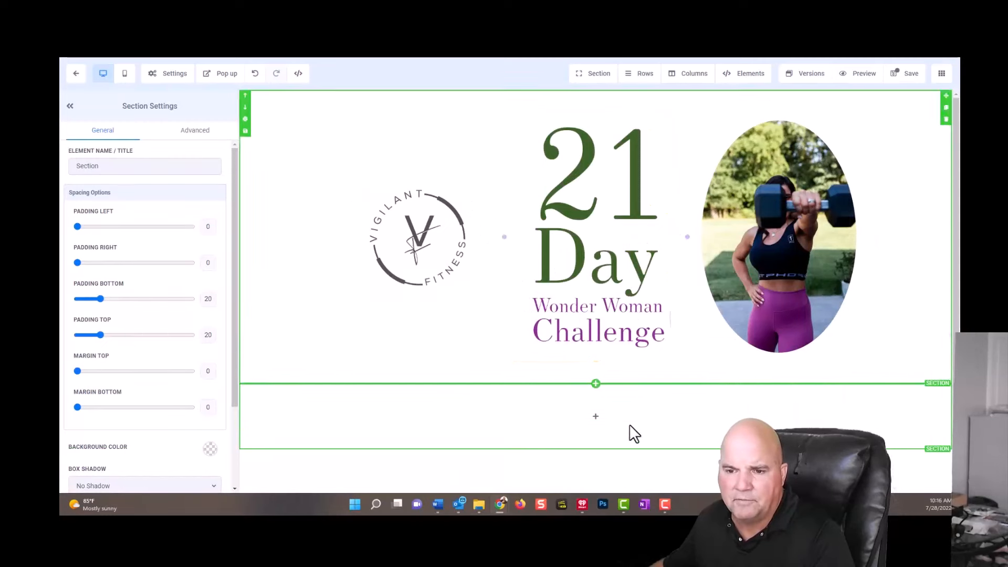
{"action": "left_click", "coordinate": [597, 417]}
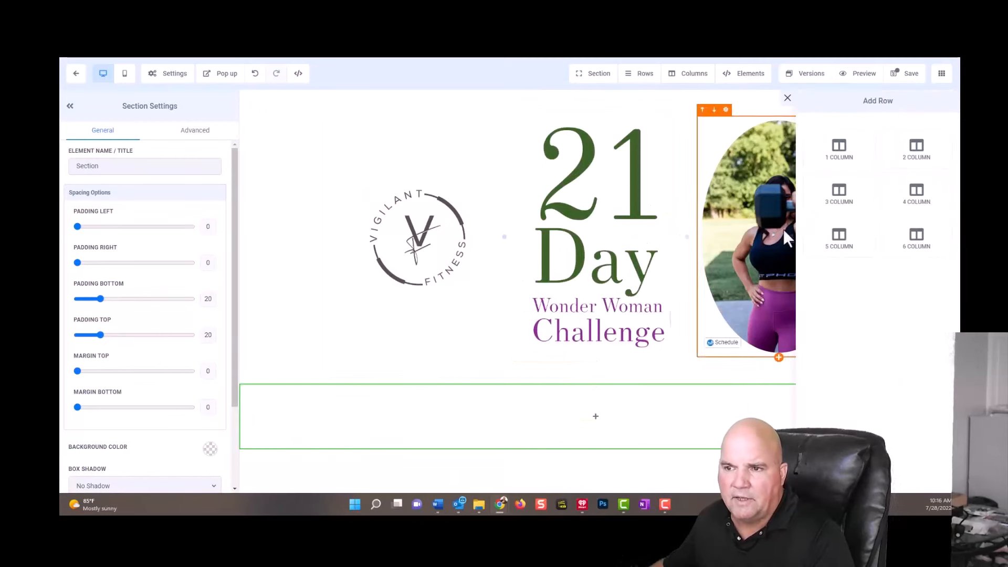
{"action": "left_click", "coordinate": [860, 155]}
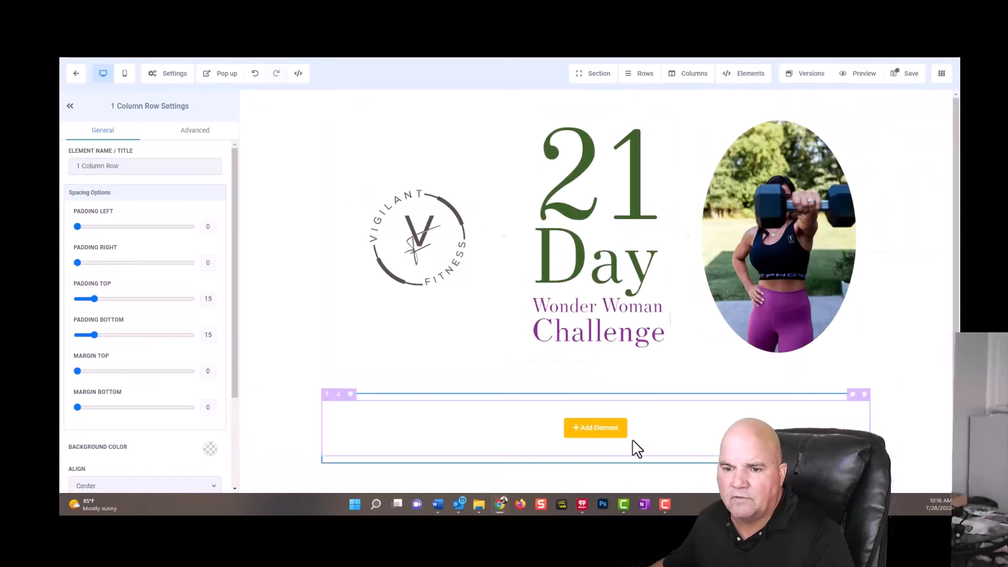
Add a sub-headline element to the new row and replace its placeholder text with "STARTS AUGUST 1st".
{"action": "left_click", "coordinate": [582, 431]}
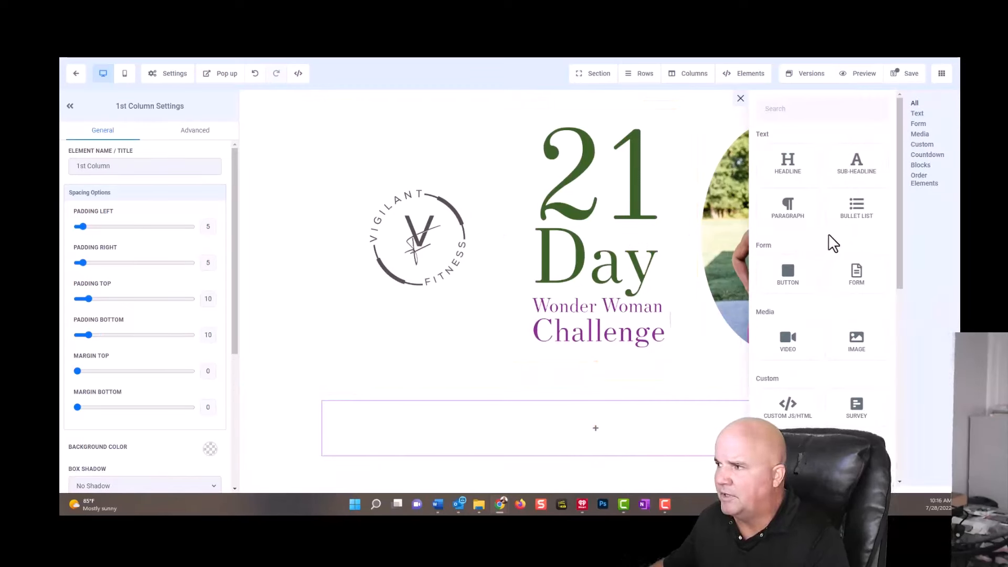
{"action": "left_click", "coordinate": [862, 172]}
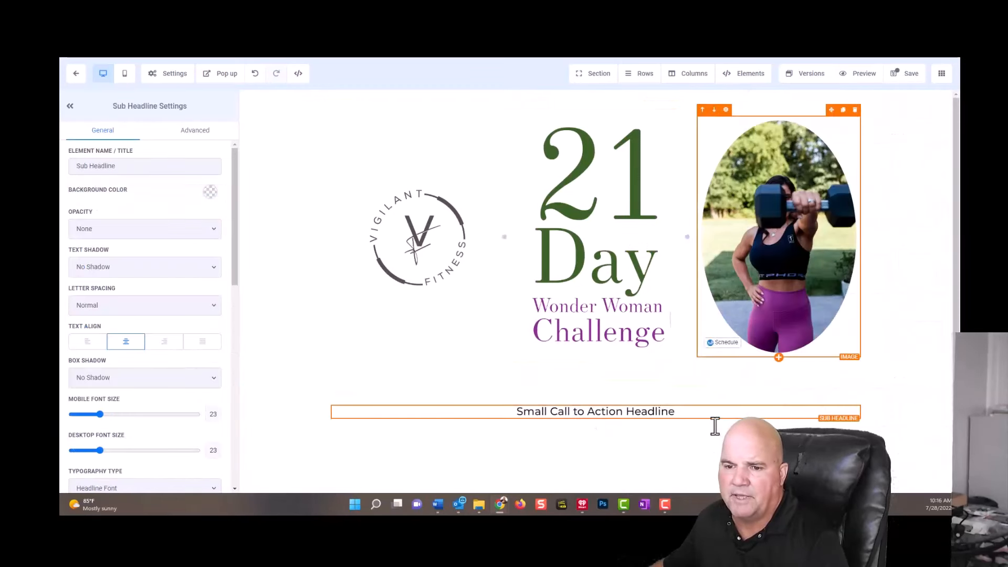
{"action": "left_click_drag", "start_coordinate": [698, 408], "coordinate": [512, 399]}
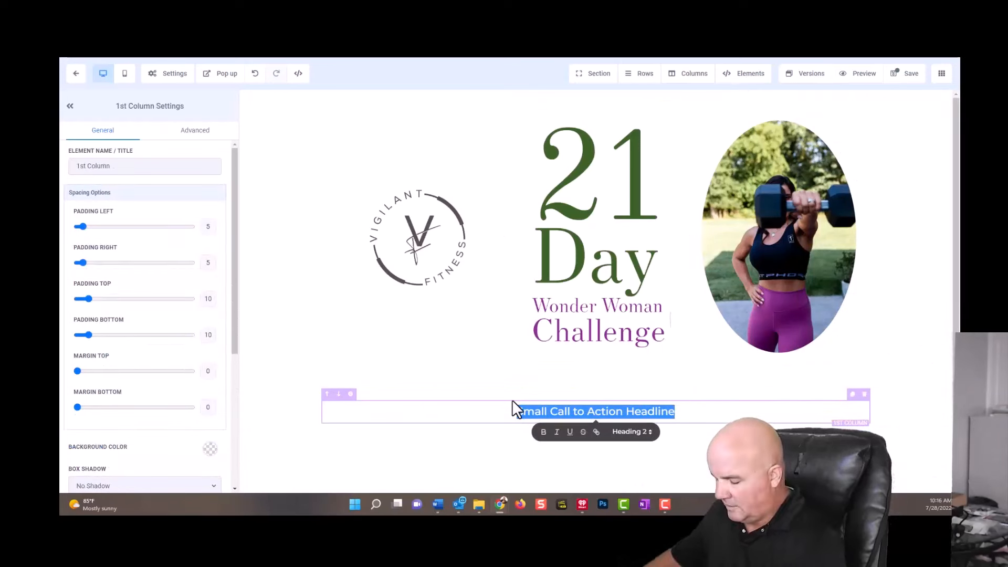
{"action": "type", "text": "SAT"}
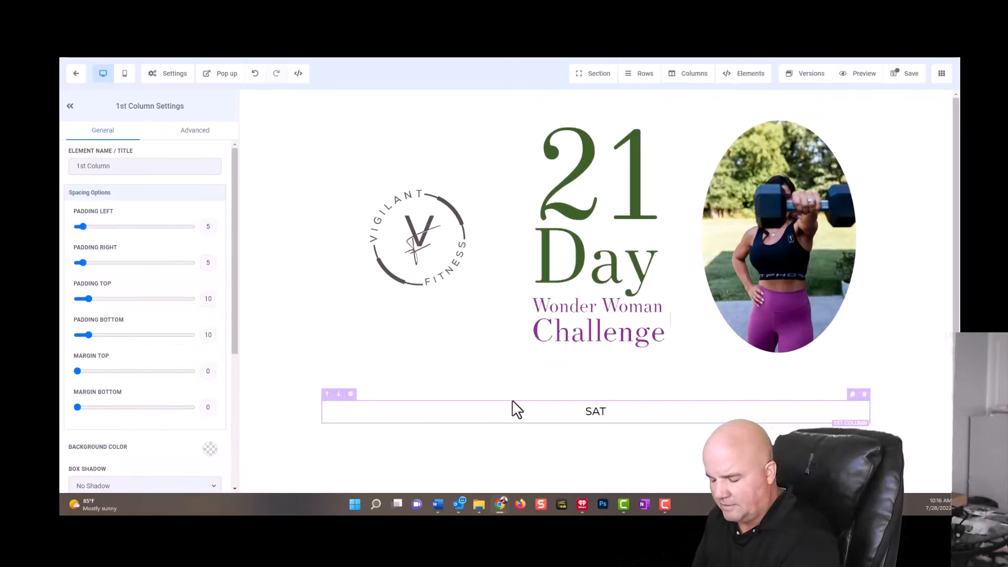
{"action": "key", "text": "BackSpace"}
{"action": "key", "text": "BackSpace"}
{"action": "type", "text": "TARTS"}
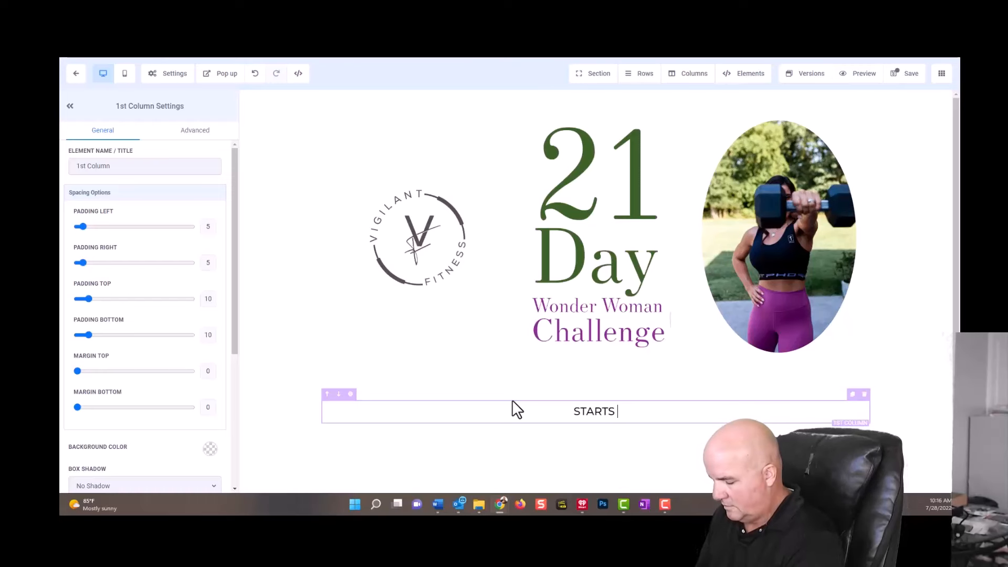
{"action": "type", "text": " AUGUST 1"}
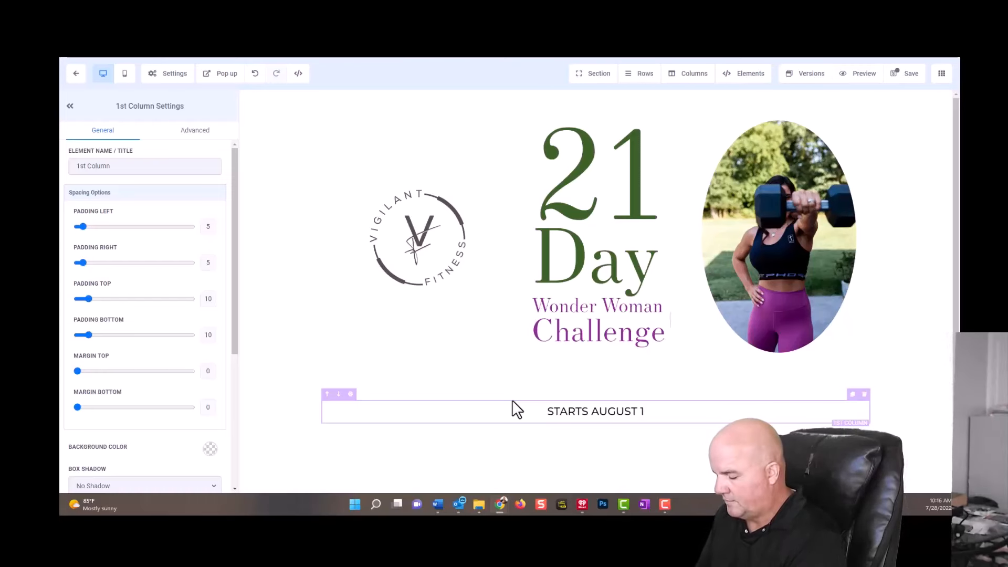
{"action": "type", "text": "st"}
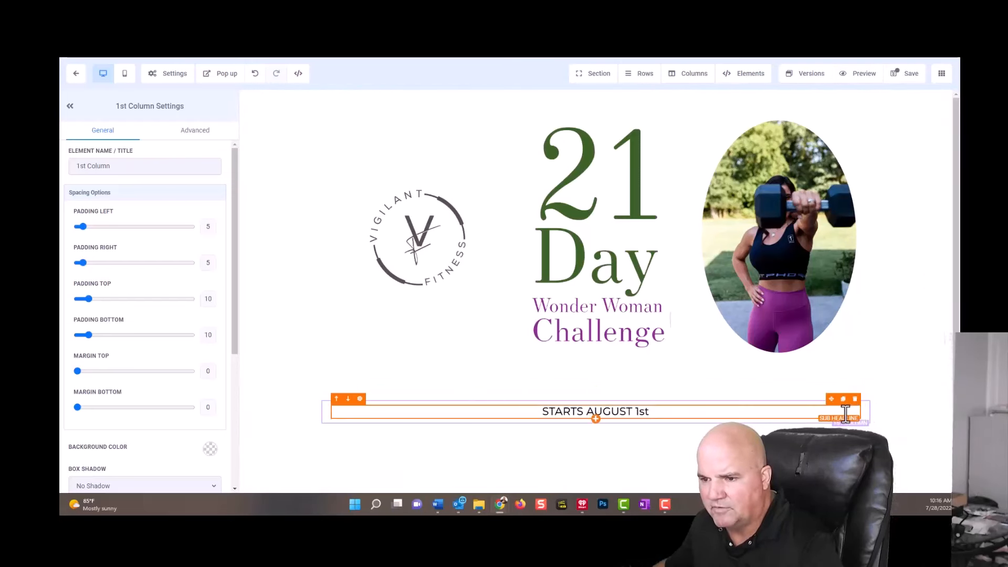
Add a Countdown element directly beneath the "STARTS AUGUST 1st" sub-headline.
{"action": "left_click", "coordinate": [596, 419]}
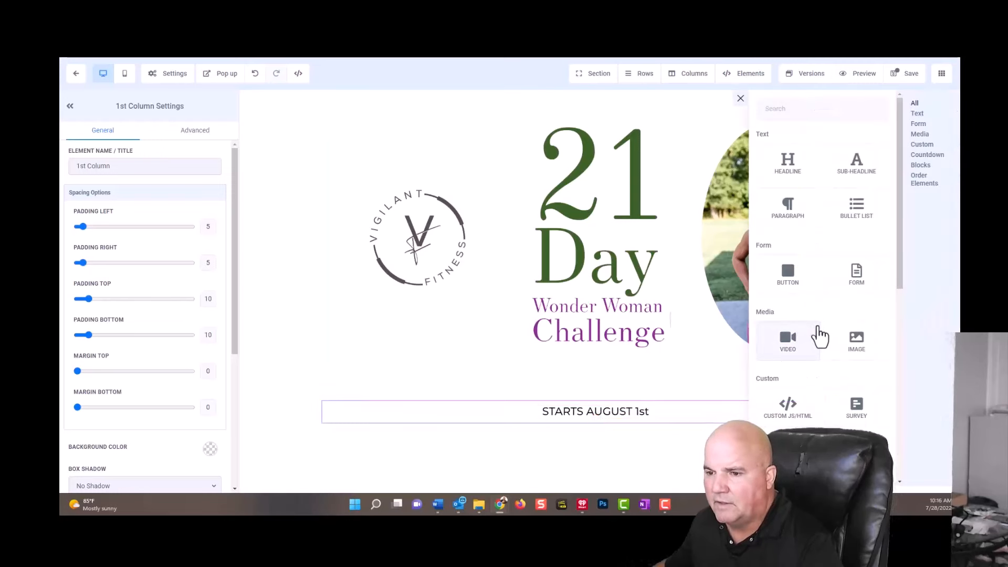
{"action": "scroll", "coordinate": [817, 344], "scroll_direction": "down", "scroll_amount": 5}
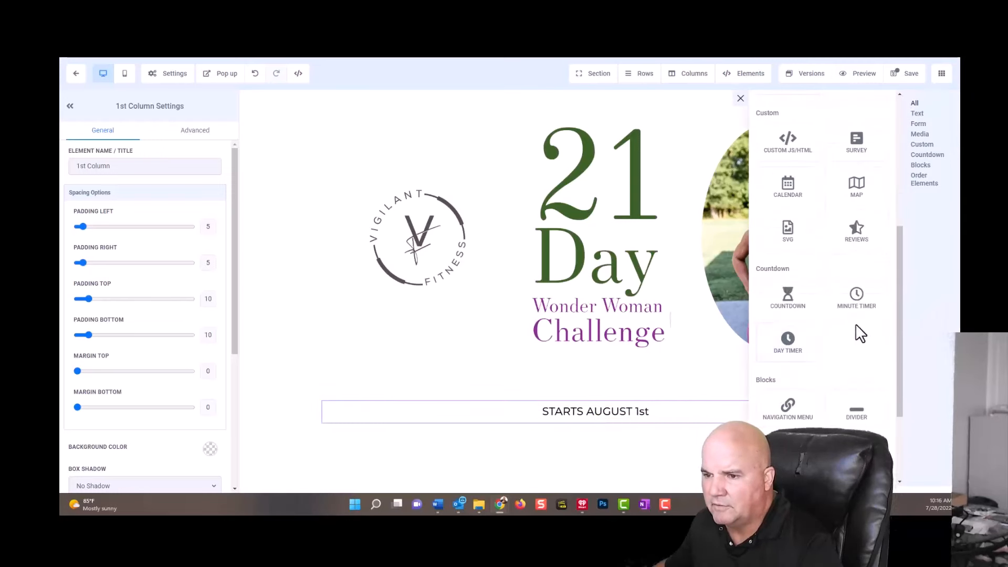
{"action": "left_click", "coordinate": [794, 305]}
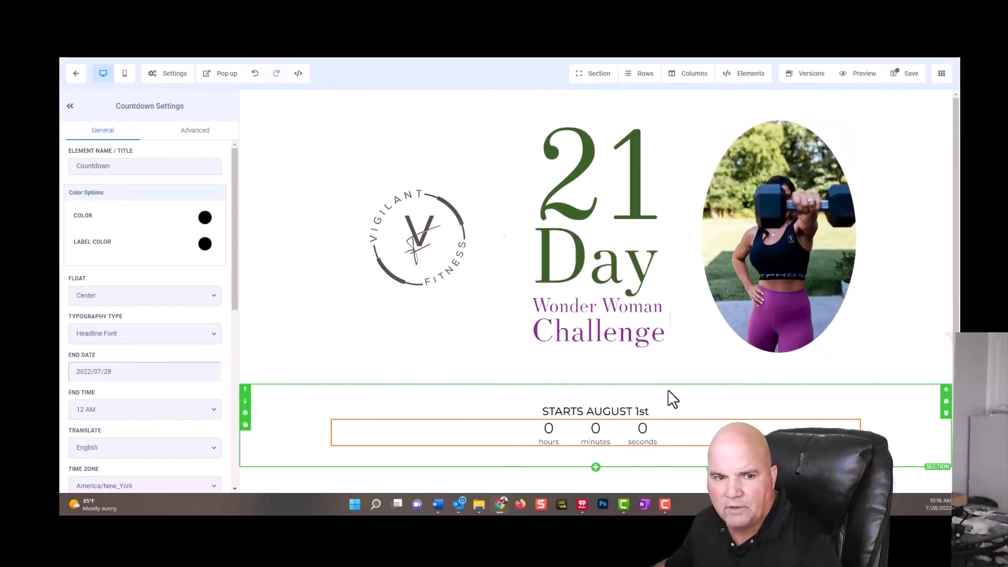
Set the countdown's end date to 2022/07/31 and look through its remaining general settings.
{"action": "left_click", "coordinate": [102, 372]}
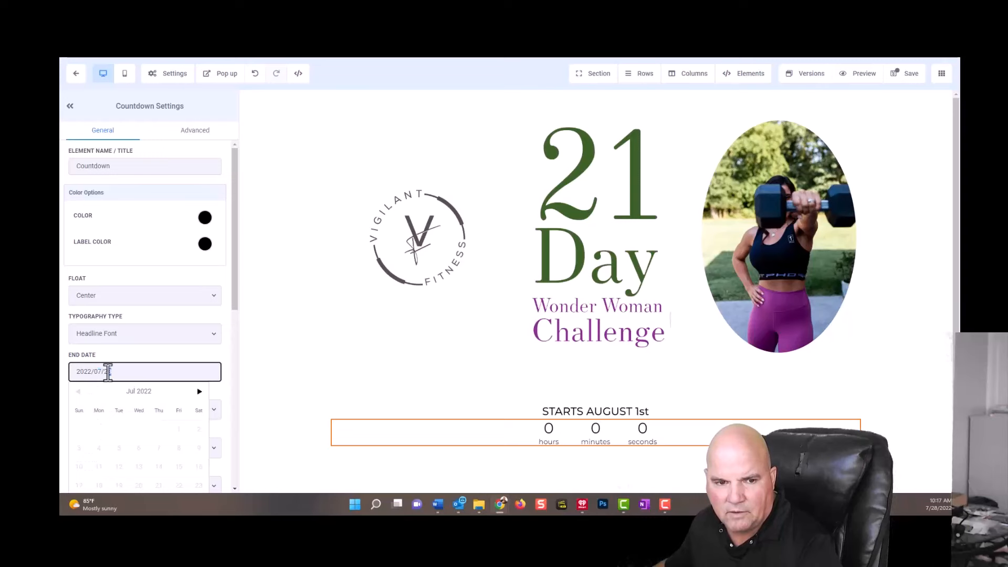
{"action": "left_click", "coordinate": [128, 374]}
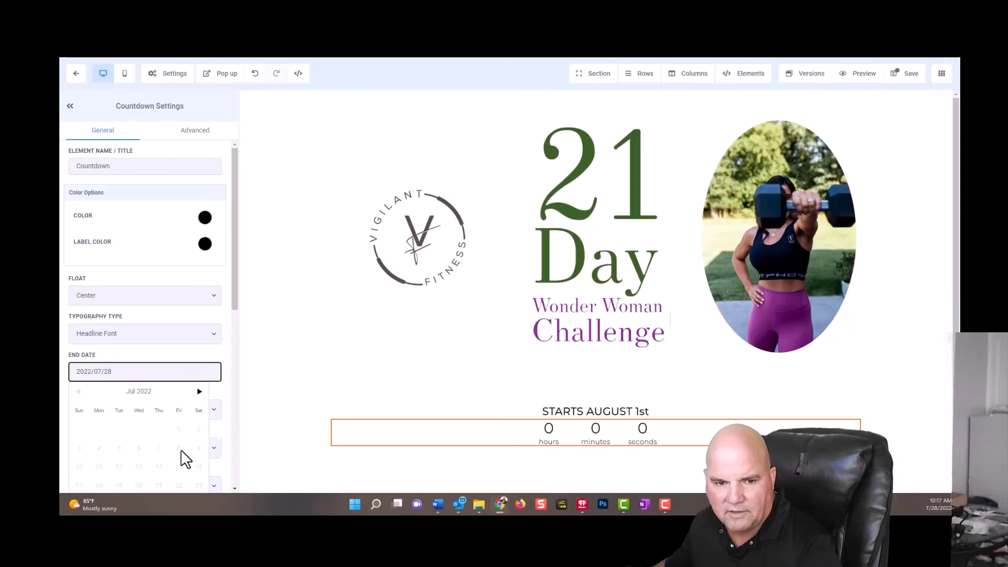
{"action": "scroll", "coordinate": [181, 449], "scroll_direction": "down", "scroll_amount": 5}
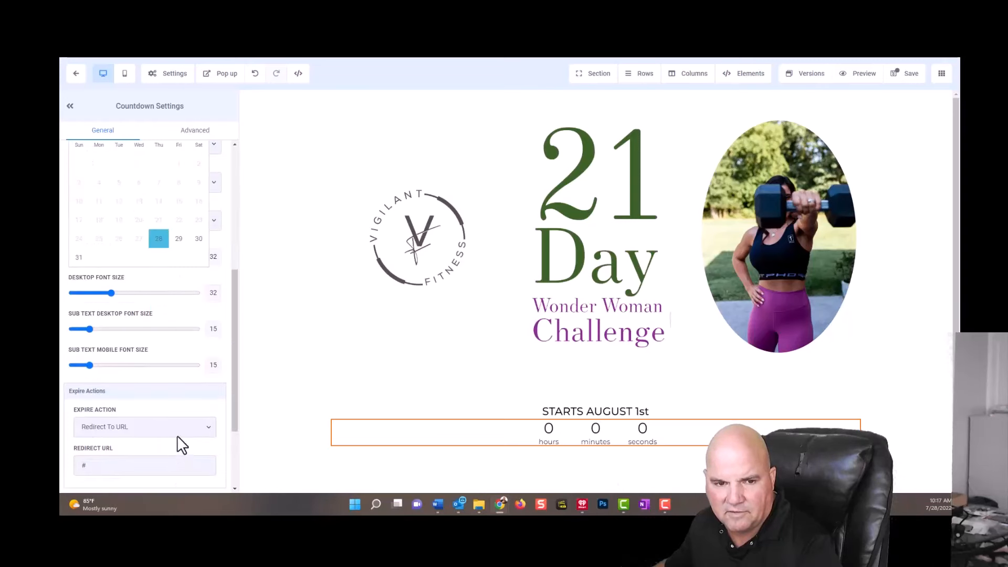
{"action": "left_click", "coordinate": [77, 258]}
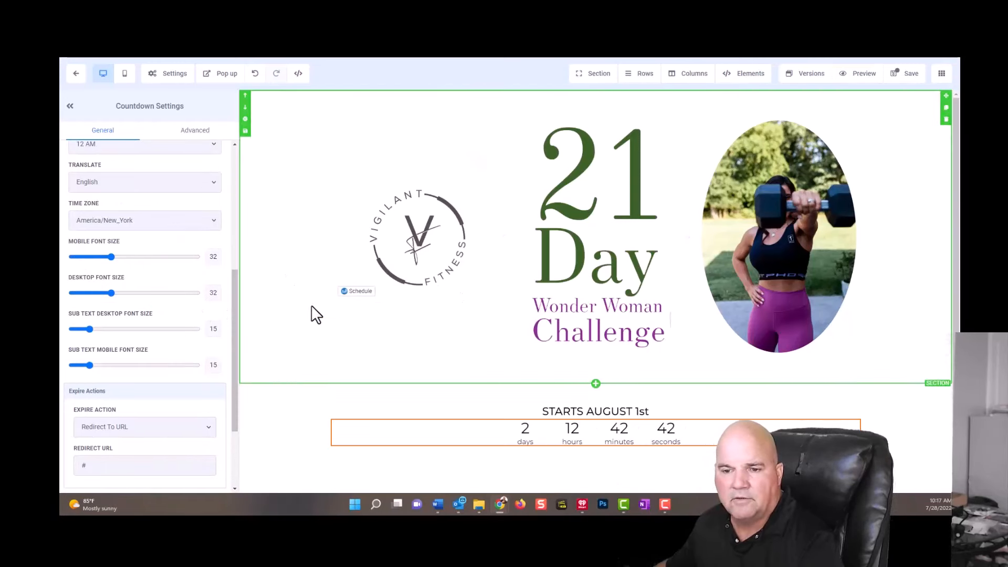
{"action": "scroll", "coordinate": [153, 330], "scroll_direction": "down", "scroll_amount": 3}
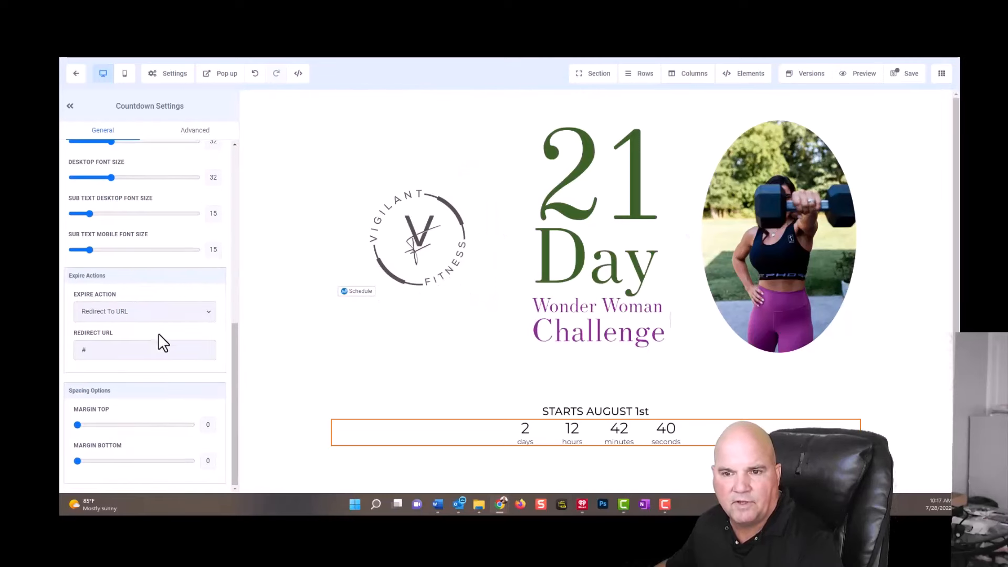
{"action": "scroll", "coordinate": [159, 334], "scroll_direction": "up", "scroll_amount": 8}
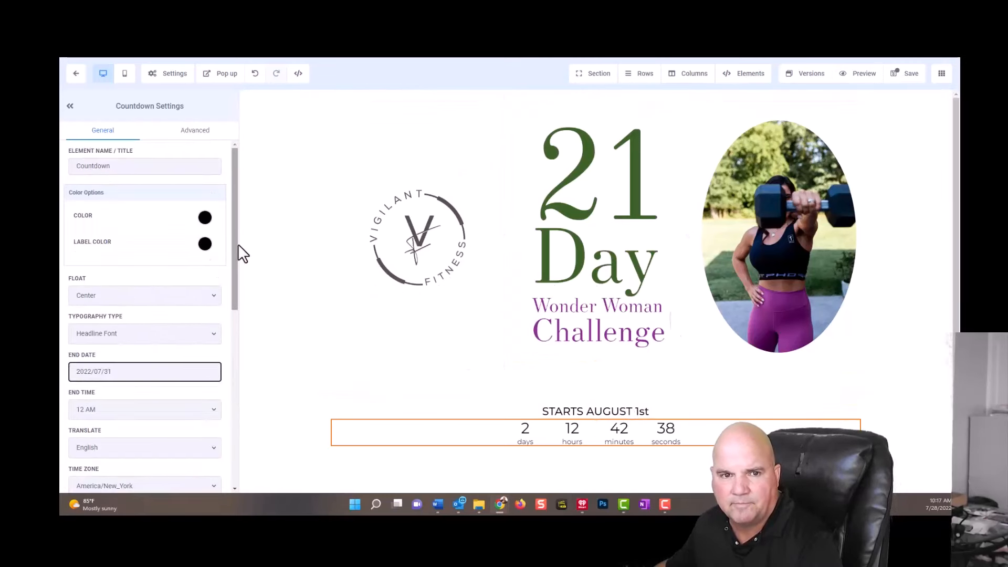
Try red for the countdown digits, and change their color to light blue.
{"action": "left_click", "coordinate": [205, 218]}
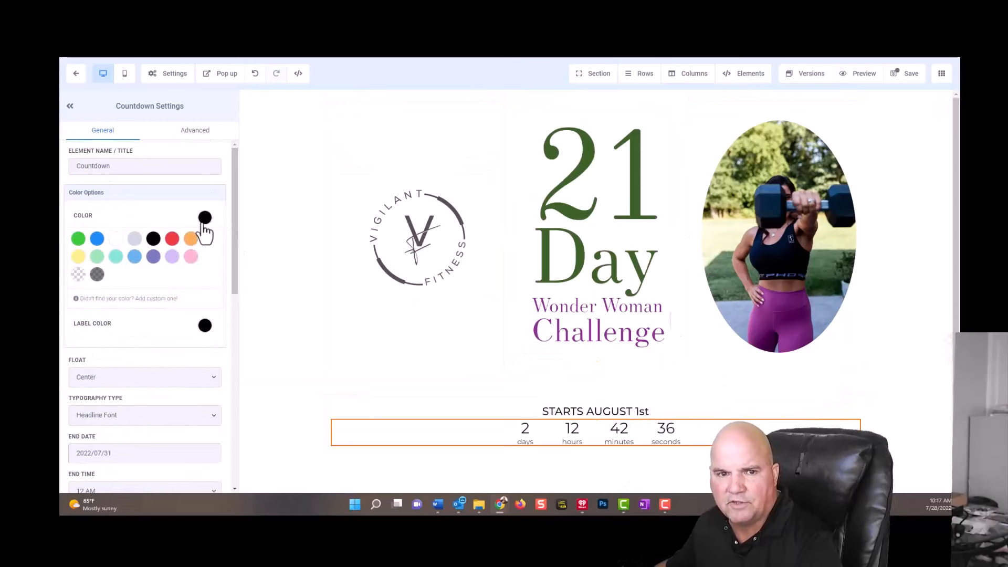
{"action": "left_click", "coordinate": [172, 239]}
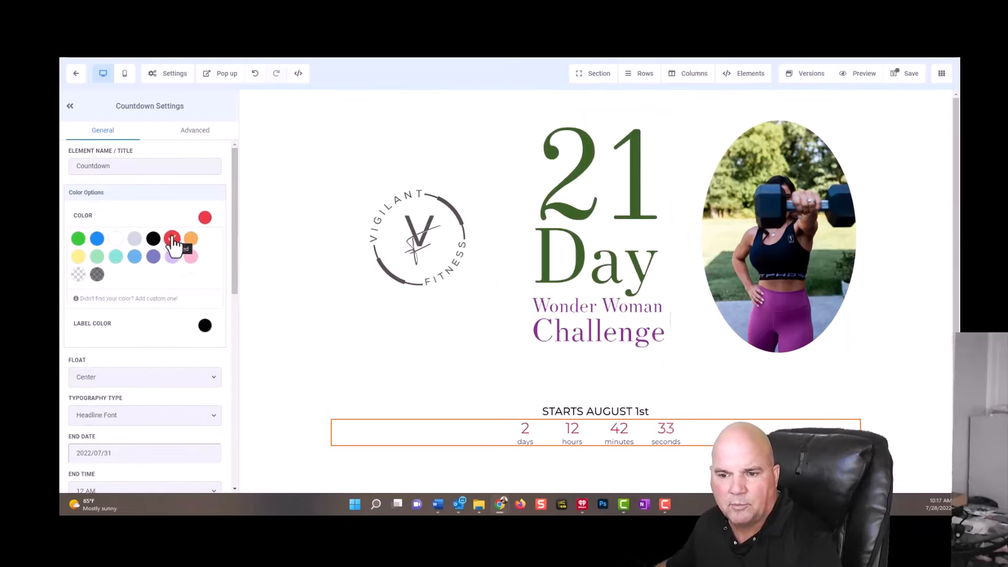
{"action": "left_click", "coordinate": [135, 258]}
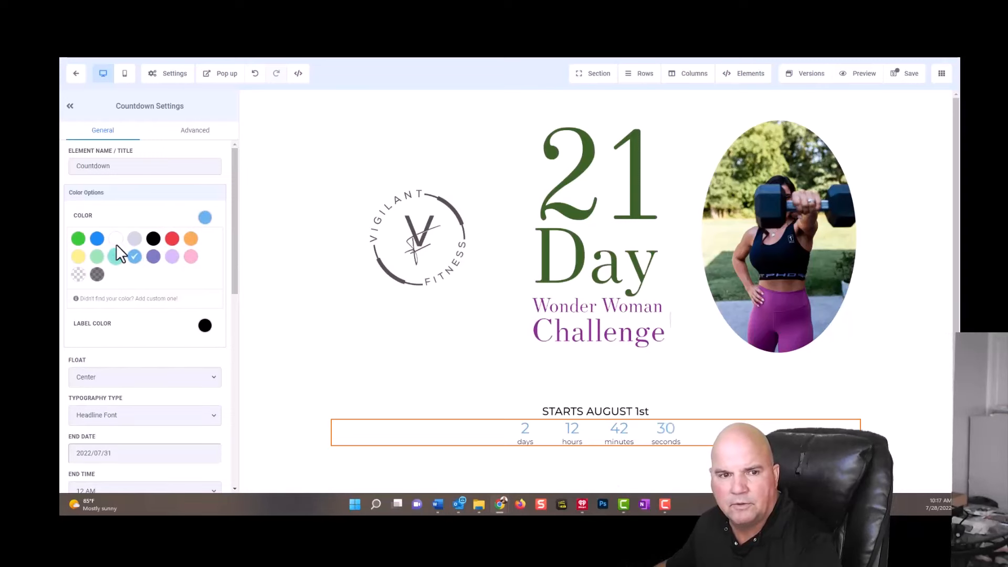
Try blue for the countdown digits, settle on green as their color, and save the page.
{"action": "left_click", "coordinate": [97, 239]}
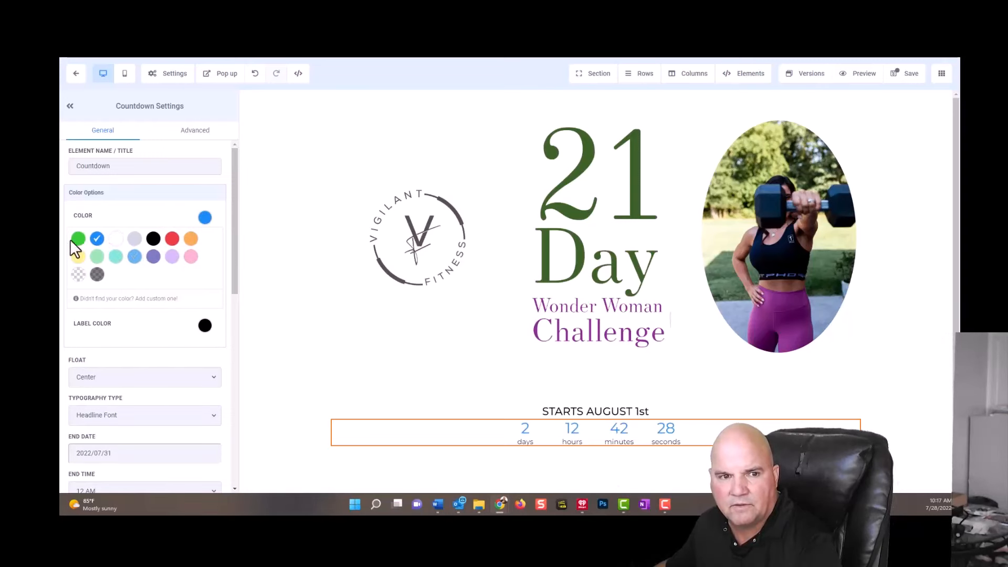
{"action": "left_click", "coordinate": [78, 239]}
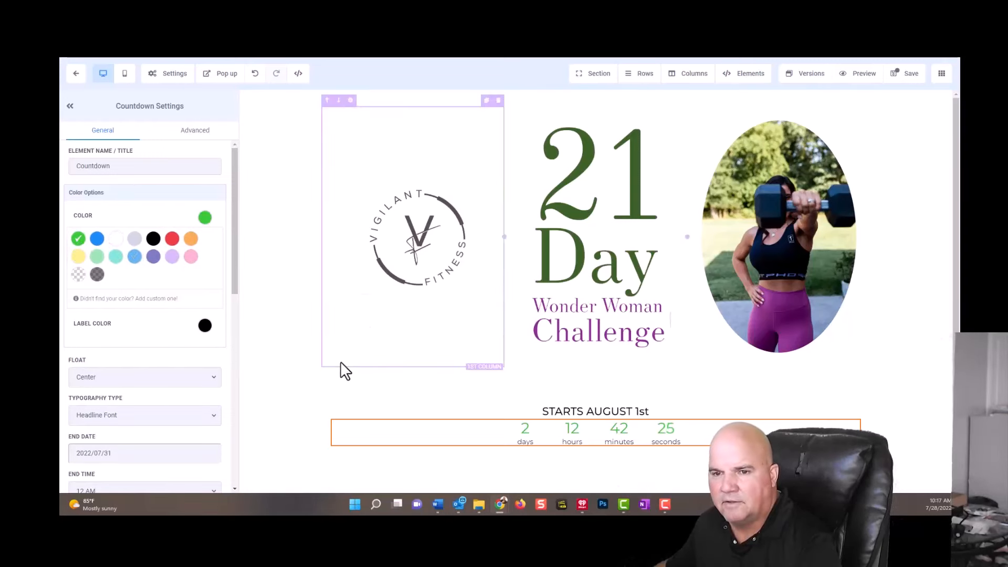
{"action": "left_click", "coordinate": [307, 424]}
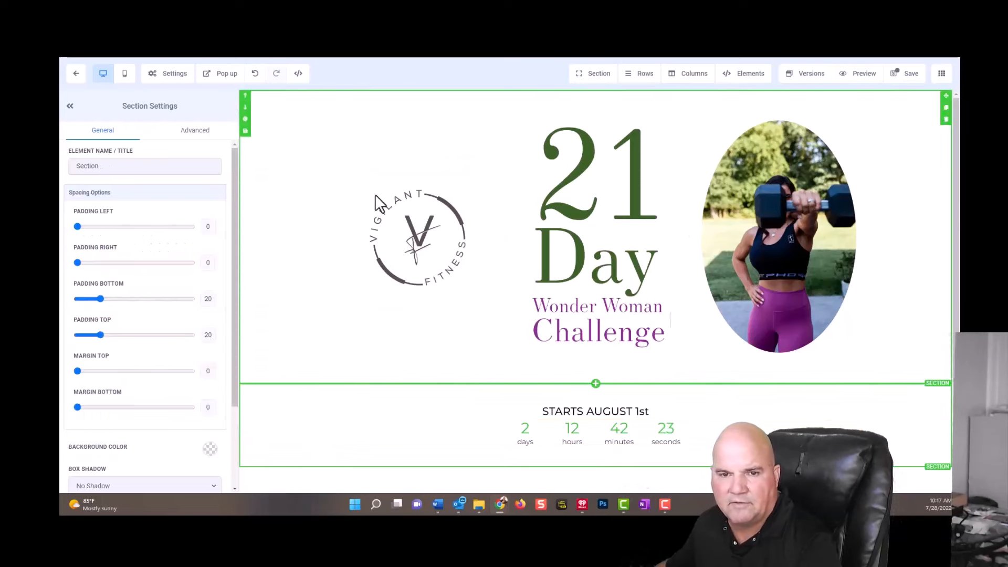
{"action": "left_click", "coordinate": [908, 74]}
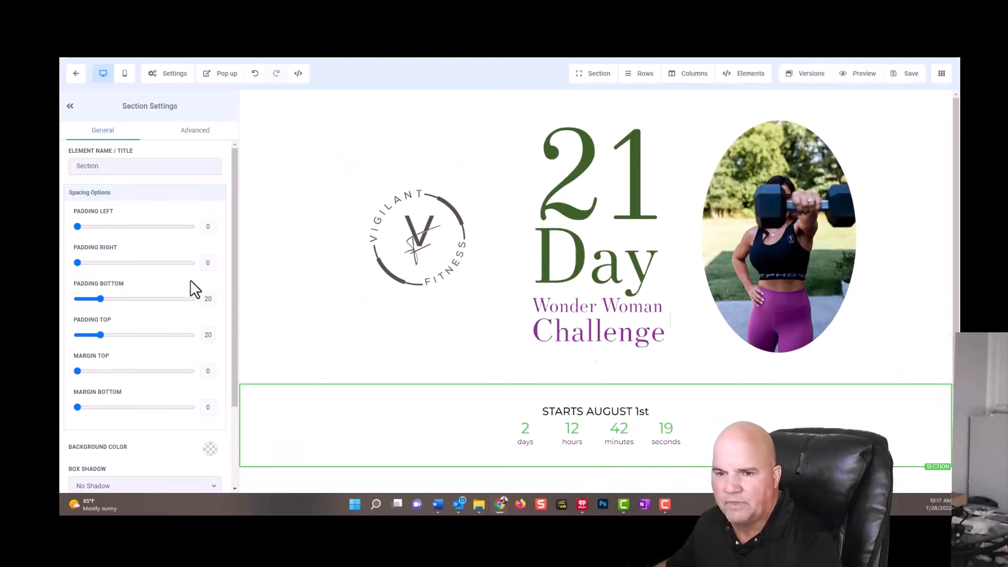
Add a Divider element directly beneath the countdown.
{"action": "scroll", "coordinate": [630, 294], "scroll_direction": "down", "scroll_amount": 1}
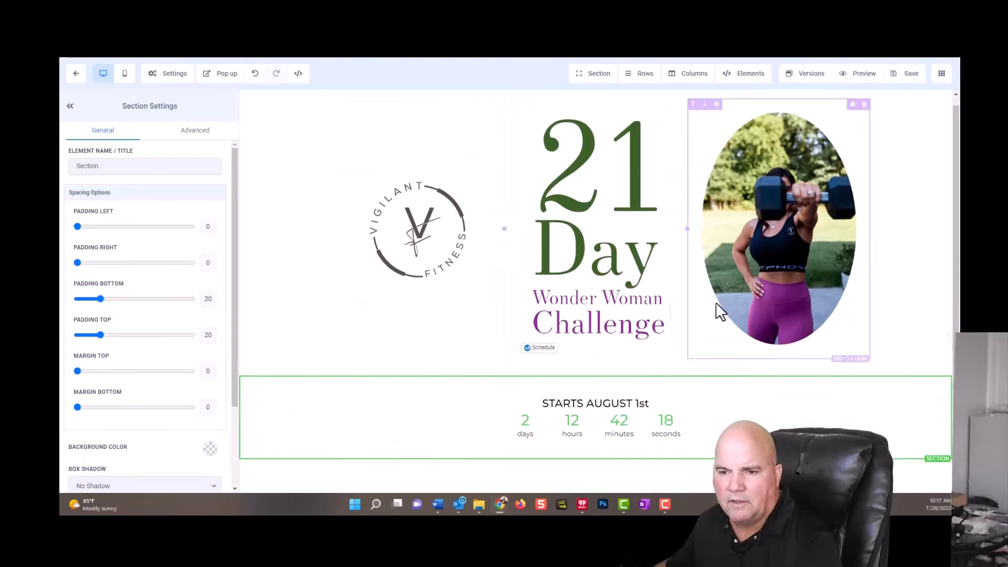
{"action": "left_click", "coordinate": [596, 441]}
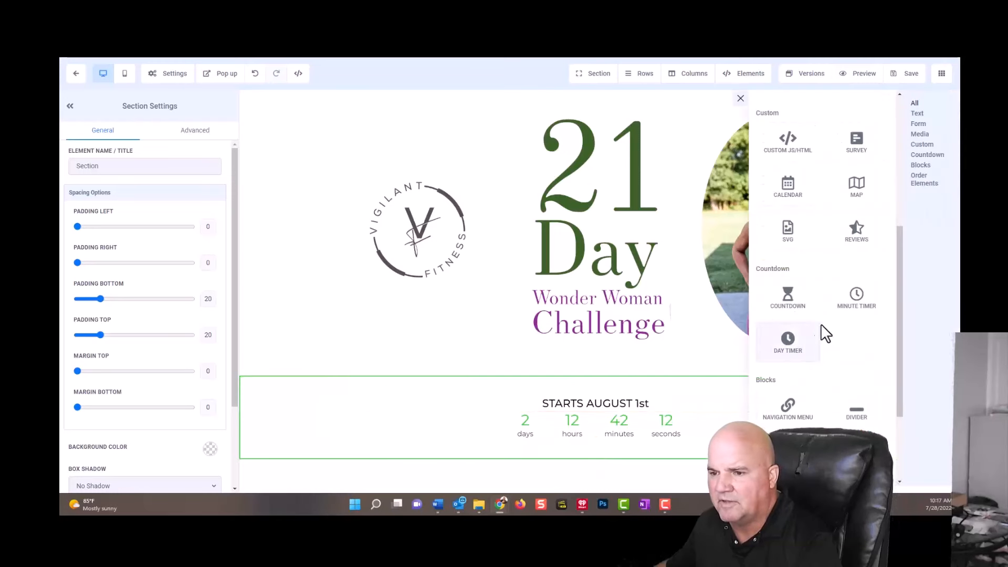
{"action": "left_click", "coordinate": [850, 412]}
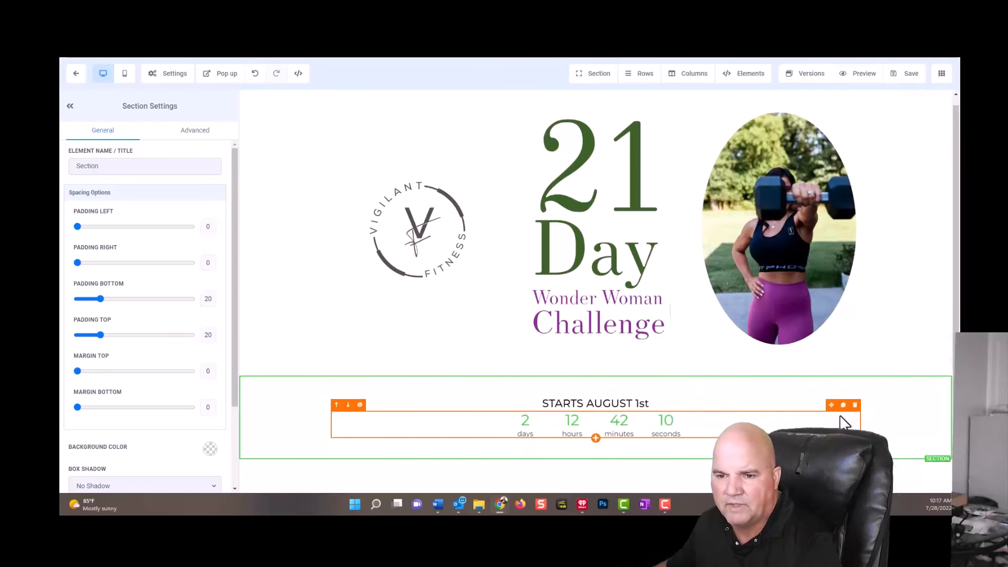
{"action": "left_click", "coordinate": [596, 438]}
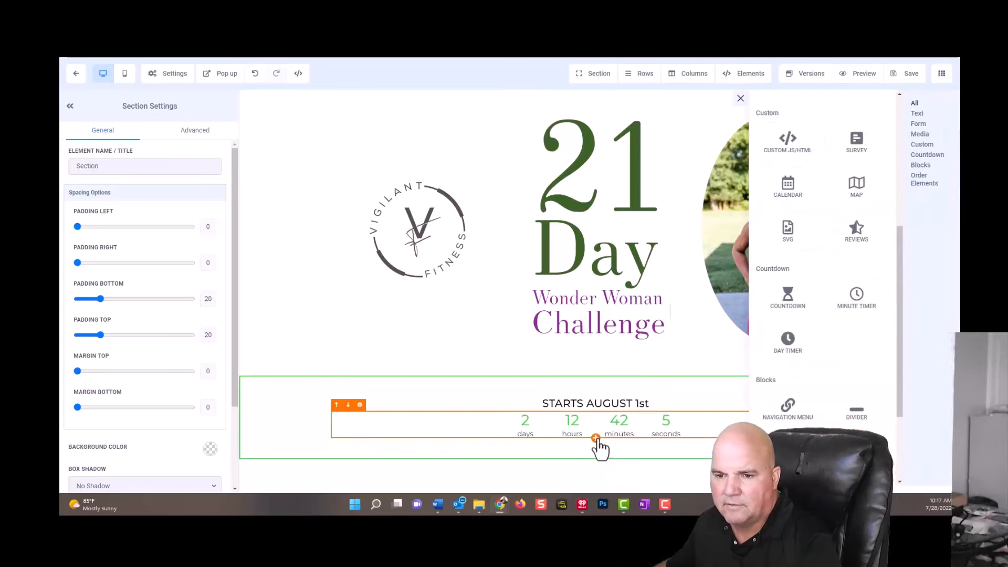
{"action": "left_click", "coordinate": [856, 416]}
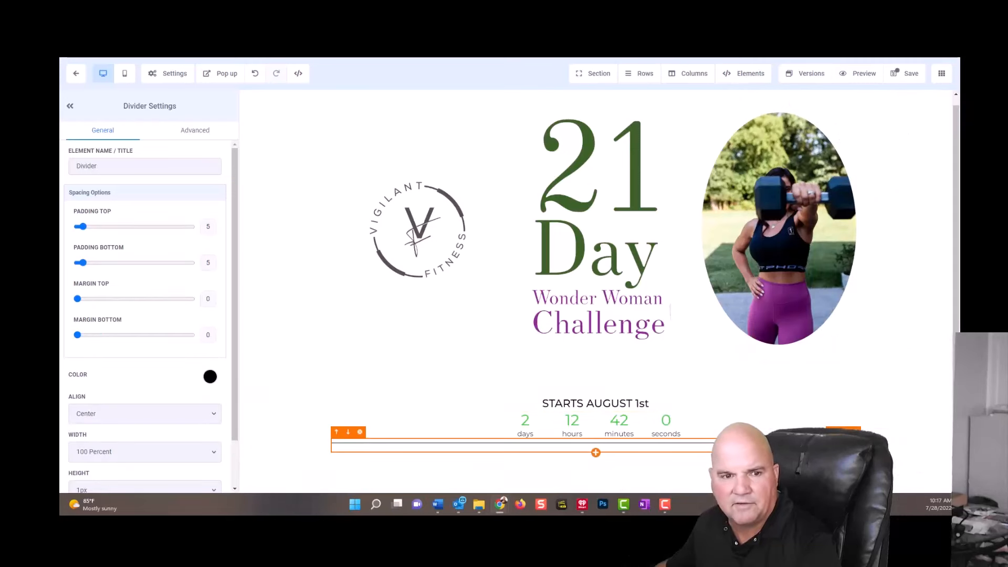
Make the divider green with a height of 5px, and save the page.
{"action": "left_click", "coordinate": [210, 376]}
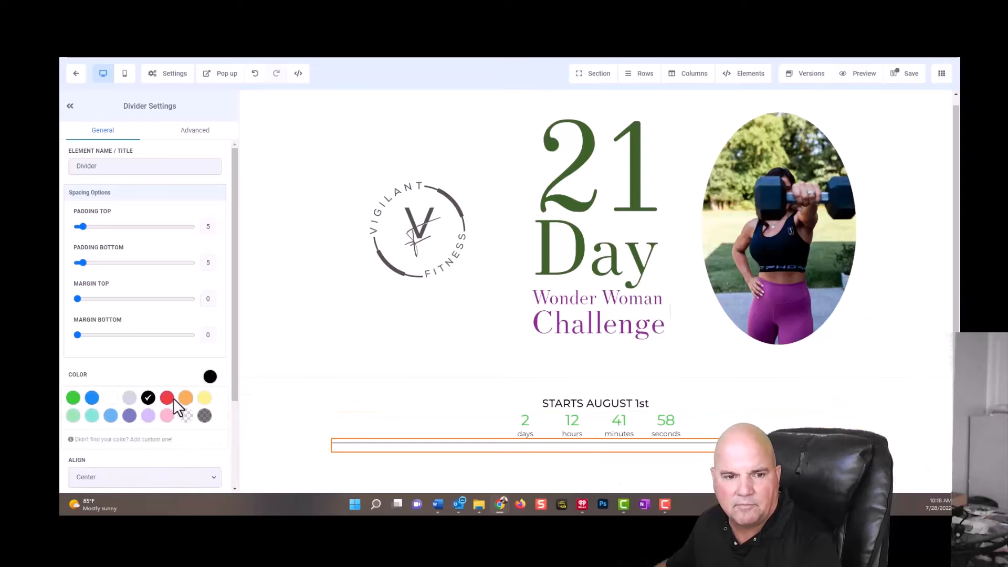
{"action": "left_click", "coordinate": [77, 402]}
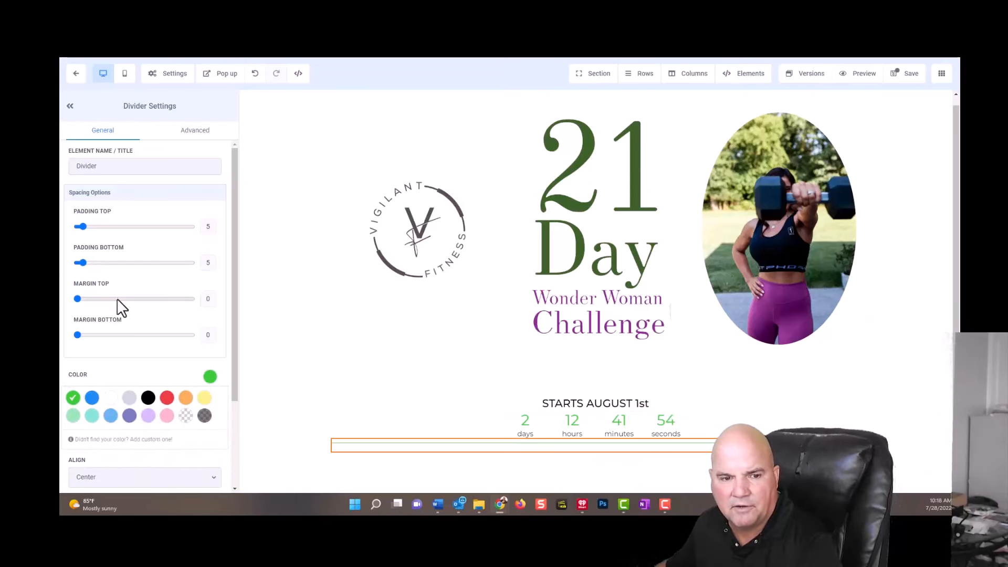
{"action": "scroll", "coordinate": [124, 313], "scroll_direction": "down", "scroll_amount": 2}
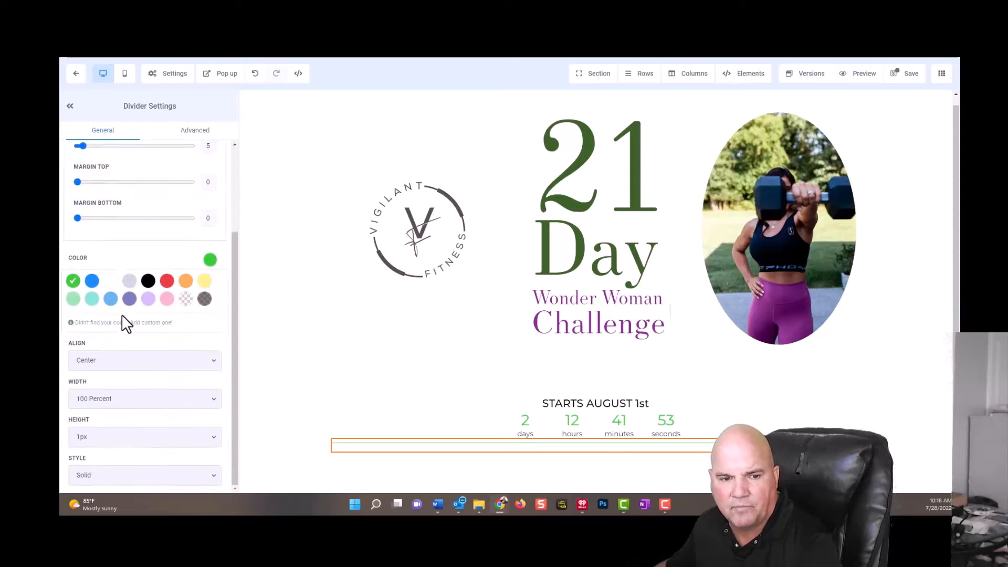
{"action": "left_click", "coordinate": [118, 439]}
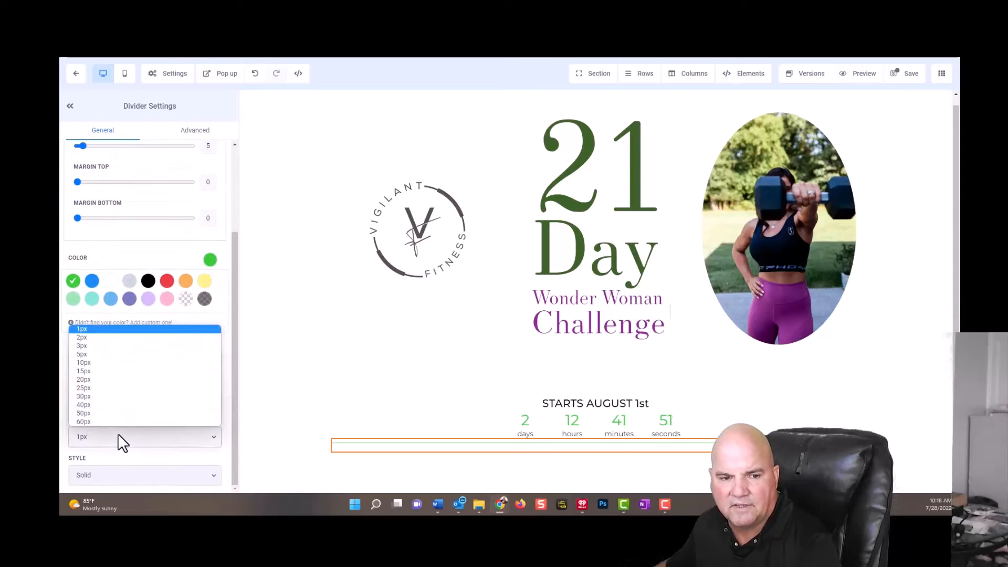
{"action": "left_click", "coordinate": [103, 353]}
{"action": "left_click", "coordinate": [901, 305]}
{"action": "left_click", "coordinate": [904, 74]}
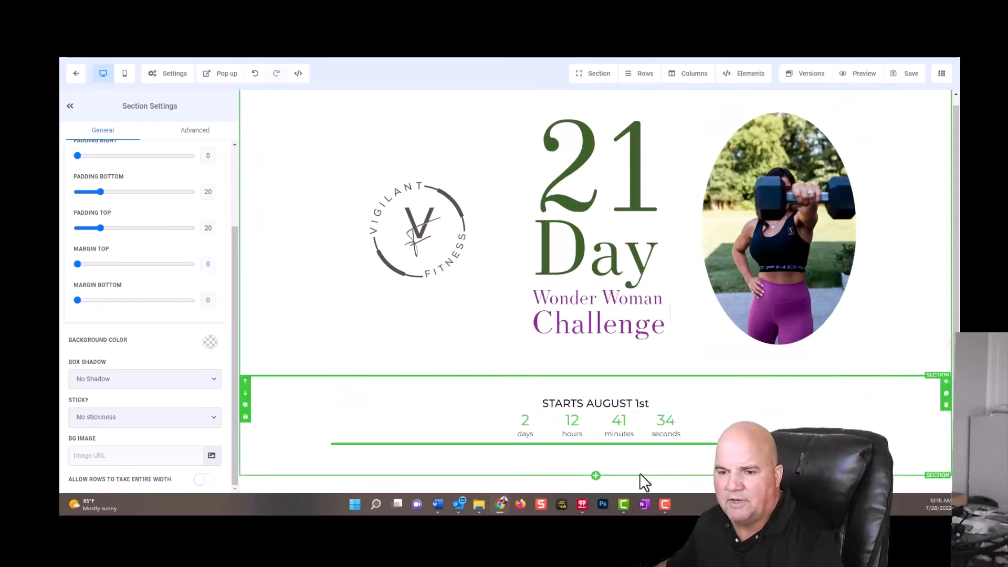
Add a full-width section below the countdown section and insert a two-column row in it.
{"action": "left_click", "coordinate": [596, 477]}
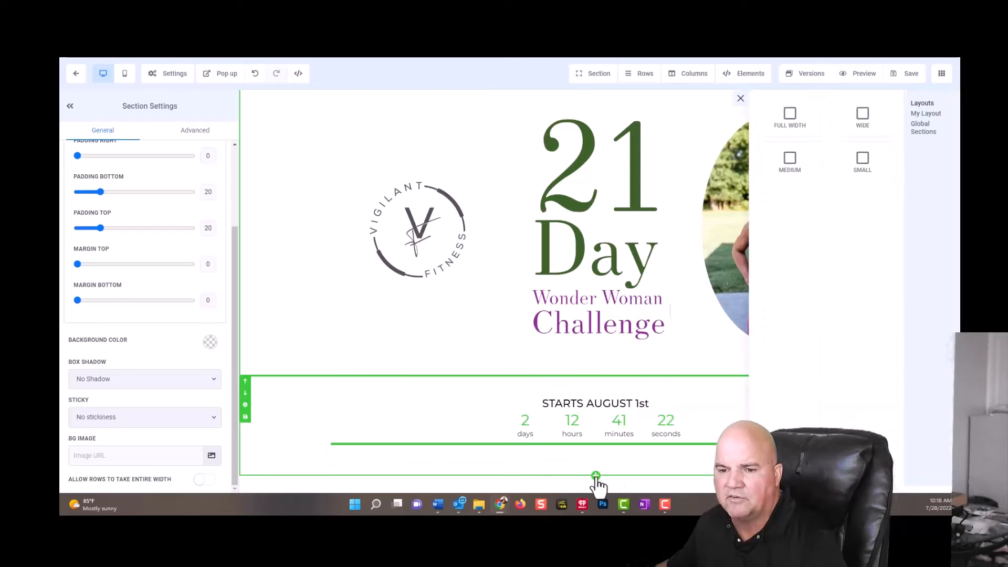
{"action": "left_click", "coordinate": [800, 120]}
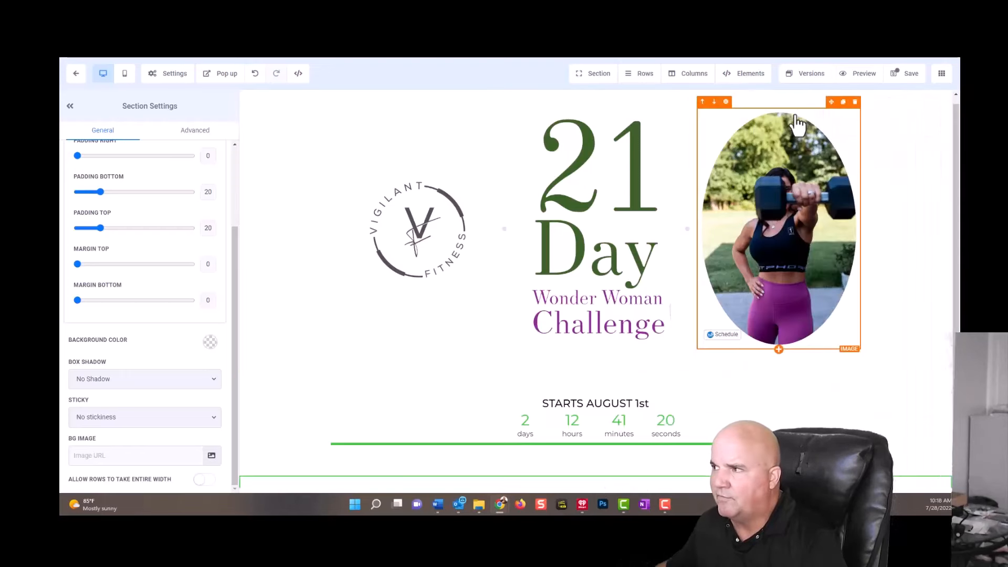
{"action": "scroll", "coordinate": [711, 373], "scroll_direction": "down", "scroll_amount": 1}
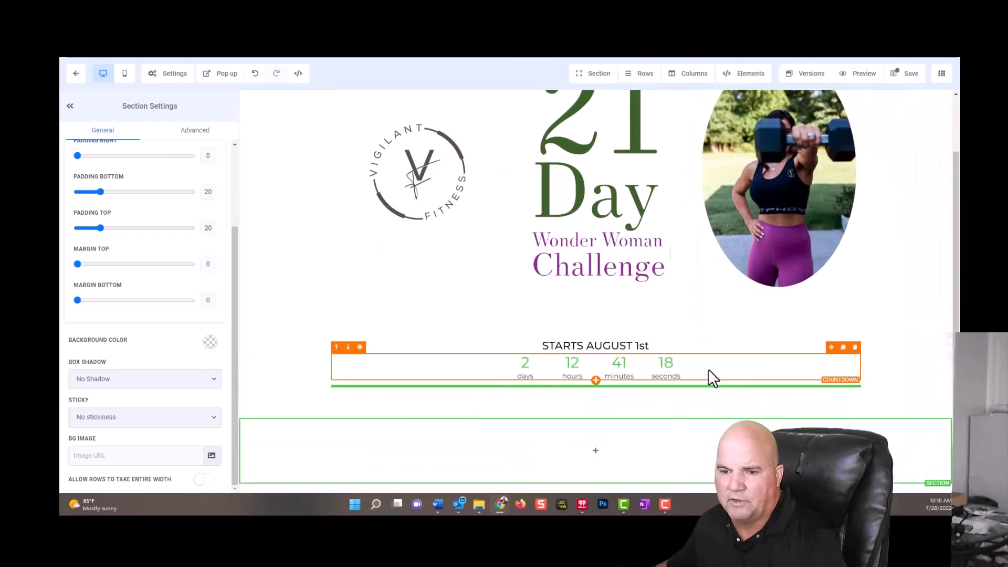
{"action": "left_click", "coordinate": [596, 463]}
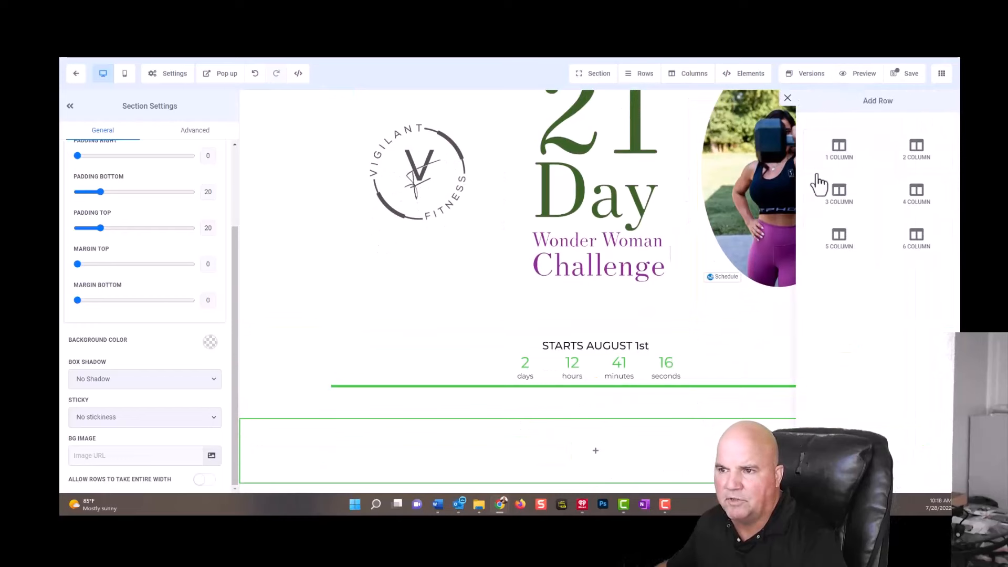
{"action": "left_click", "coordinate": [926, 153]}
Add a headline to the new row's first column and replace its placeholder text with "RESERVE YOUR SPOT".
{"action": "scroll", "coordinate": [721, 379], "scroll_direction": "down", "scroll_amount": 1}
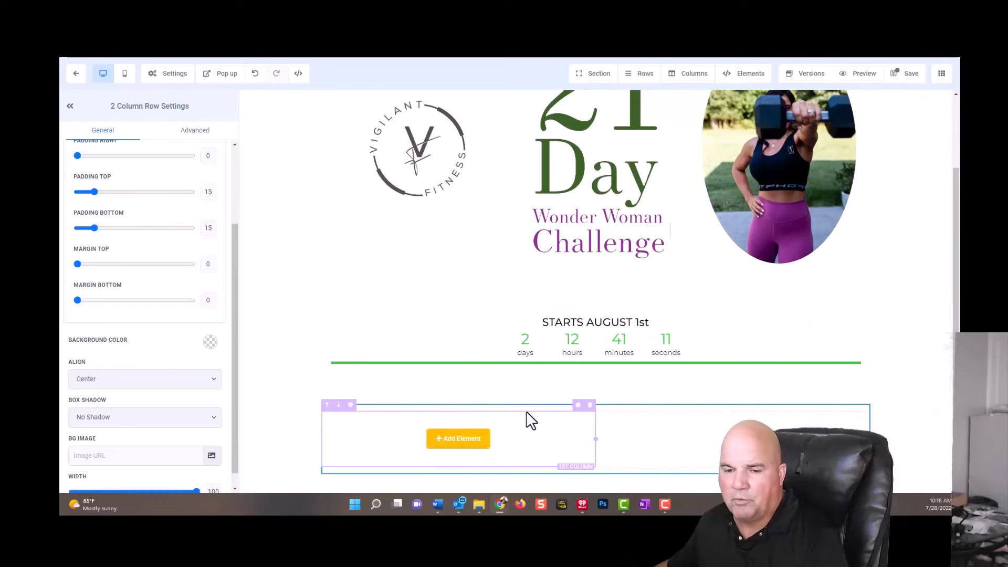
{"action": "left_click", "coordinate": [469, 444]}
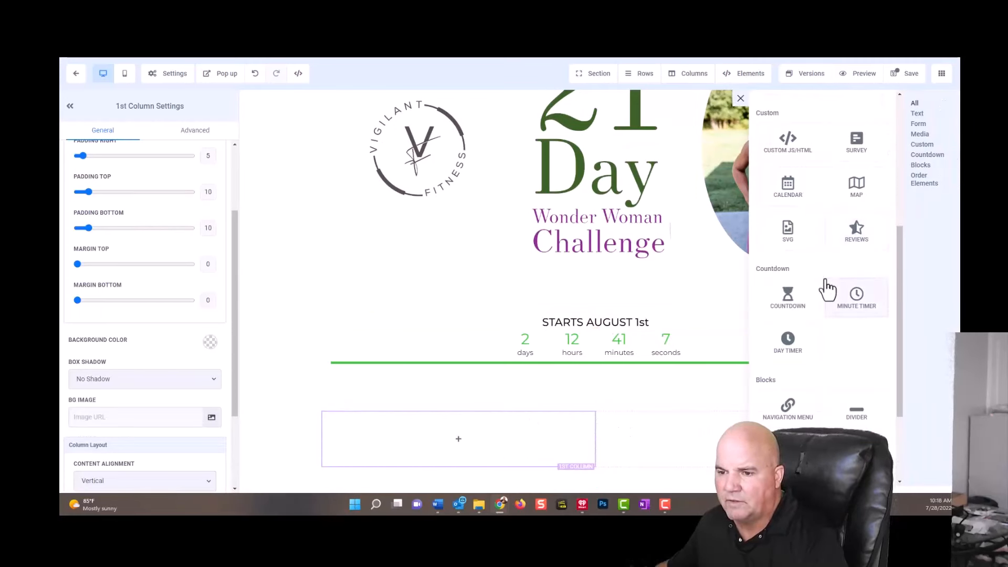
{"action": "scroll", "coordinate": [827, 288], "scroll_direction": "down", "scroll_amount": 3}
{"action": "scroll", "coordinate": [831, 294], "scroll_direction": "up", "scroll_amount": 5}
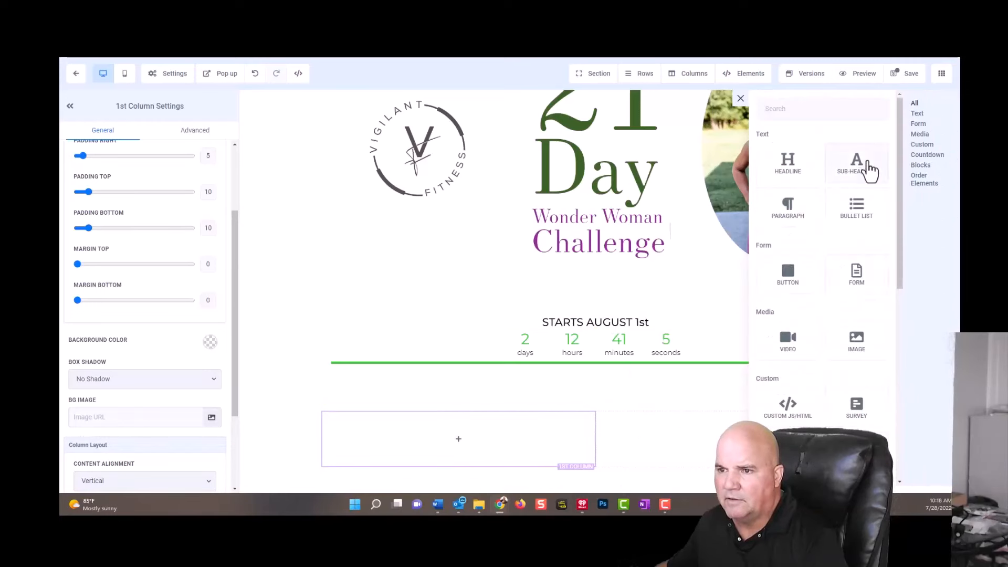
{"action": "left_click", "coordinate": [792, 171]}
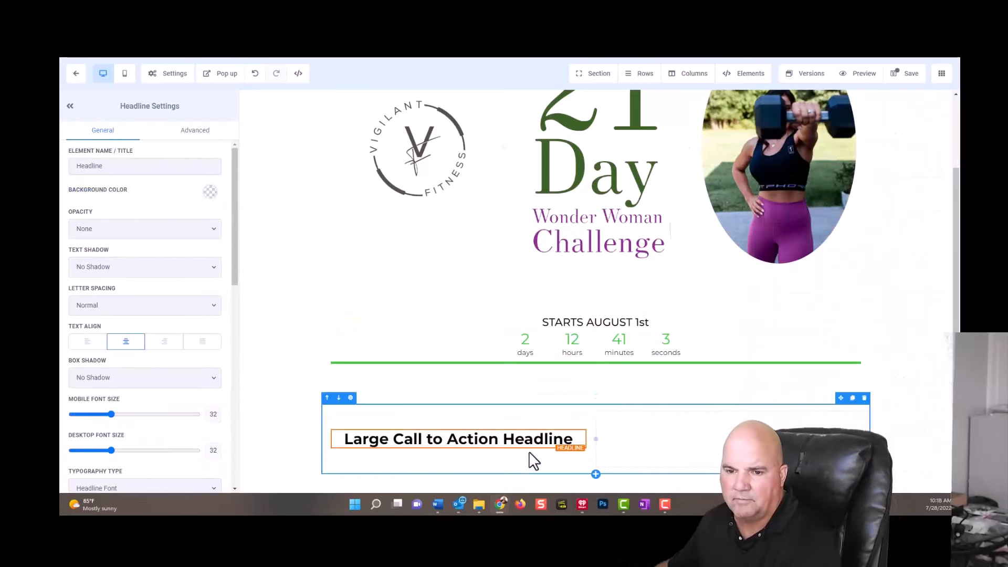
{"action": "left_click_drag", "start_coordinate": [575, 443], "coordinate": [367, 421]}
{"action": "type", "text": "RESE"}
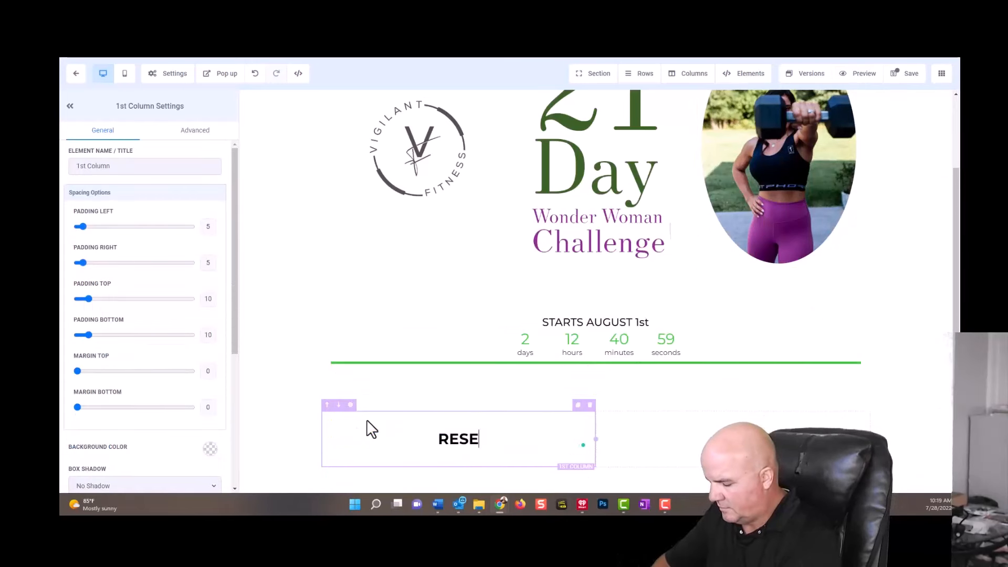
{"action": "type", "text": "RVE Y"}
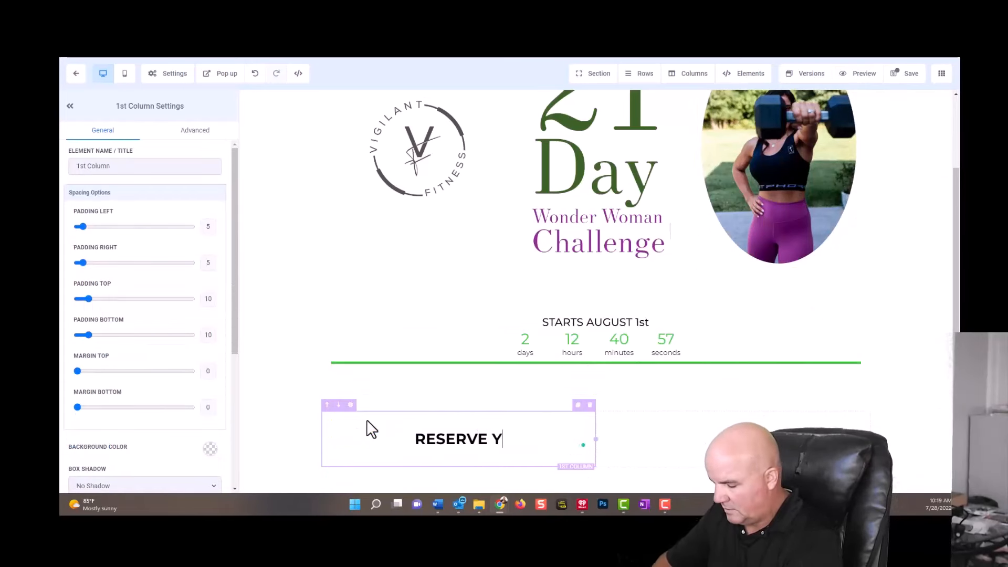
{"action": "type", "text": "OUR "}
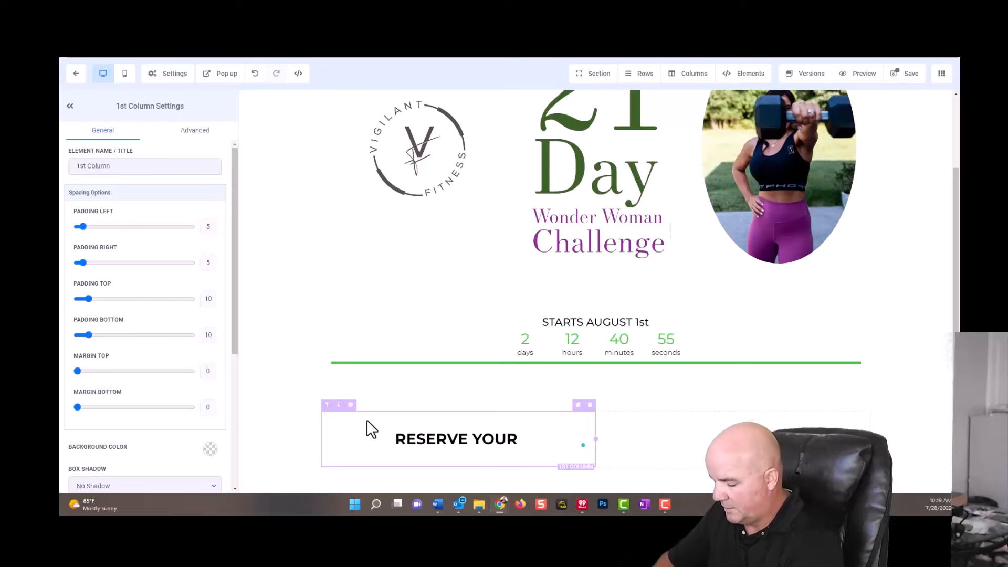
{"action": "type", "text": "SPOT"}
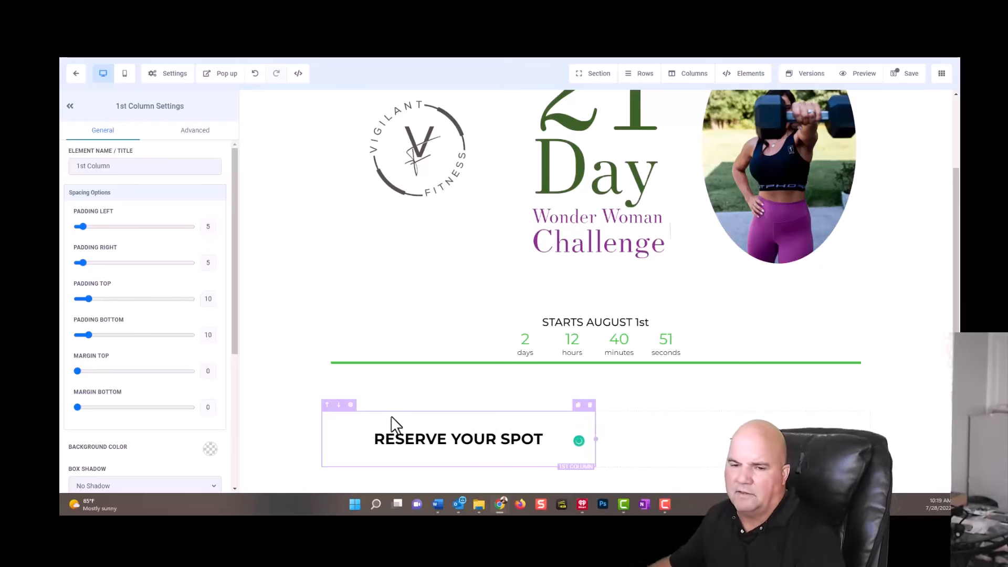
Add a sub-headline beneath "RESERVE YOUR SPOT" and replace its placeholder text with "LIMITED SPACE!".
{"action": "left_click", "coordinate": [458, 450]}
{"action": "left_click", "coordinate": [857, 167]}
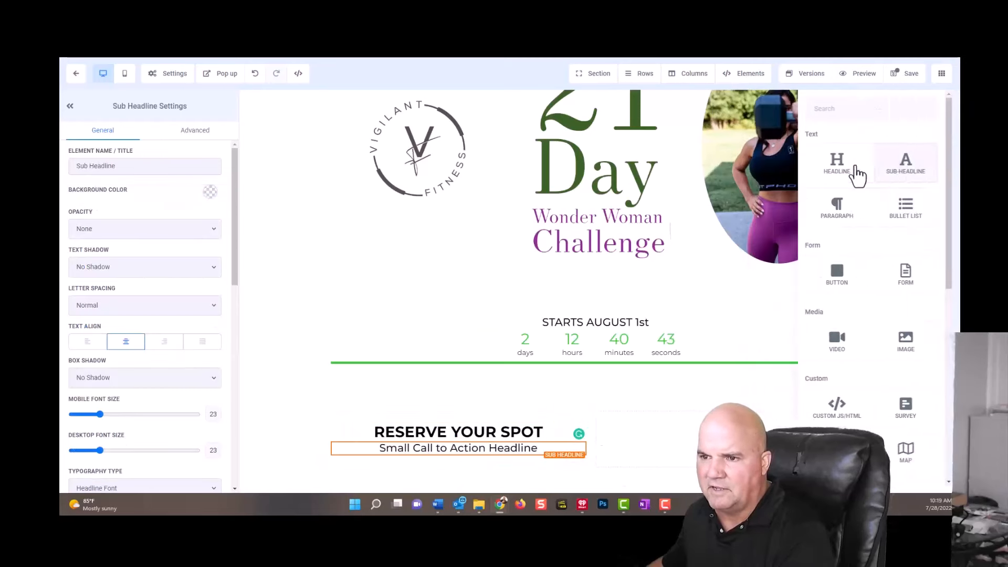
{"action": "left_click_drag", "start_coordinate": [538, 450], "coordinate": [380, 455]}
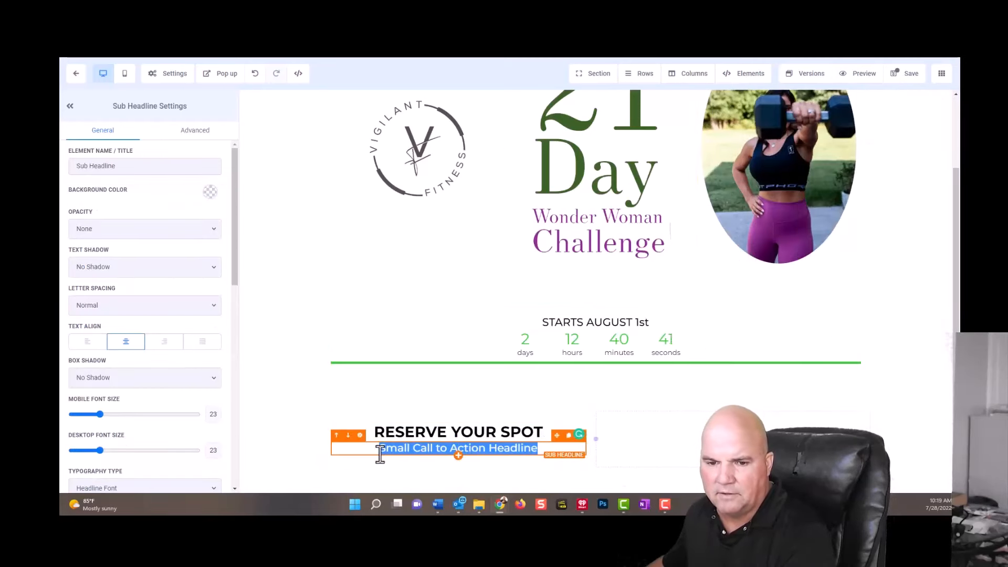
{"action": "type", "text": "LIMIT"}
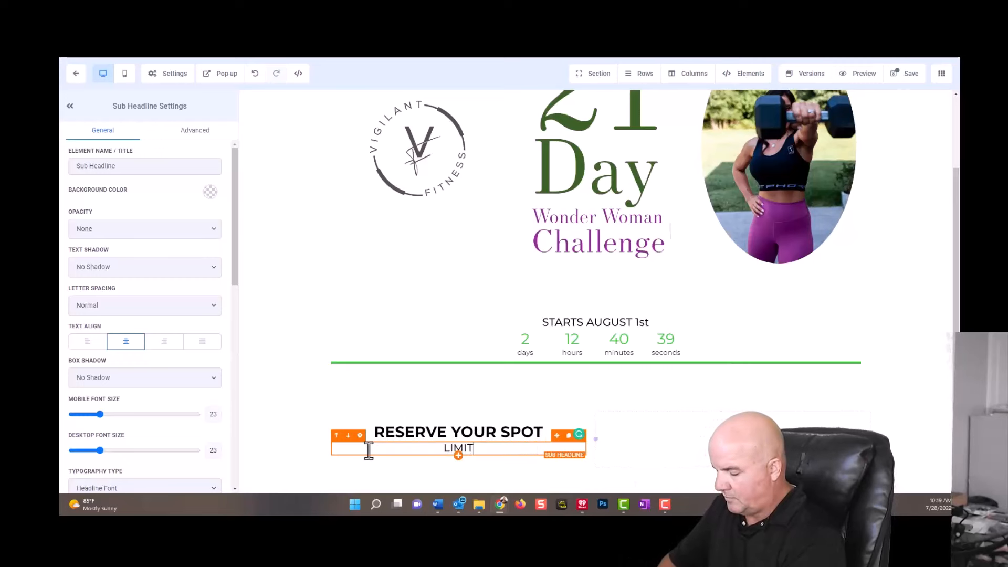
{"action": "type", "text": "ED SPA"}
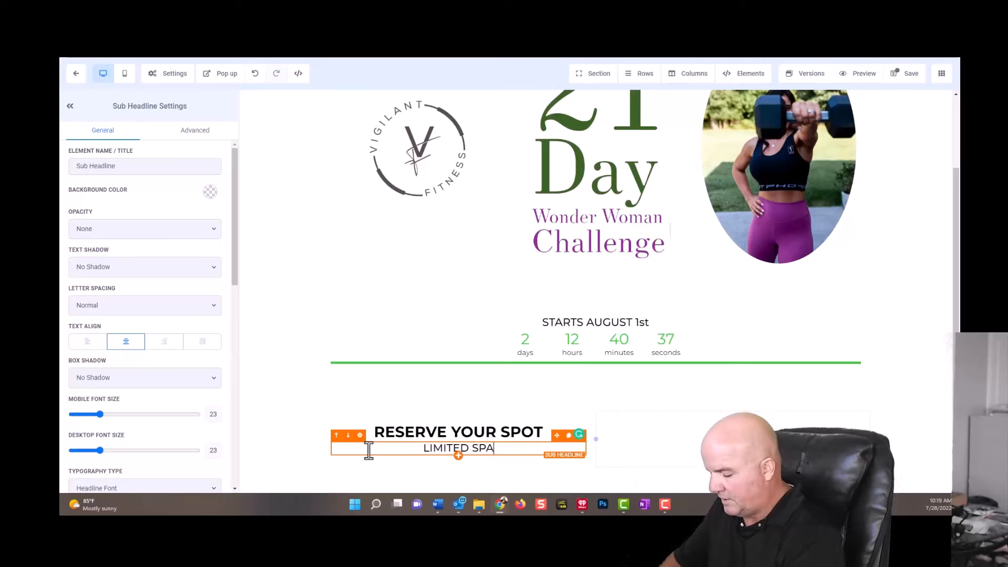
{"action": "type", "text": "CE"}
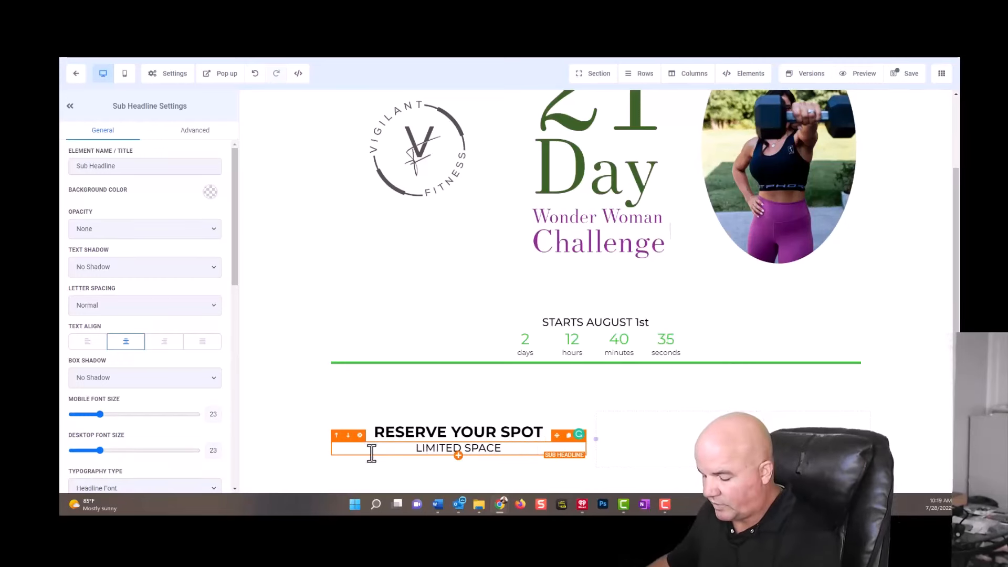
{"action": "type", "text": "!"}
{"action": "left_click", "coordinate": [286, 433]}
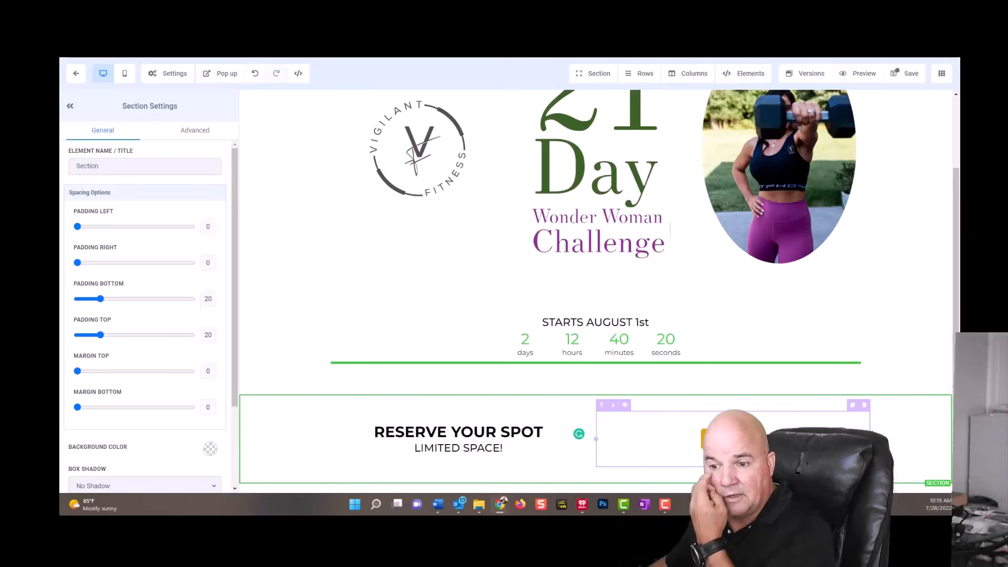
Add a sub-headline to the row's second column and replace its placeholder text with "What Will Your Learn On This Journey?".
{"action": "left_click", "coordinate": [735, 439]}
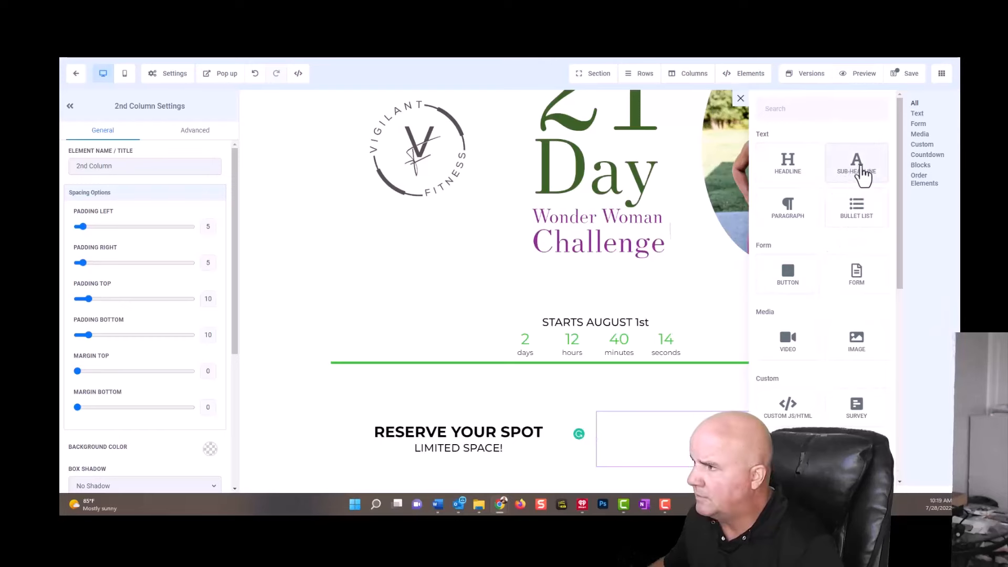
{"action": "left_click", "coordinate": [854, 174]}
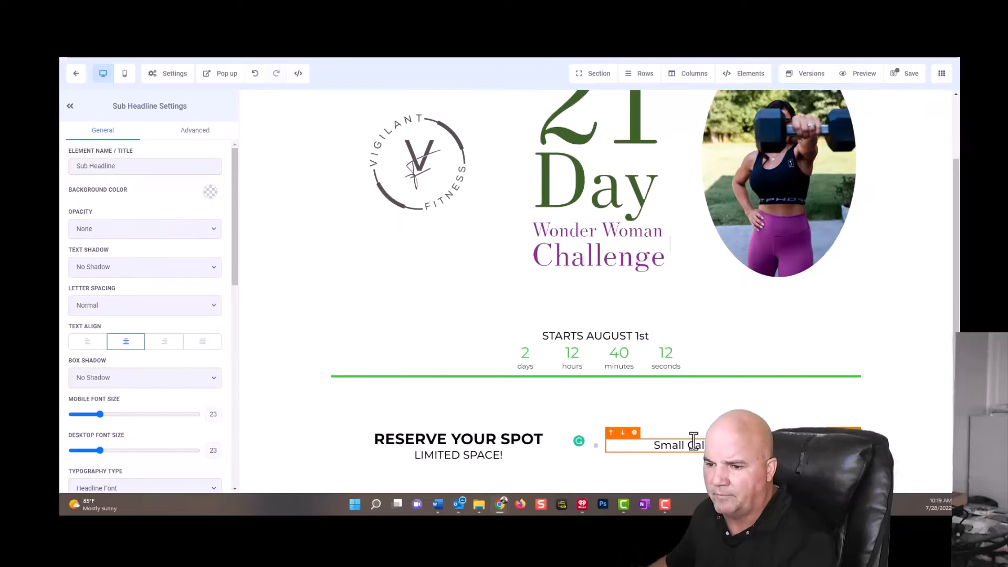
{"action": "triple_click", "coordinate": [653, 437]}
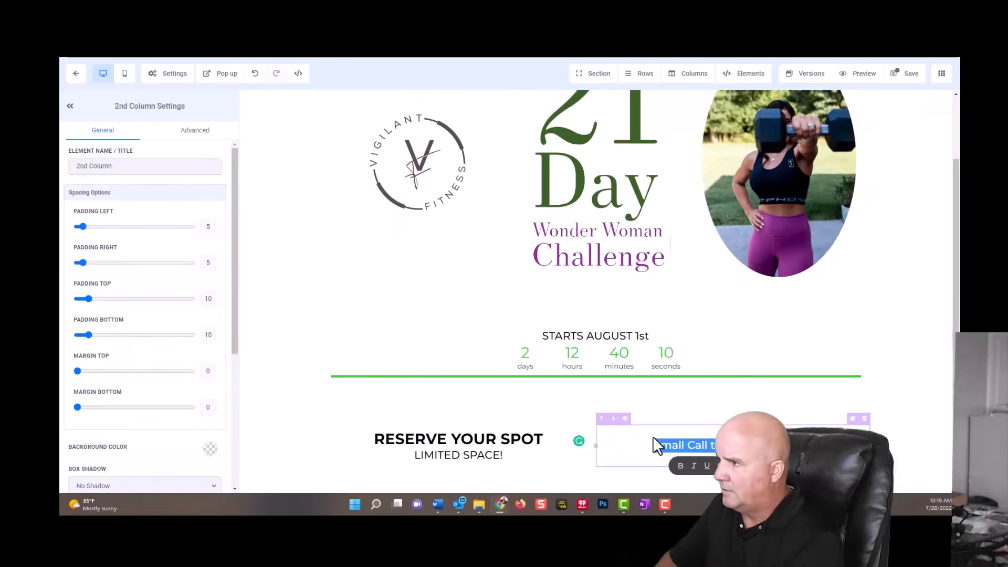
{"action": "key", "text": "BackSpace"}
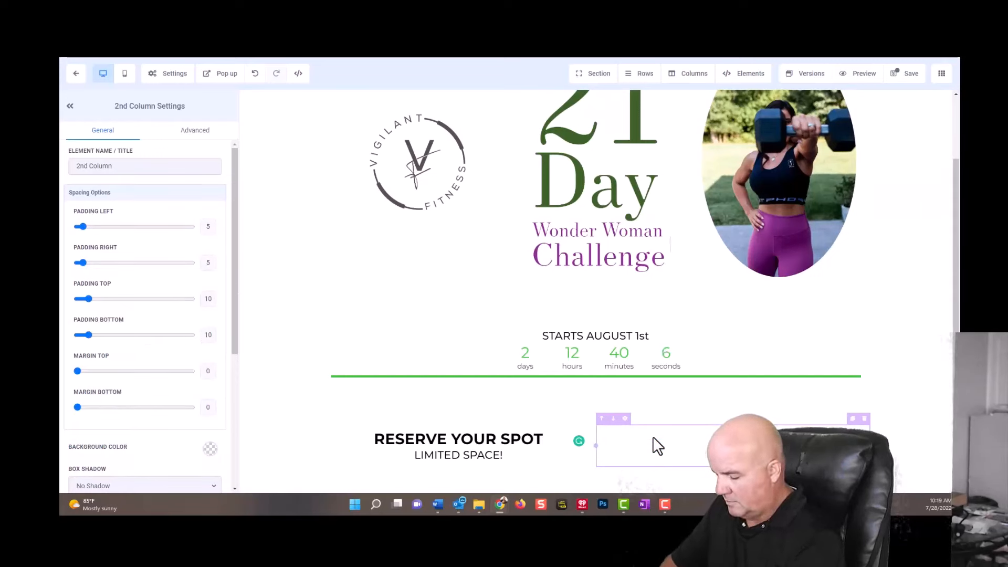
{"action": "type", "text": "W"}
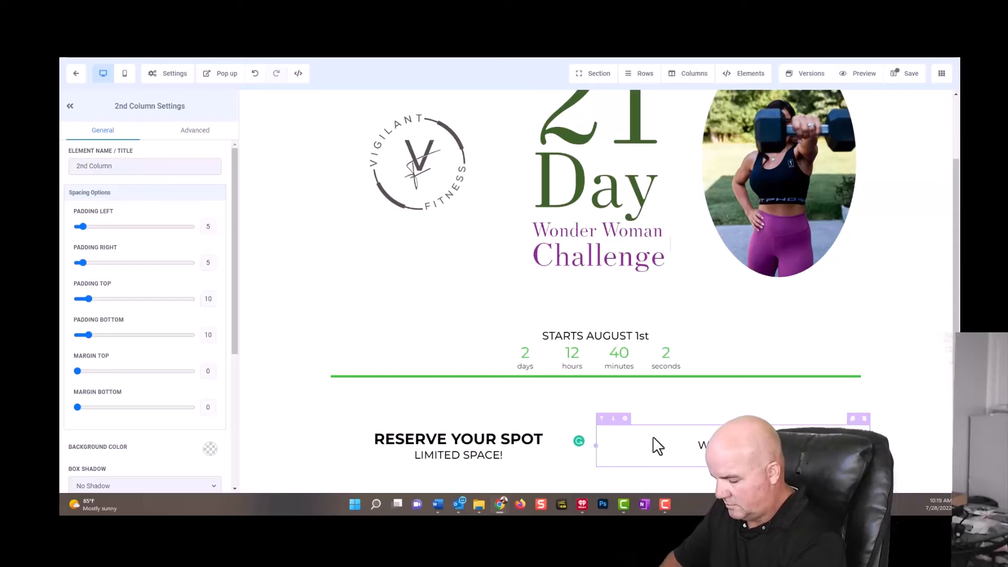
{"action": "type", "text": "h"}
{"action": "type", "text": "earn"}
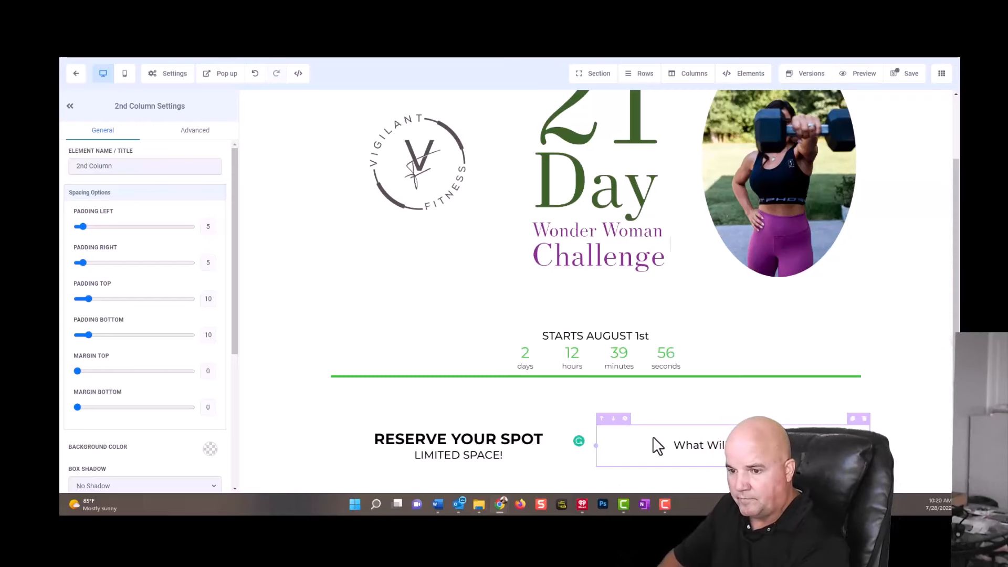
{"action": "type", "text": "In The "}
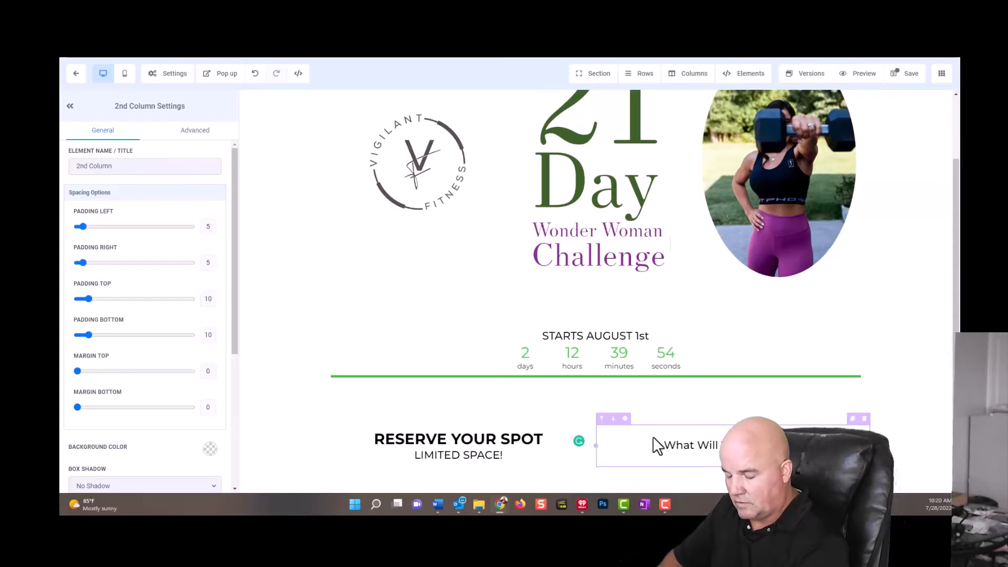
{"action": "type", "text": "21 Day"}
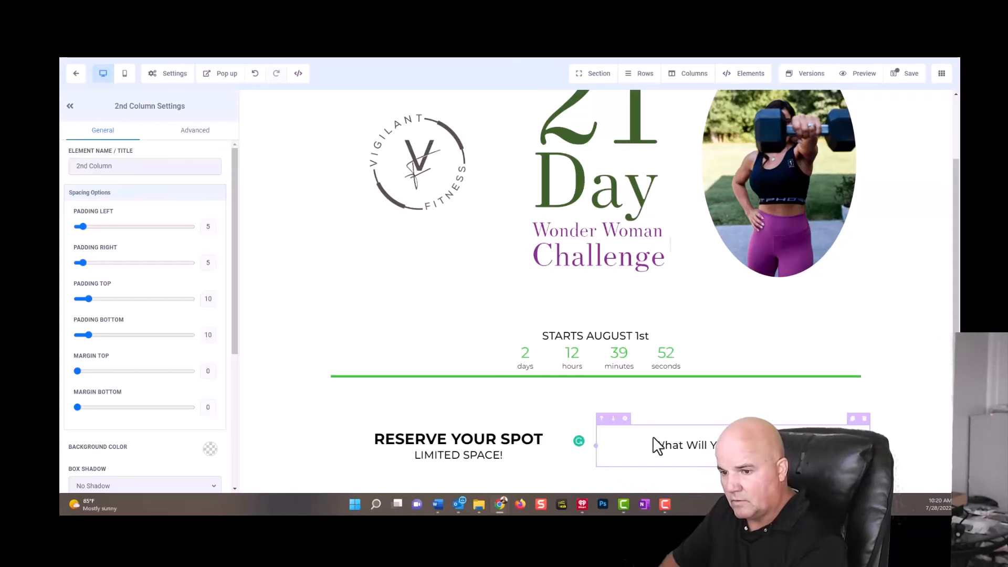
{"action": "type", "text": "21 D"}
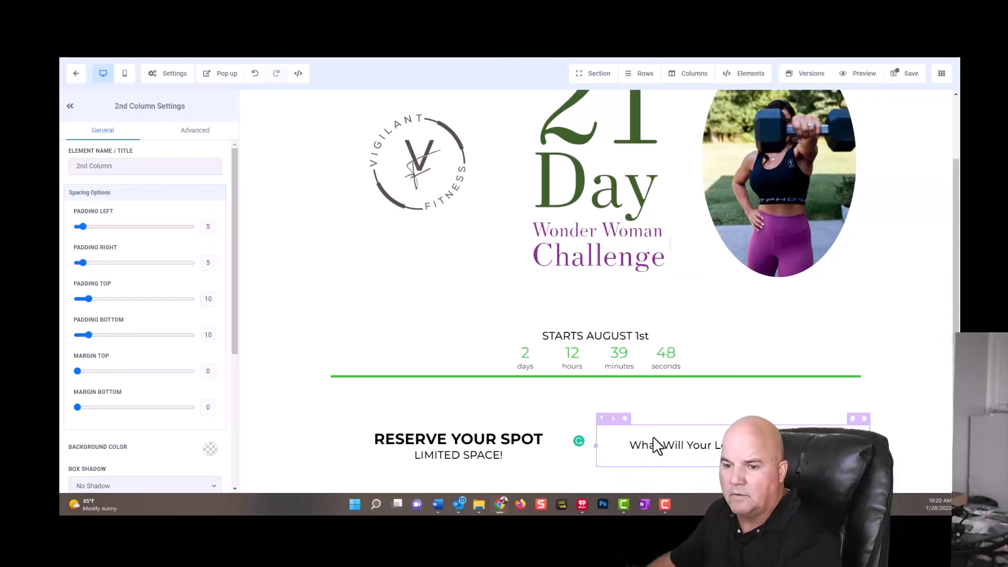
{"action": "type", "text": "s"}
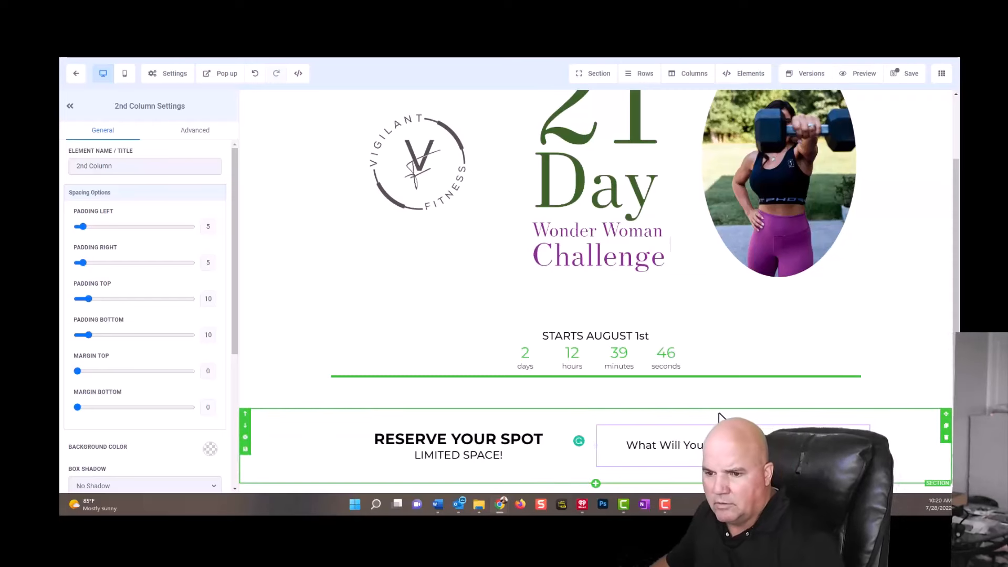
{"action": "left_click", "coordinate": [913, 255]}
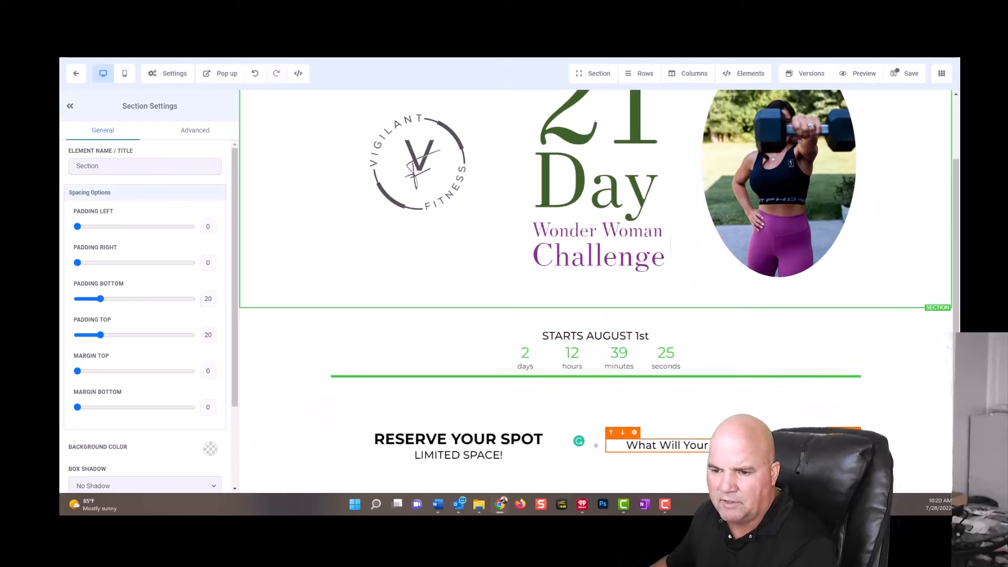
Add a video element beneath the "What Will Your Learn On This Journey?" sub-headline.
{"action": "left_click", "coordinate": [733, 453]}
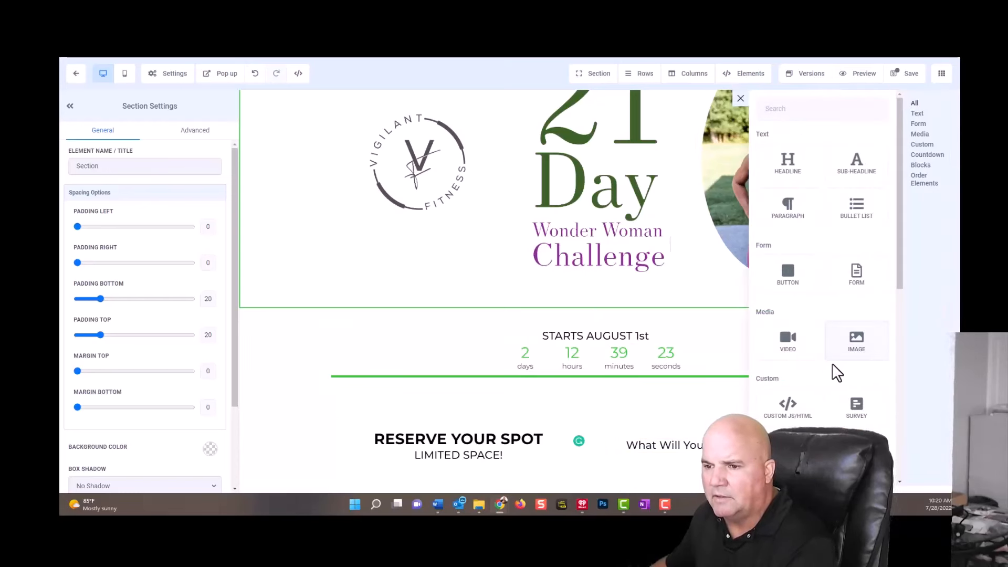
{"action": "scroll", "coordinate": [806, 317], "scroll_direction": "down", "scroll_amount": 7}
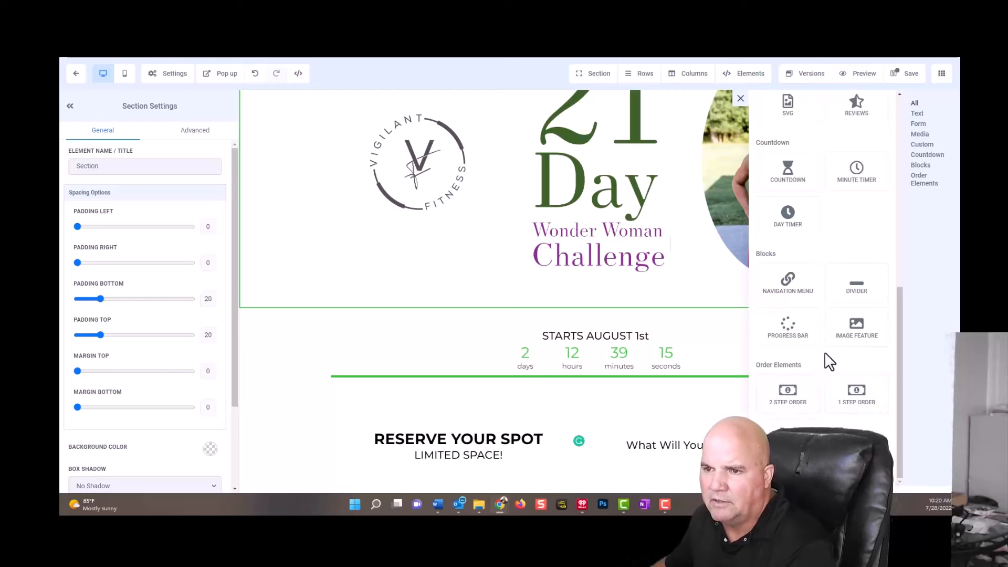
{"action": "scroll", "coordinate": [824, 362], "scroll_direction": "up", "scroll_amount": 5}
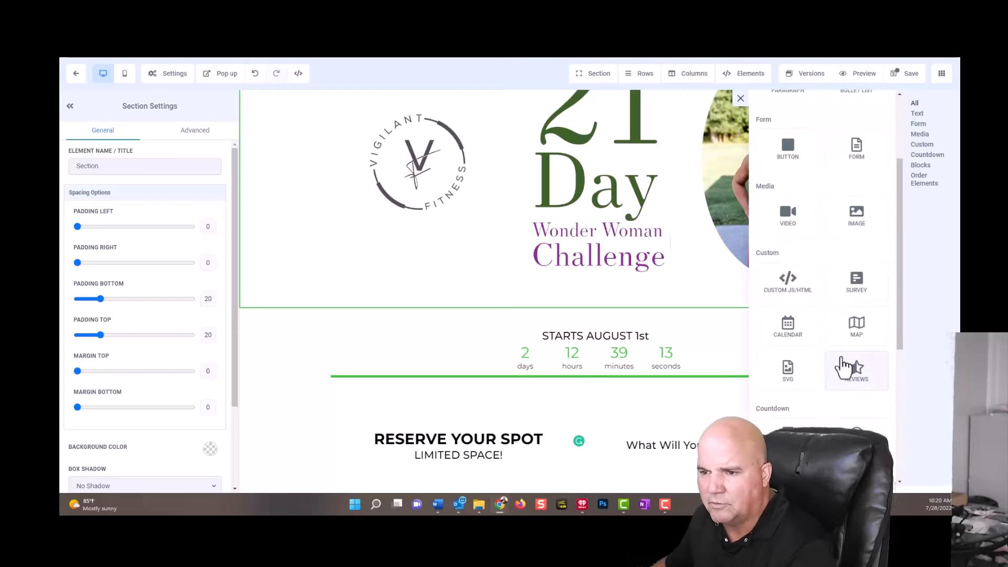
{"action": "scroll", "coordinate": [843, 367], "scroll_direction": "up", "scroll_amount": 3}
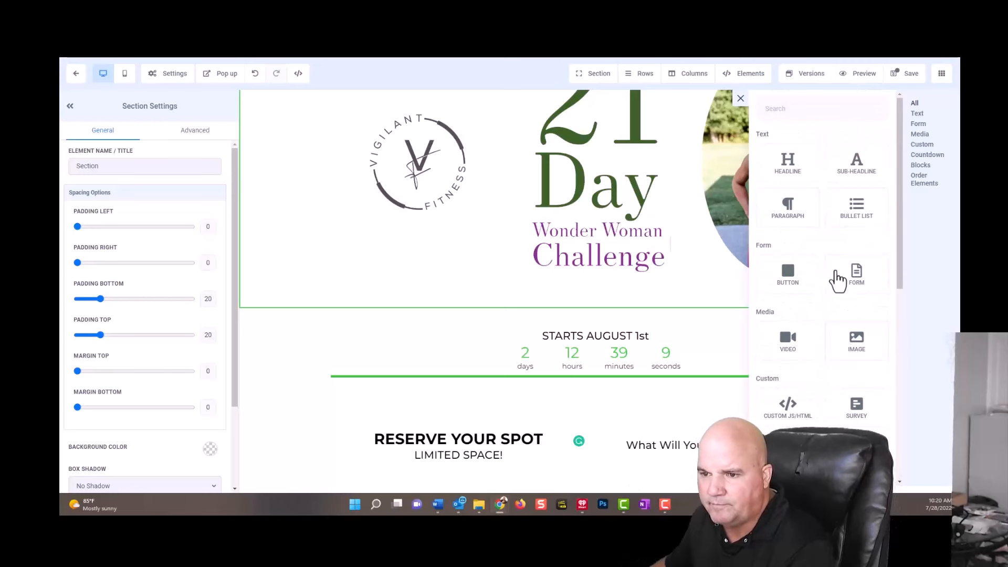
{"action": "left_click", "coordinate": [789, 337]}
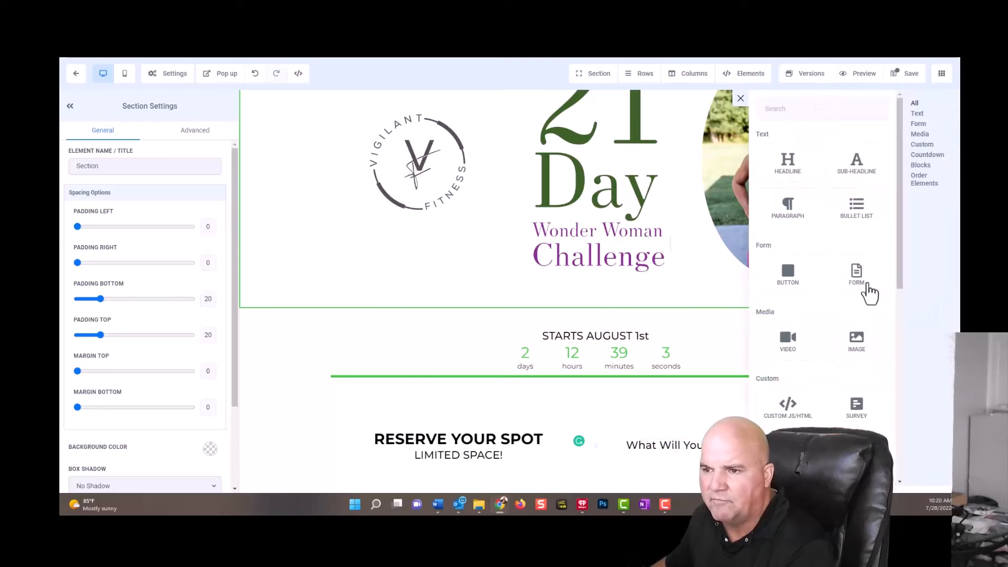
{"action": "left_click", "coordinate": [785, 339]}
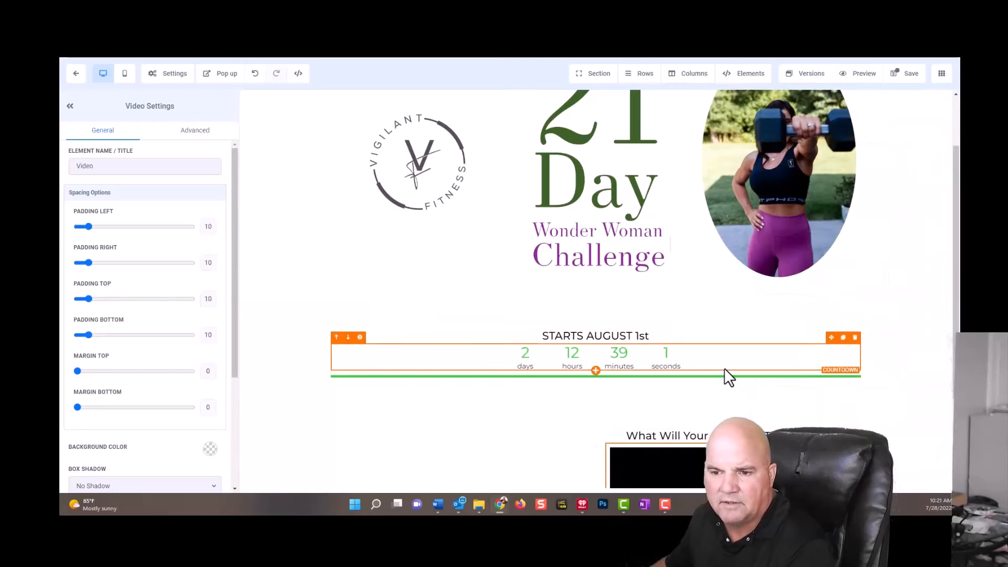
{"action": "scroll", "coordinate": [726, 366], "scroll_direction": "down", "scroll_amount": 2}
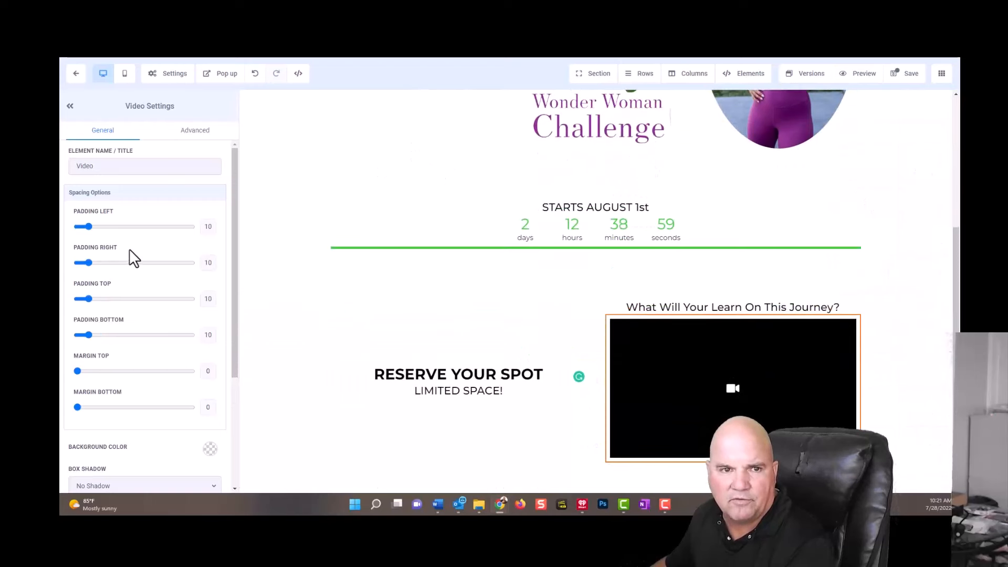
{"action": "scroll", "coordinate": [140, 305], "scroll_direction": "down", "scroll_amount": 3}
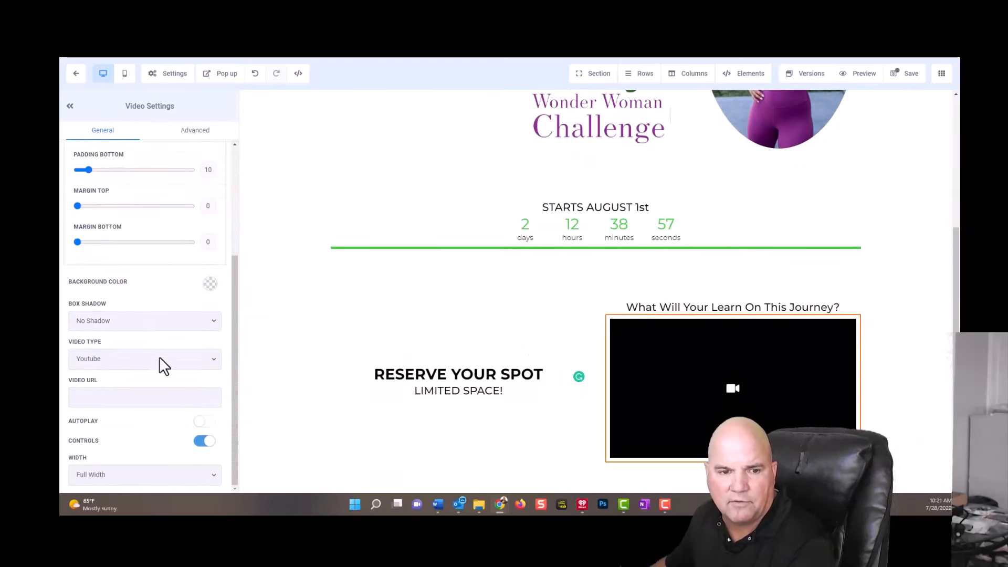
{"action": "left_click", "coordinate": [153, 359]}
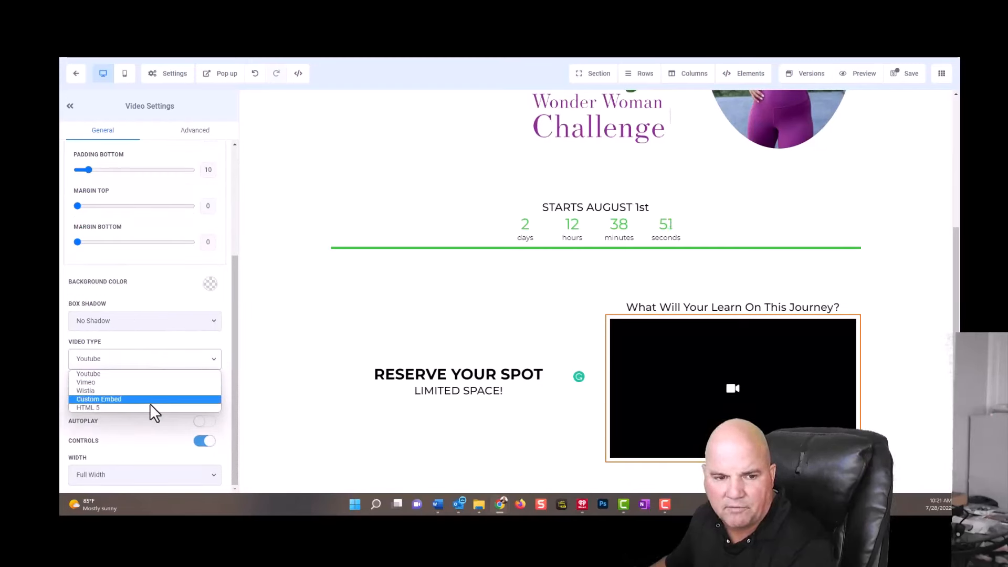
{"action": "left_click", "coordinate": [149, 383]}
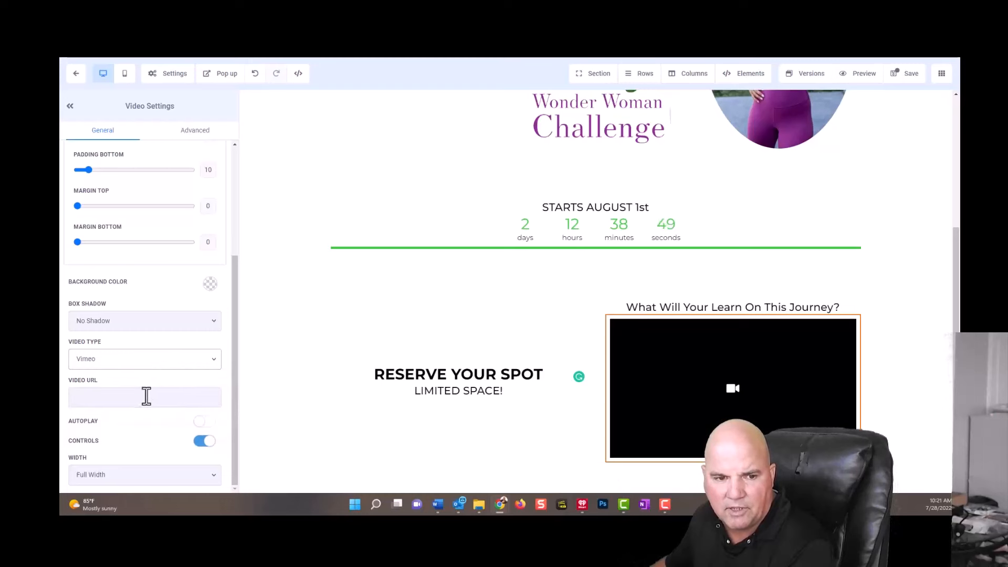
{"action": "left_click", "coordinate": [144, 396]}
{"action": "type", "text": "https://vimeo.com/721726336"}
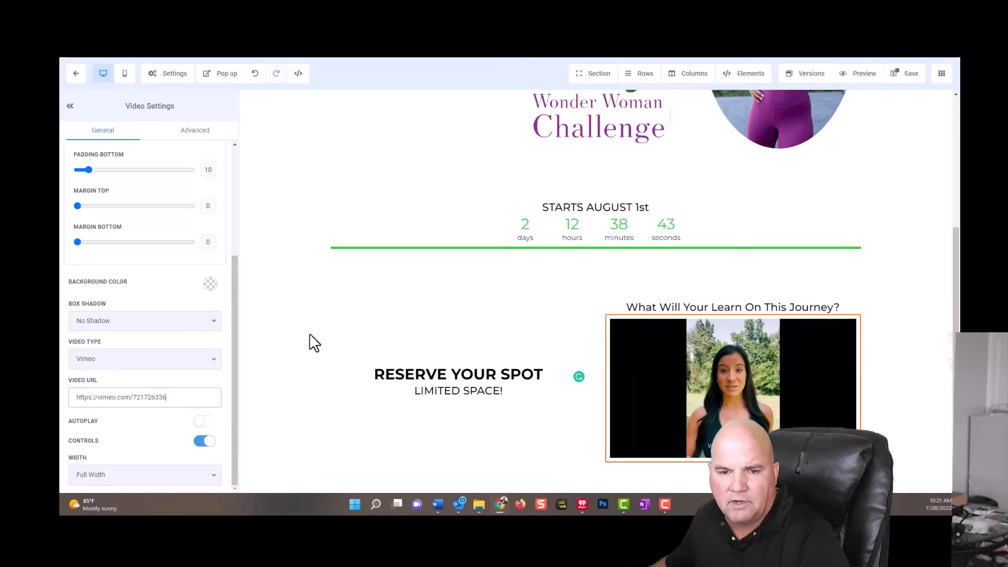
{"action": "left_click", "coordinate": [912, 76]}
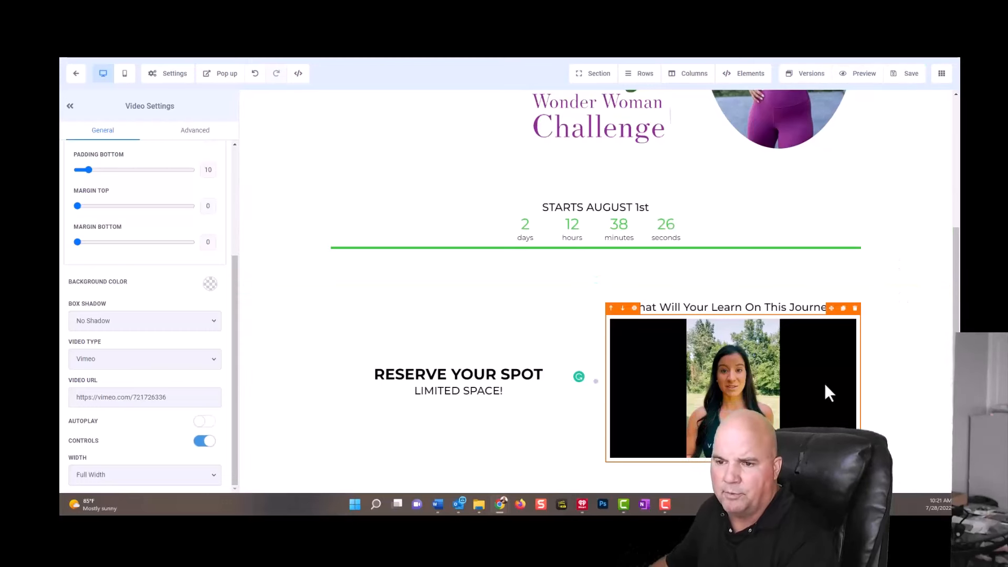
Add a bullet list beneath the video with "Reset Your Diet, Reset Your Gut", "Full 21-Day Guide", and the workout, meal plan and accountability lines.
{"action": "left_click", "coordinate": [733, 462]}
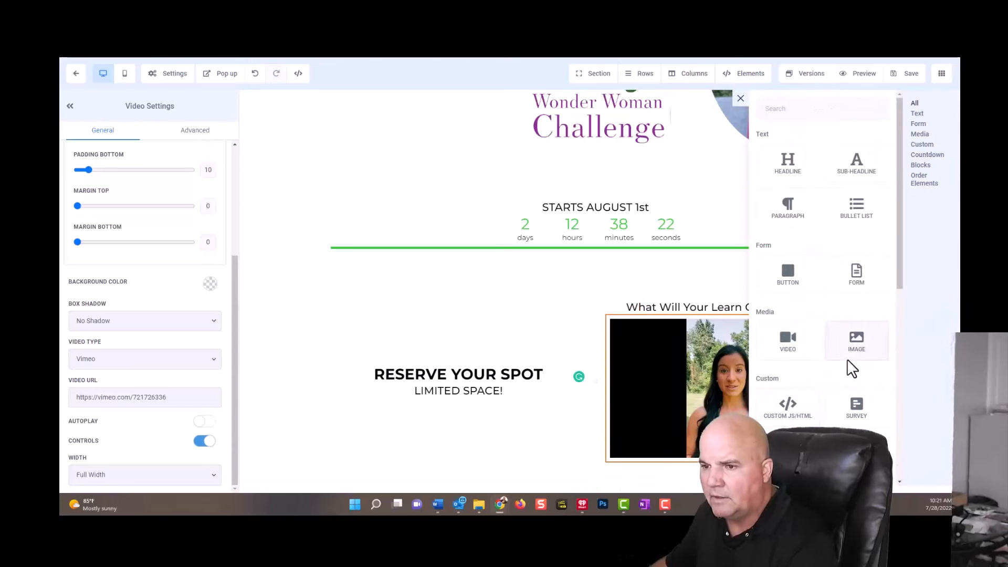
{"action": "left_click", "coordinate": [856, 207]}
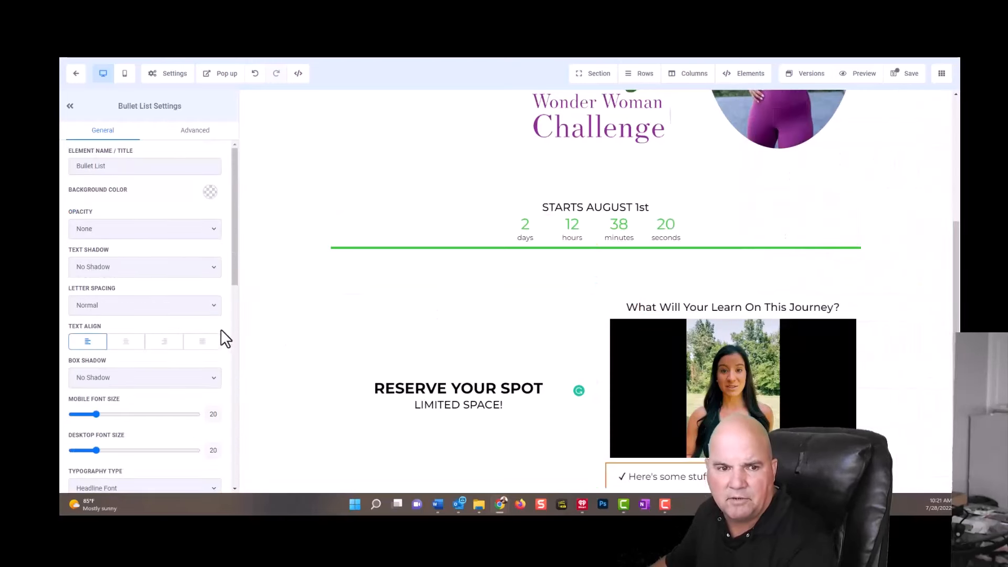
{"action": "scroll", "coordinate": [594, 371], "scroll_direction": "down", "scroll_amount": 1}
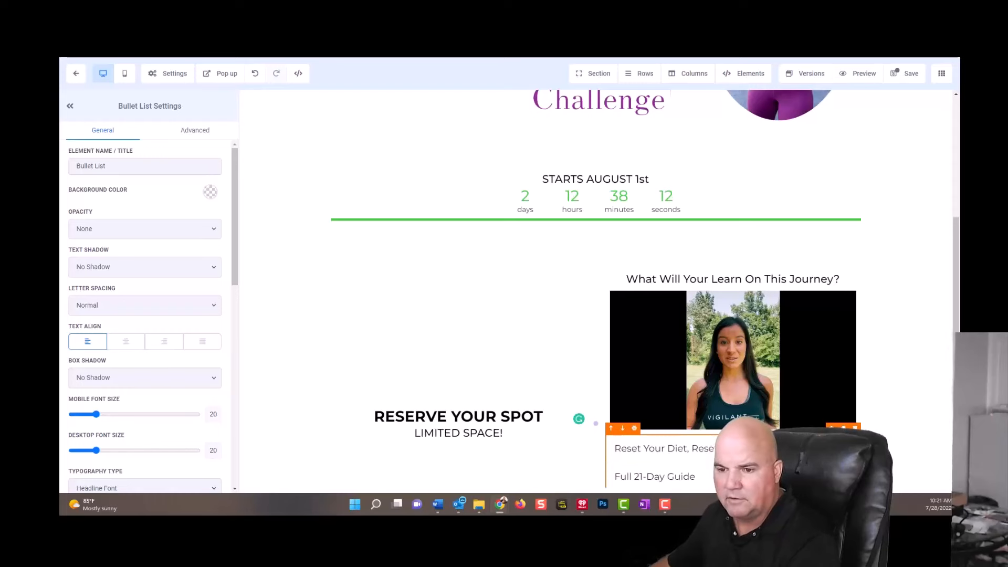
{"action": "scroll", "coordinate": [714, 426], "scroll_direction": "down", "scroll_amount": 2}
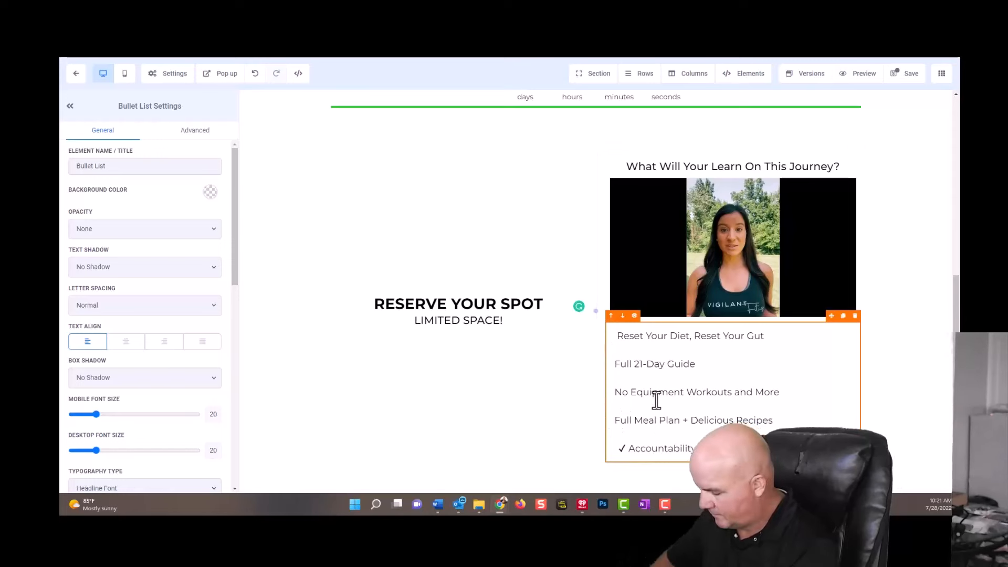
{"action": "key", "text": "BackSpace"}
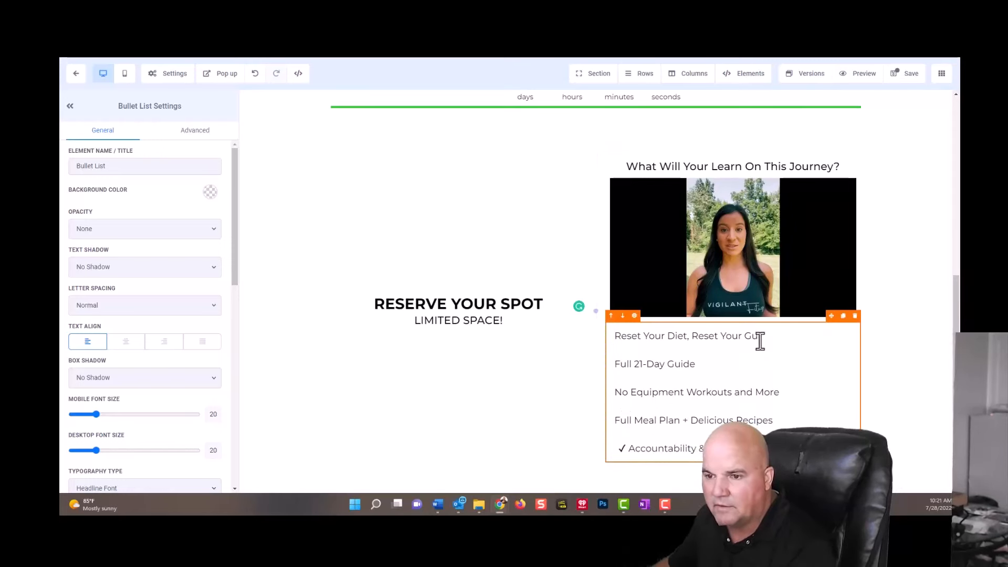
Move "Reset Your Diet, Reset Your Gut" from the start of the list to a checkmarked bullet beneath the accountability line.
{"action": "left_click_drag", "start_coordinate": [761, 339], "coordinate": [616, 345]}
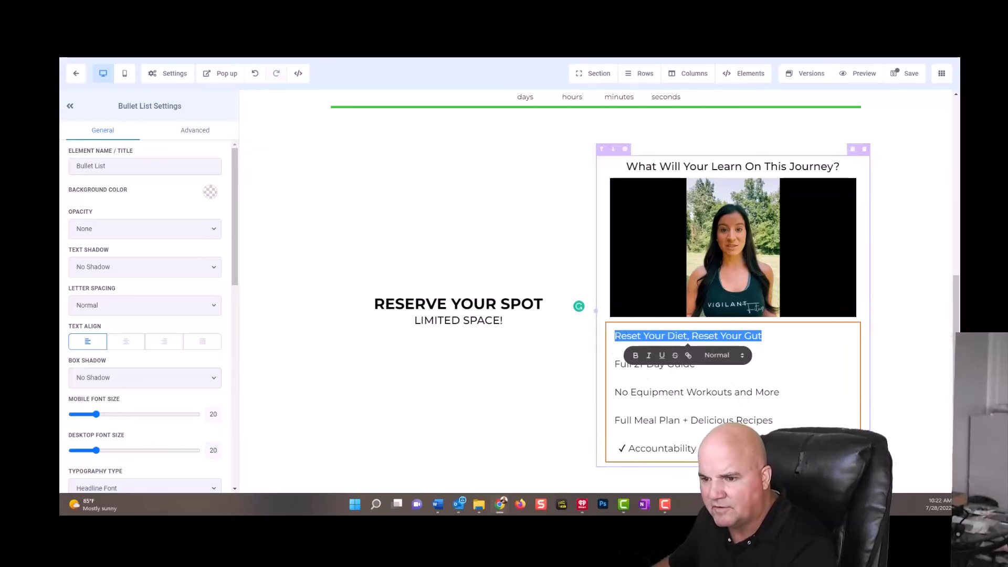
{"action": "left_click", "coordinate": [615, 438]}
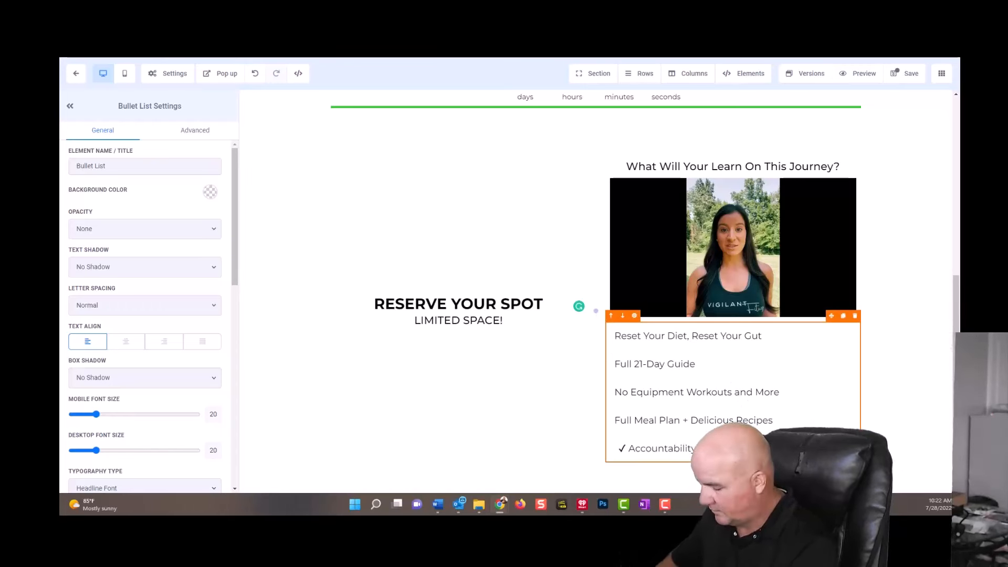
{"action": "key", "text": "Return"}
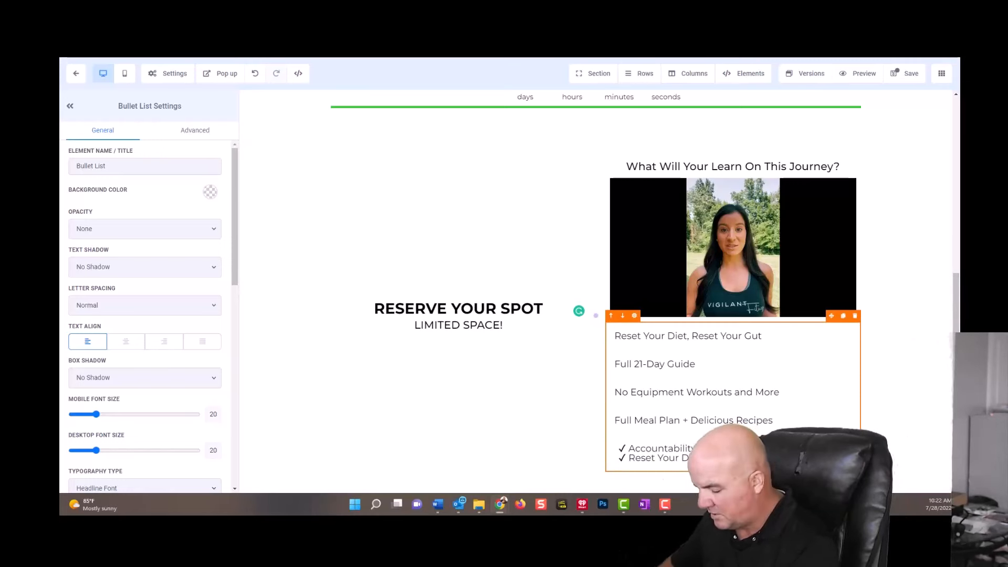
{"action": "key", "text": "Return"}
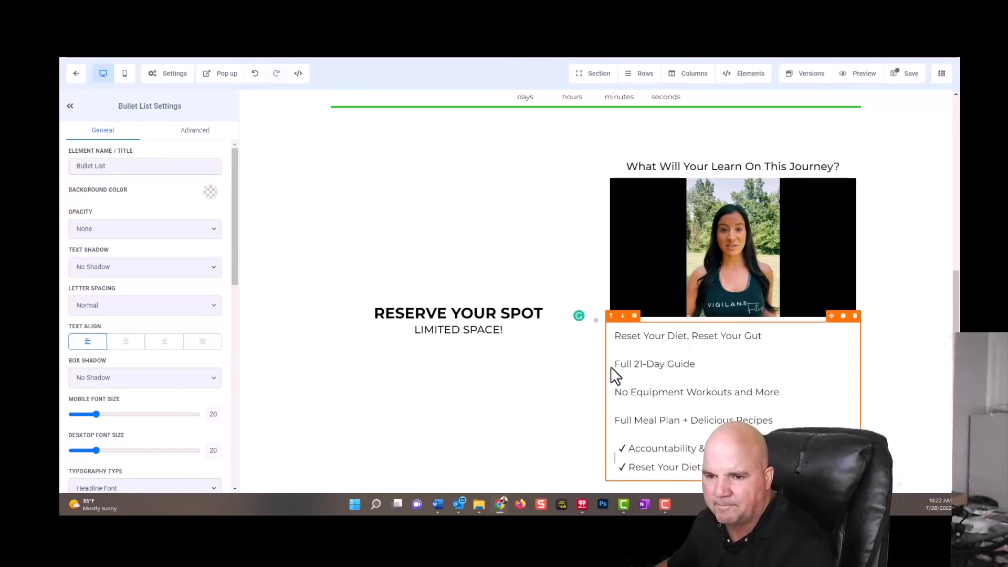
{"action": "left_click_drag", "start_coordinate": [613, 361], "coordinate": [608, 338]}
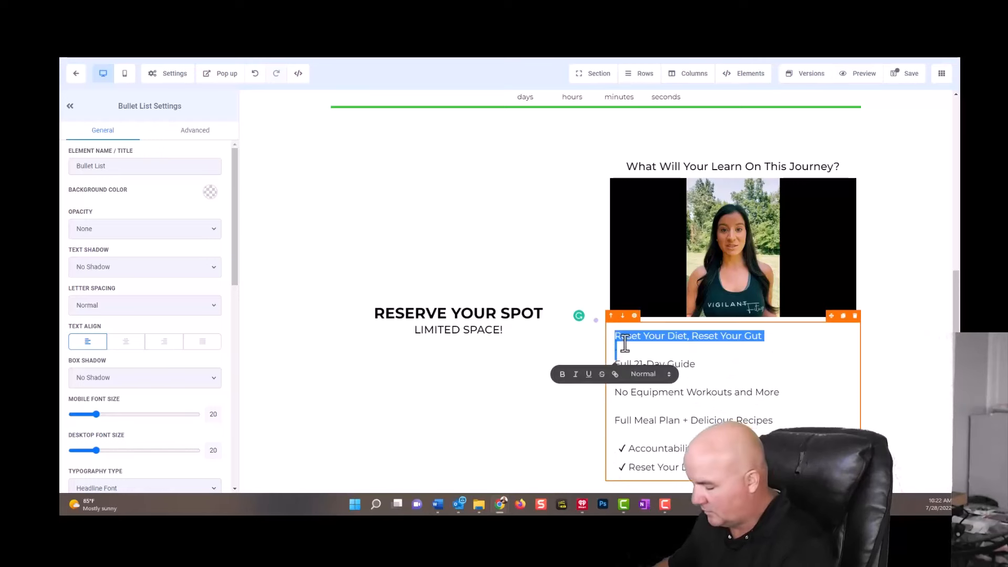
{"action": "key", "text": "BackSpace"}
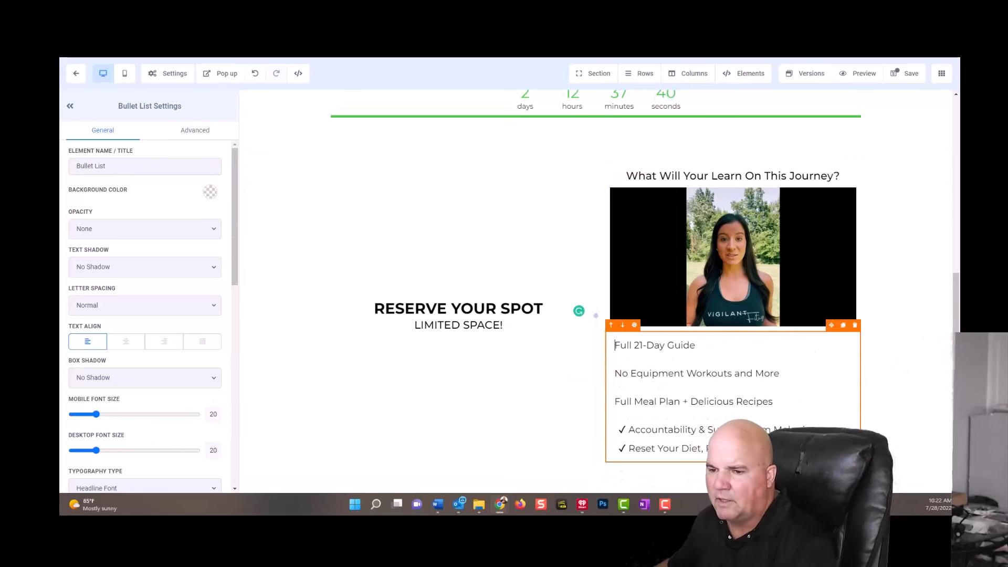
Add an image element beneath the bullet list and fill it with Salad copy.png from the media library.
{"action": "left_click", "coordinate": [734, 462]}
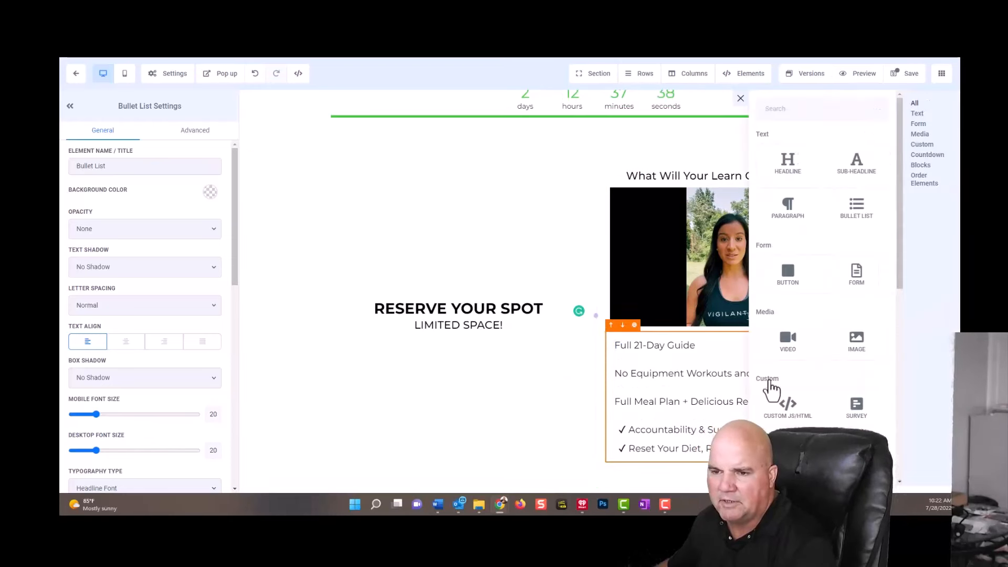
{"action": "left_click", "coordinate": [861, 348]}
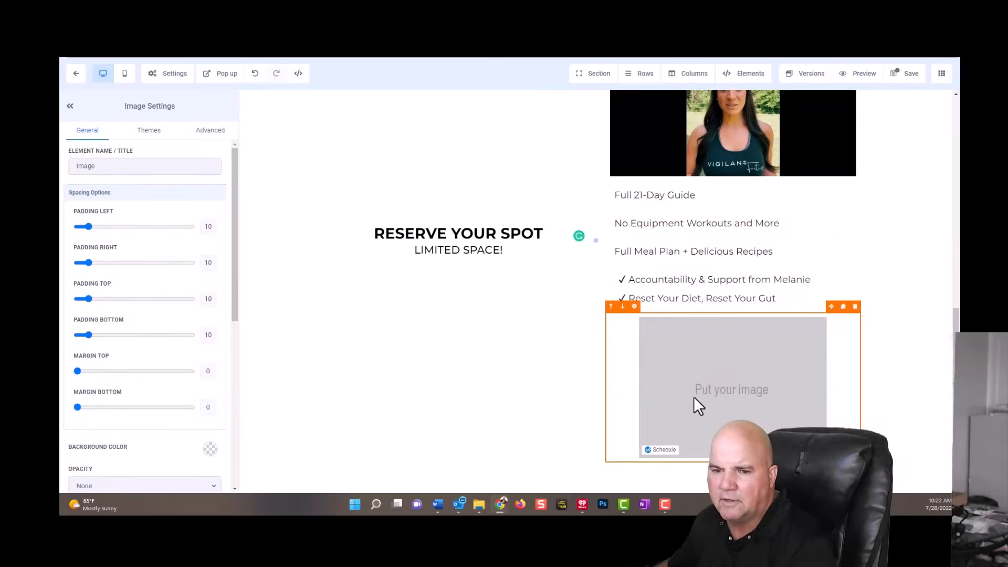
{"action": "scroll", "coordinate": [158, 421], "scroll_direction": "down", "scroll_amount": 5}
{"action": "left_click", "coordinate": [212, 319]}
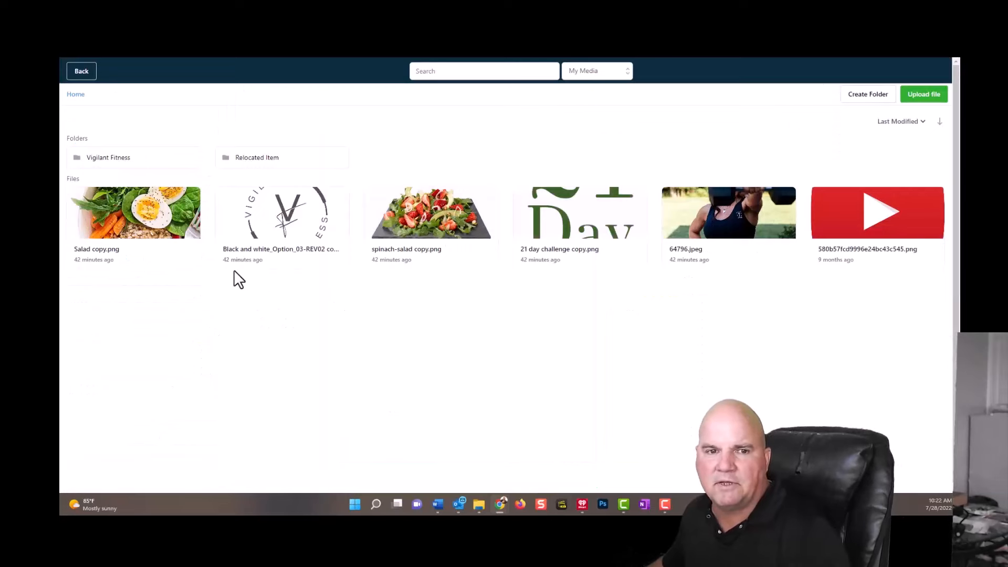
{"action": "left_click", "coordinate": [144, 225]}
{"action": "left_click", "coordinate": [145, 223]}
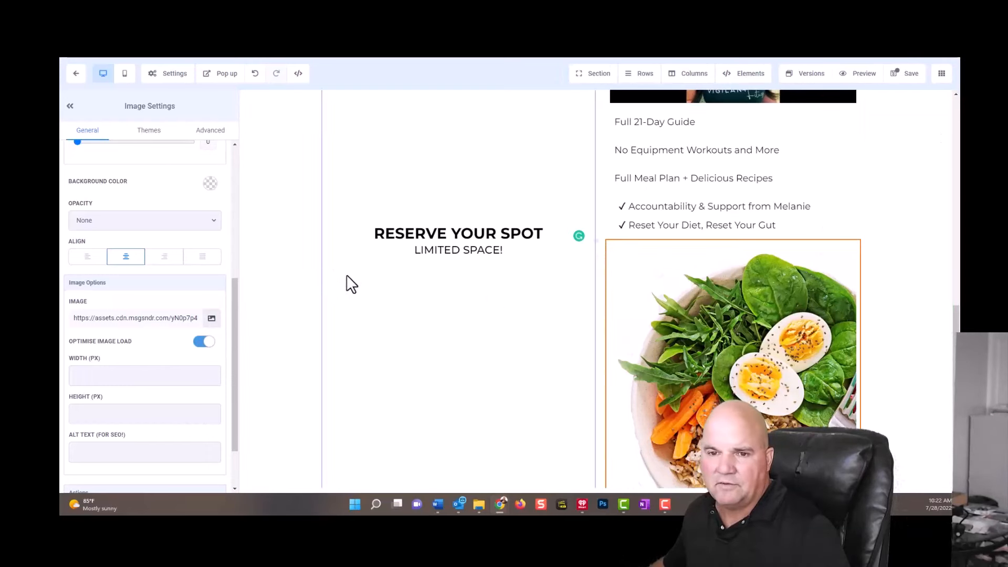
Add a 1 Step Order element beneath the "LIMITED SPACE!" sub-headline.
{"action": "left_click", "coordinate": [457, 267]}
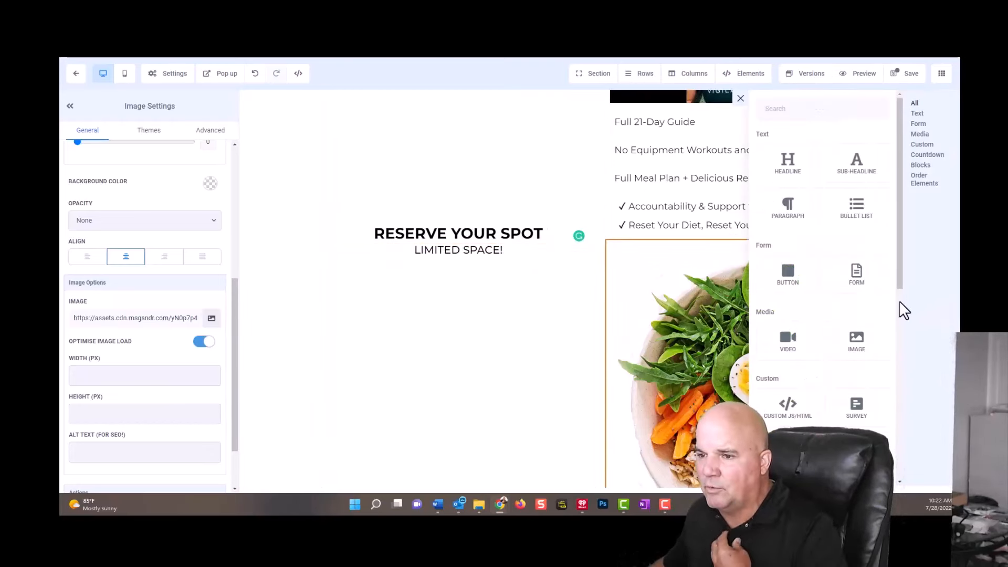
{"action": "scroll", "coordinate": [856, 341], "scroll_direction": "down", "scroll_amount": 5}
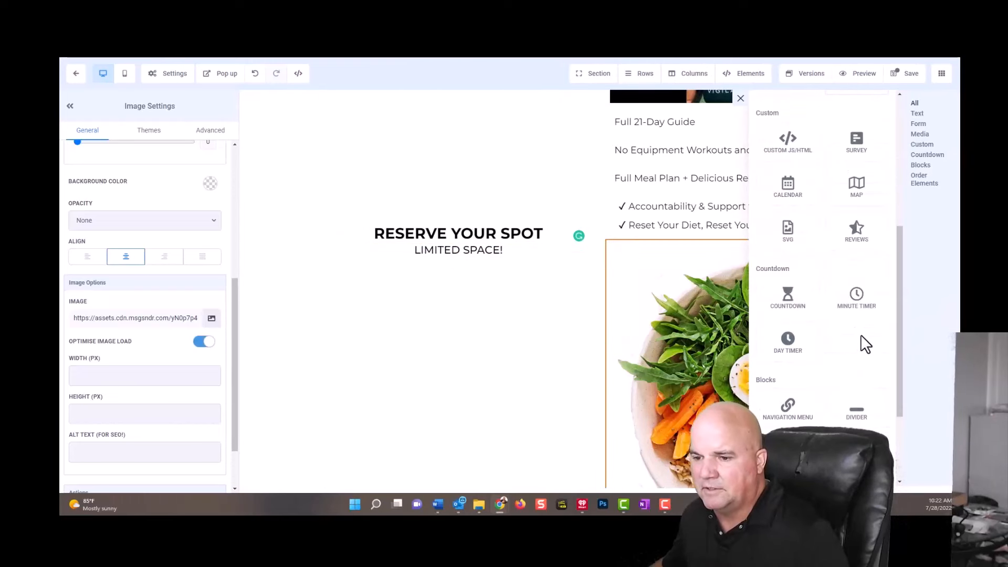
{"action": "scroll", "coordinate": [864, 344], "scroll_direction": "down", "scroll_amount": 2}
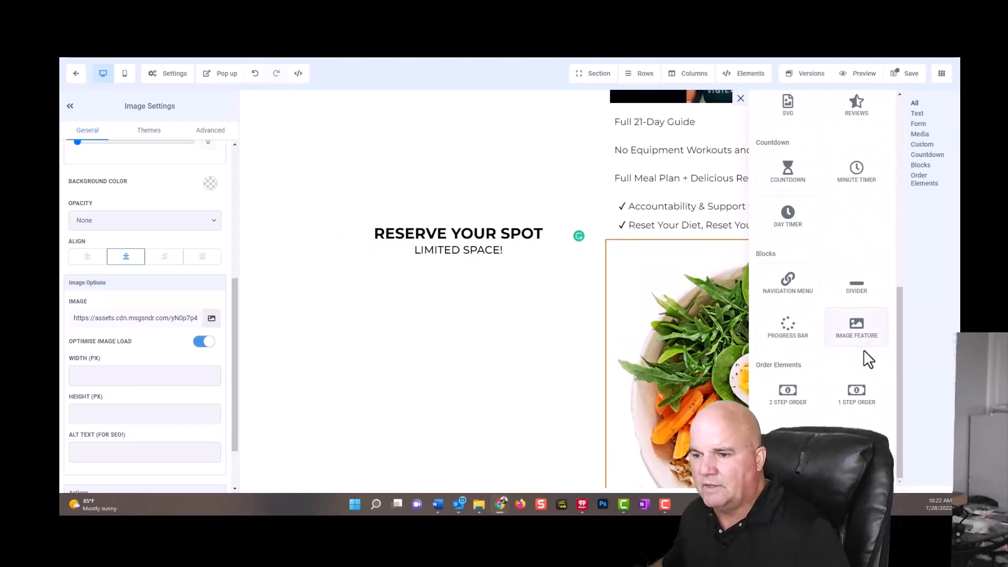
{"action": "left_click", "coordinate": [859, 396]}
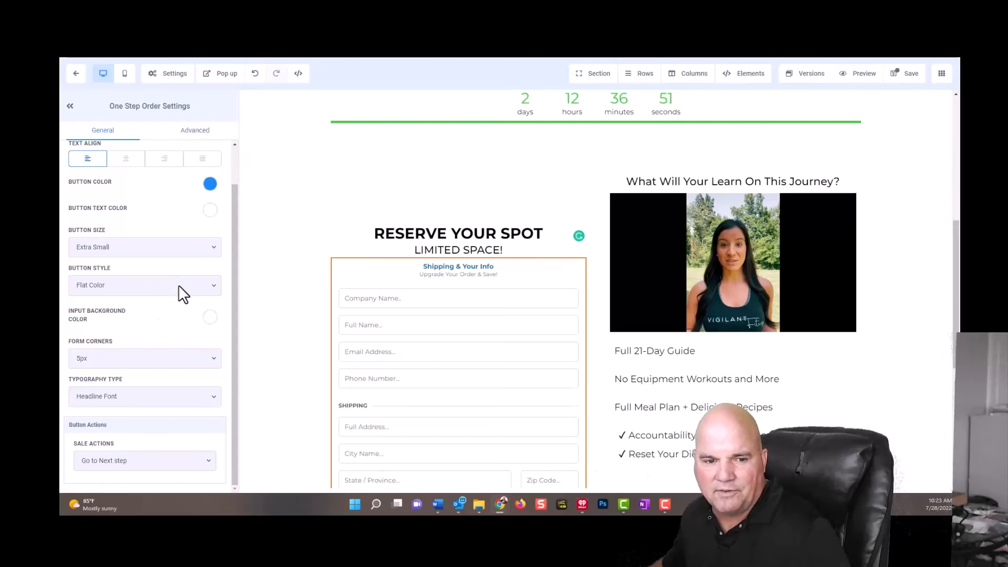
Shorten the order form's headline to "Your Info" and hide its company name field.
{"action": "left_click", "coordinate": [197, 133]}
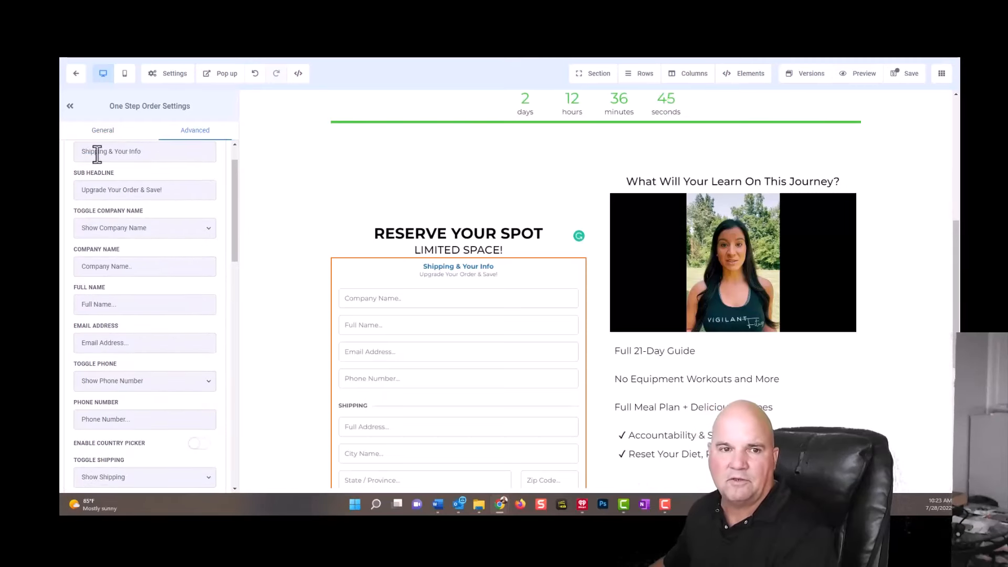
{"action": "left_click_drag", "start_coordinate": [113, 152], "coordinate": [65, 153]}
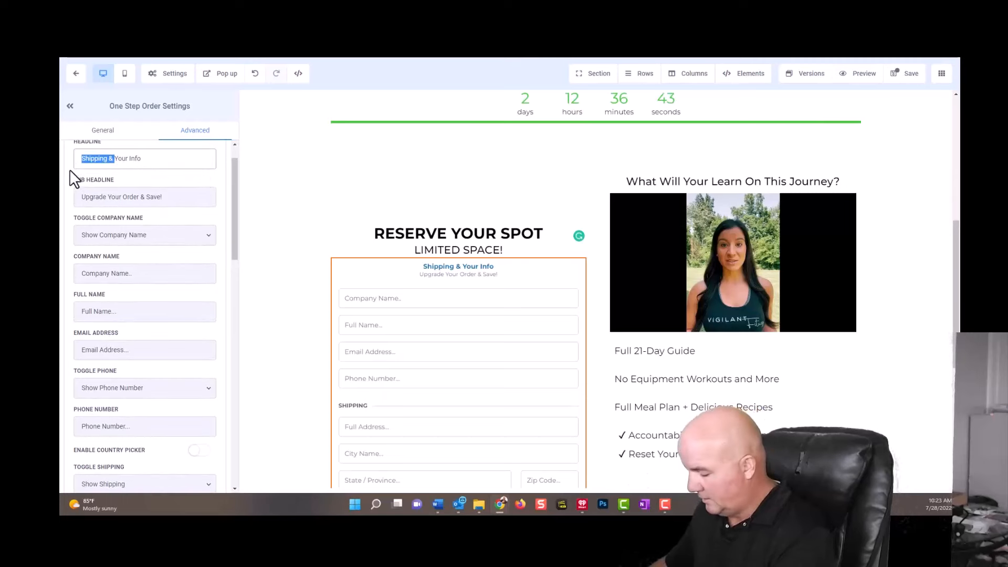
{"action": "key", "text": "BackSpace"}
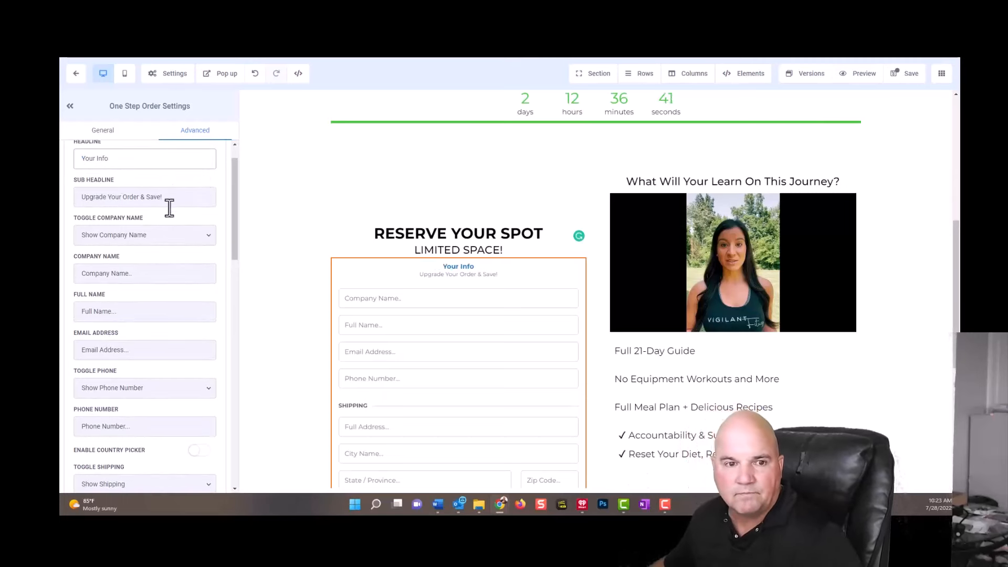
{"action": "left_click", "coordinate": [149, 237]}
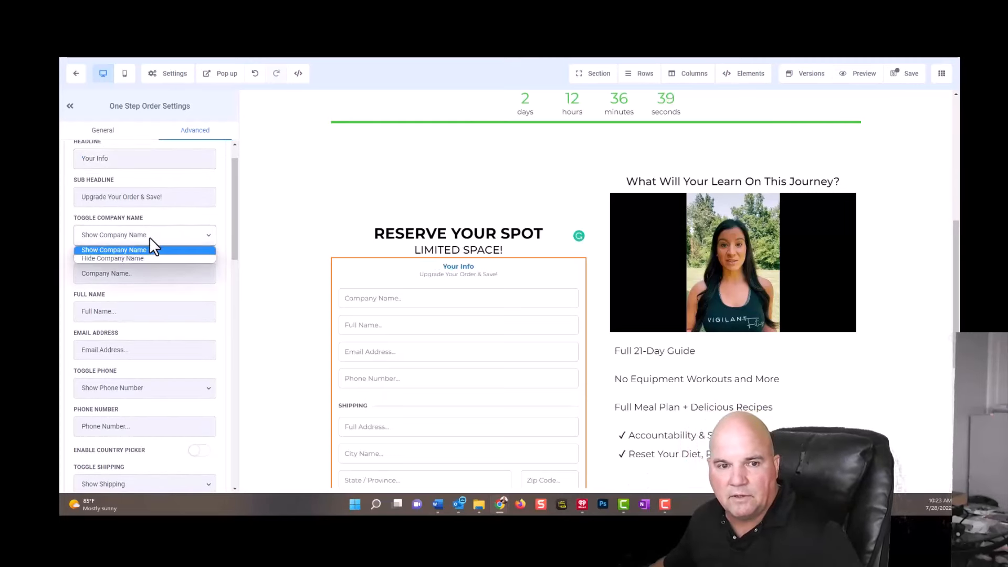
{"action": "left_click", "coordinate": [136, 258]}
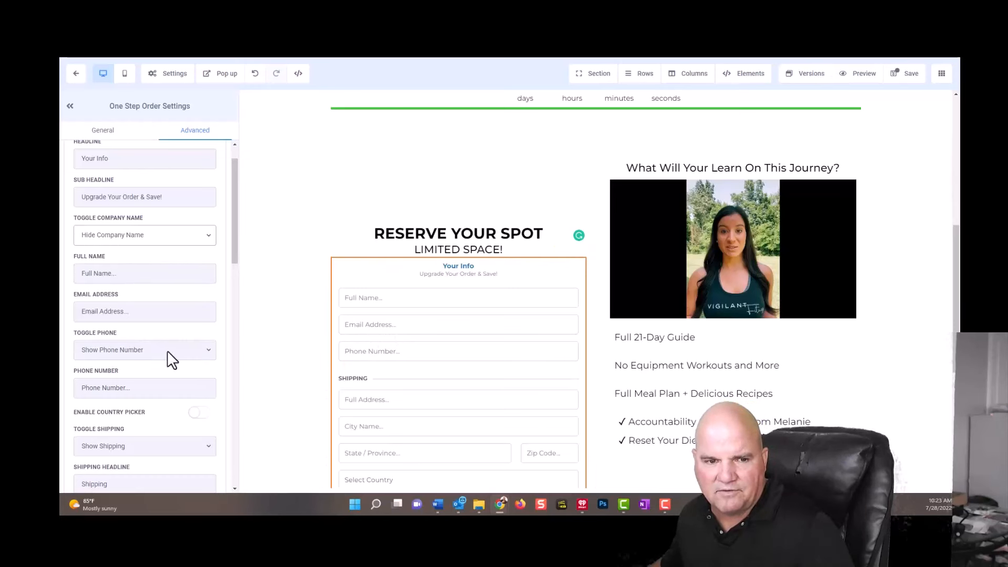
Hide the shipping section of the one-step order form while keeping the phone number field shown.
{"action": "scroll", "coordinate": [167, 351], "scroll_direction": "down", "scroll_amount": 5}
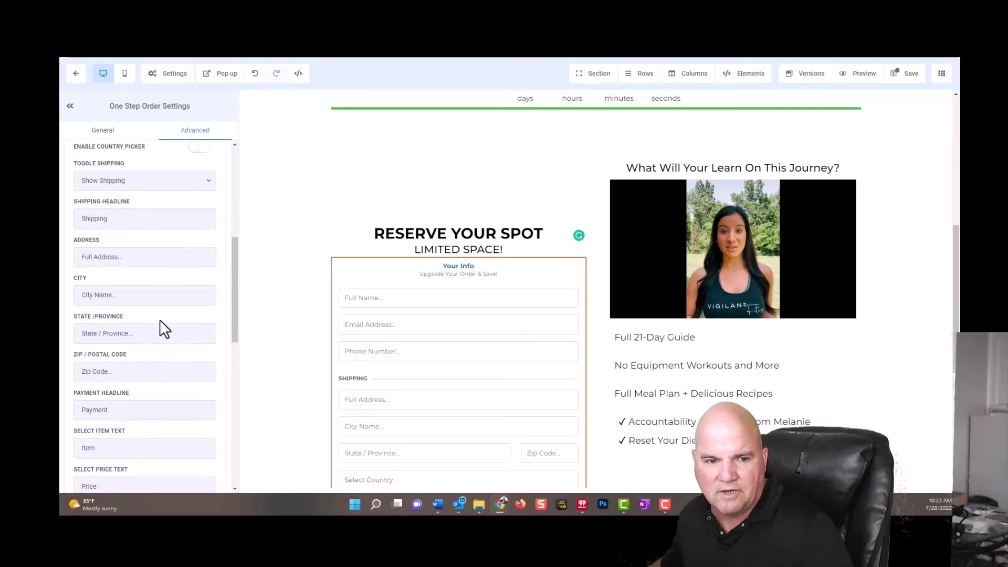
{"action": "scroll", "coordinate": [168, 339], "scroll_direction": "down", "scroll_amount": 5}
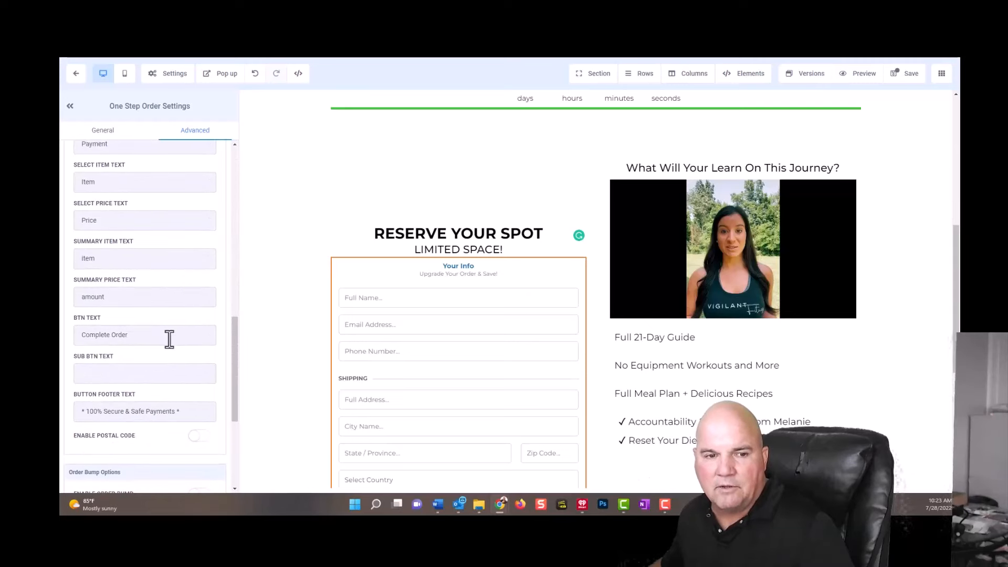
{"action": "scroll", "coordinate": [174, 342], "scroll_direction": "up", "scroll_amount": 5}
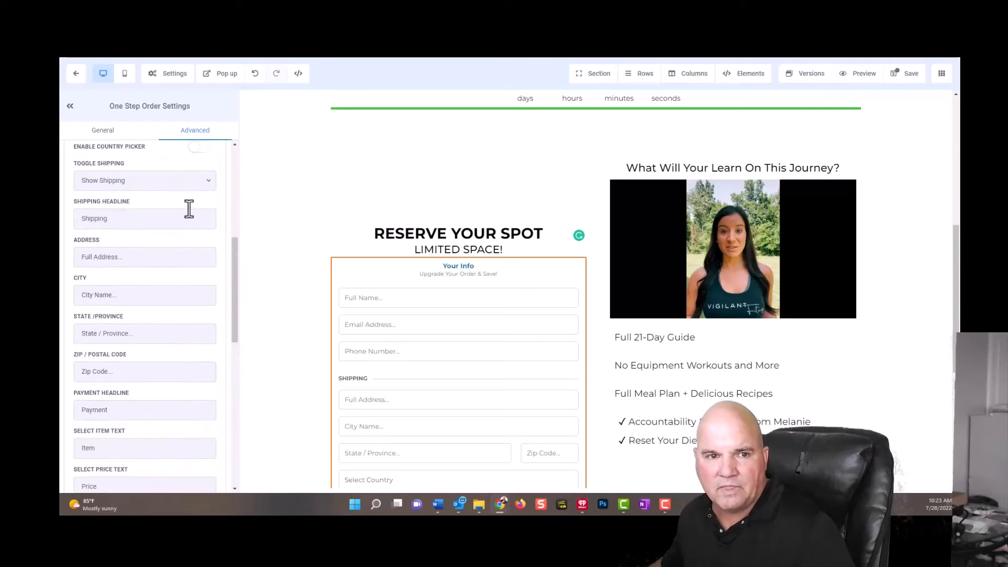
{"action": "scroll", "coordinate": [188, 209], "scroll_direction": "up", "scroll_amount": 5}
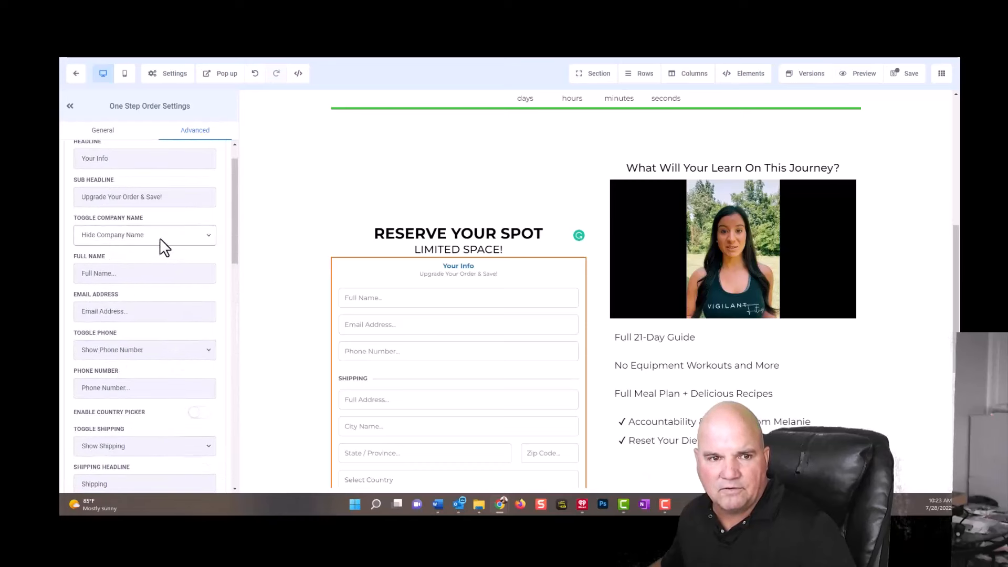
{"action": "left_click", "coordinate": [162, 350]}
{"action": "left_click", "coordinate": [162, 351]}
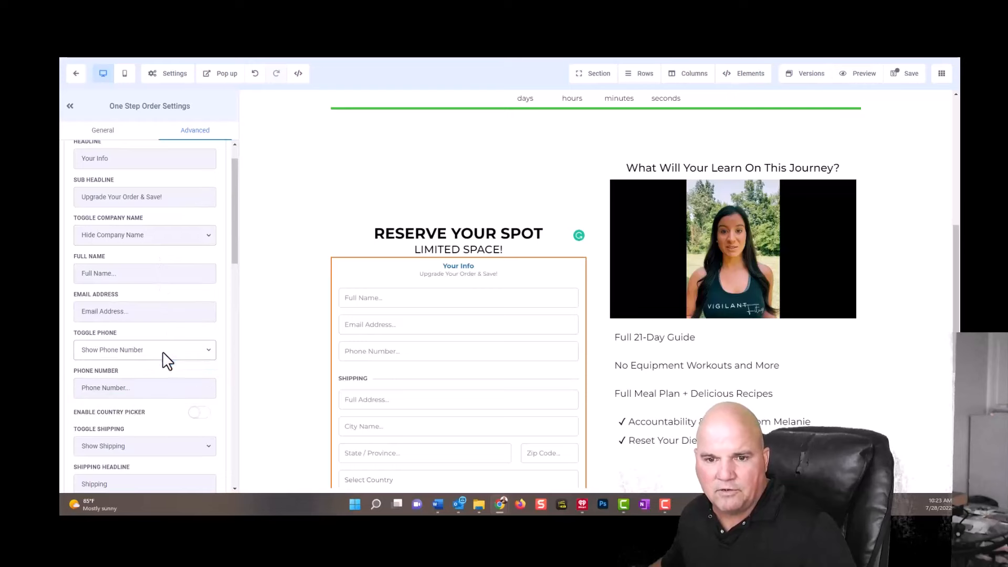
{"action": "scroll", "coordinate": [279, 361], "scroll_direction": "down", "scroll_amount": 5}
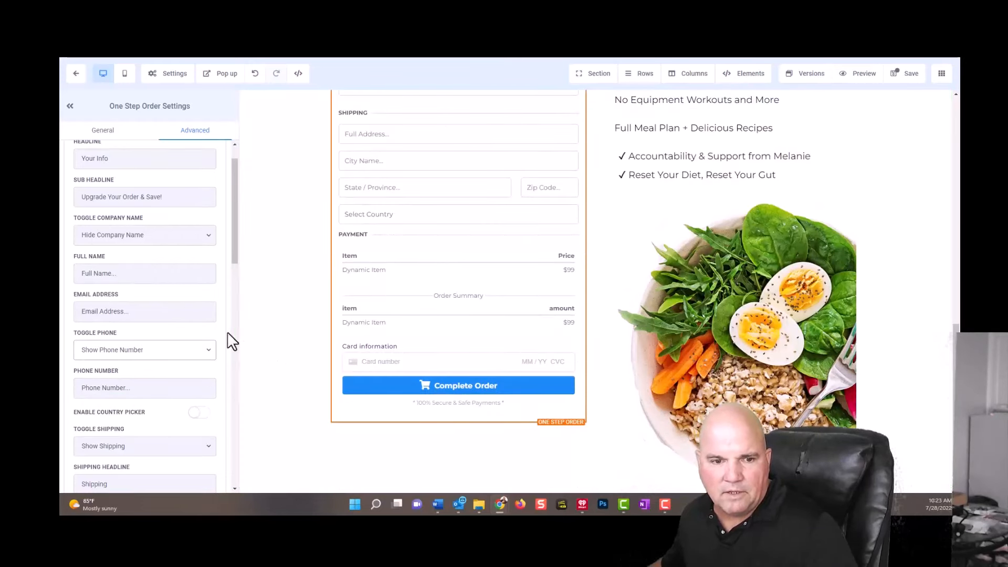
{"action": "left_click", "coordinate": [159, 449]}
{"action": "left_click", "coordinate": [118, 469]}
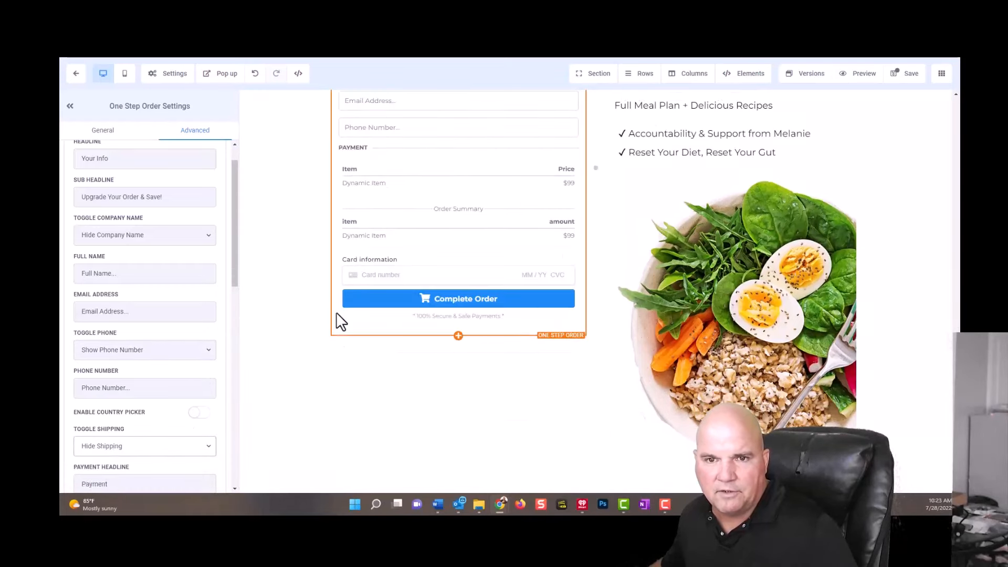
Change the color of the order form's "Complete Order" button to green.
{"action": "scroll", "coordinate": [304, 376], "scroll_direction": "down", "scroll_amount": 5}
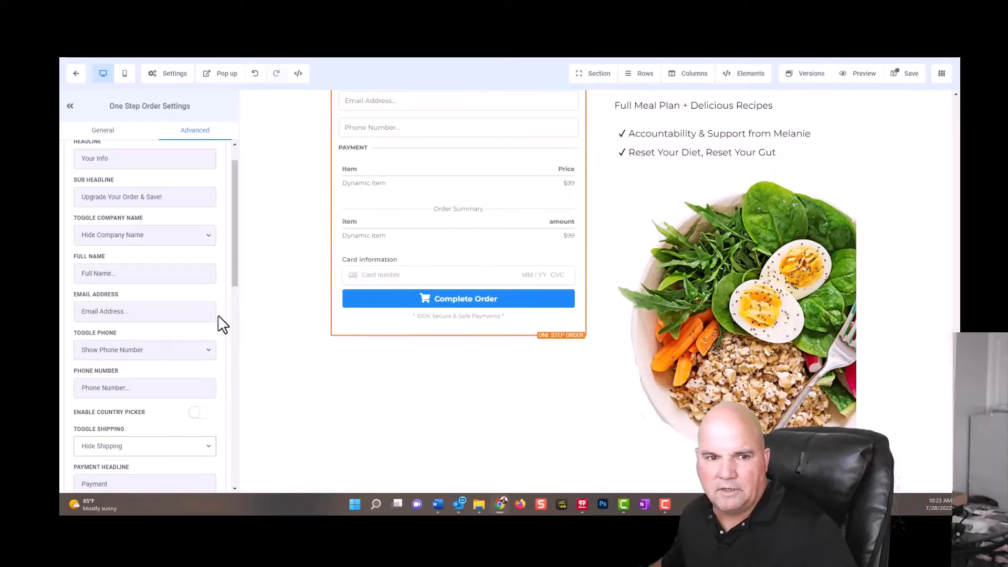
{"action": "left_click", "coordinate": [100, 132]}
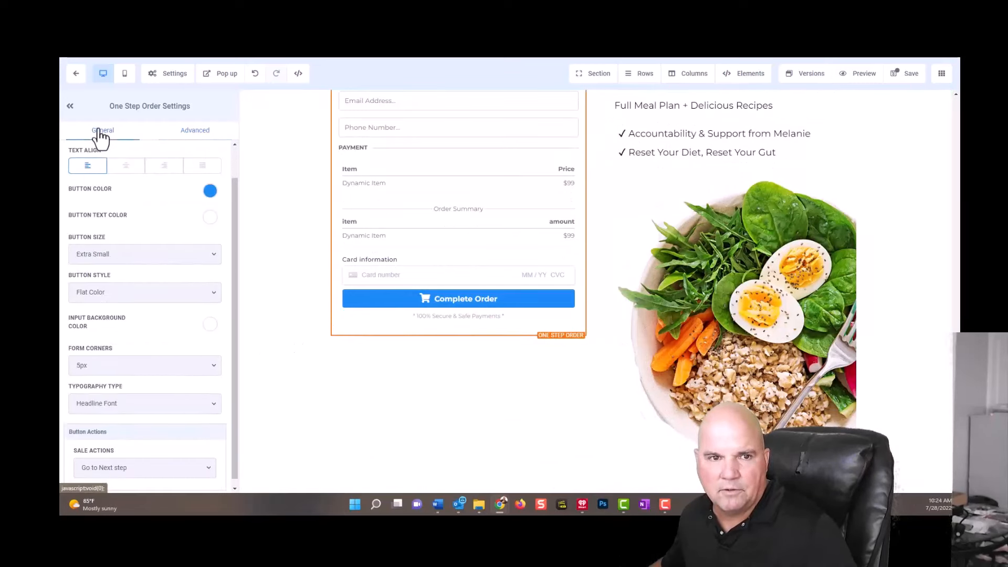
{"action": "left_click", "coordinate": [211, 191]}
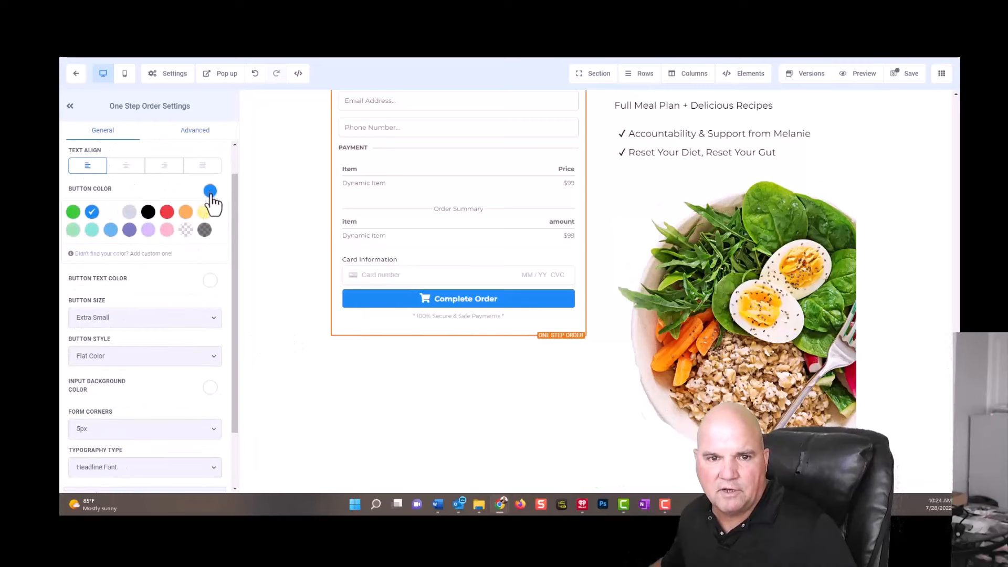
{"action": "left_click", "coordinate": [73, 212]}
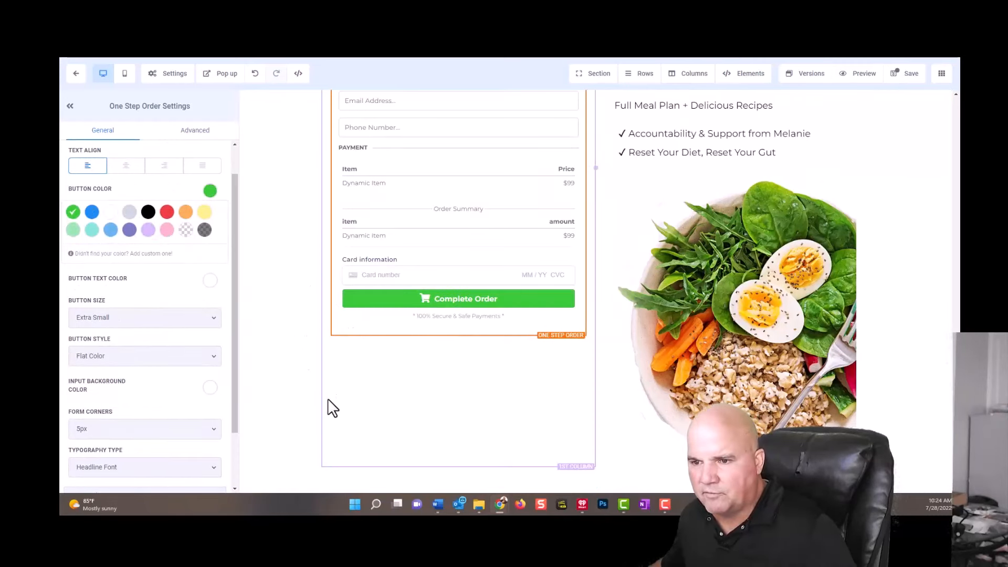
Resize the salad image beneath the bullet list to a width of 300 px.
{"action": "left_click", "coordinate": [824, 263]}
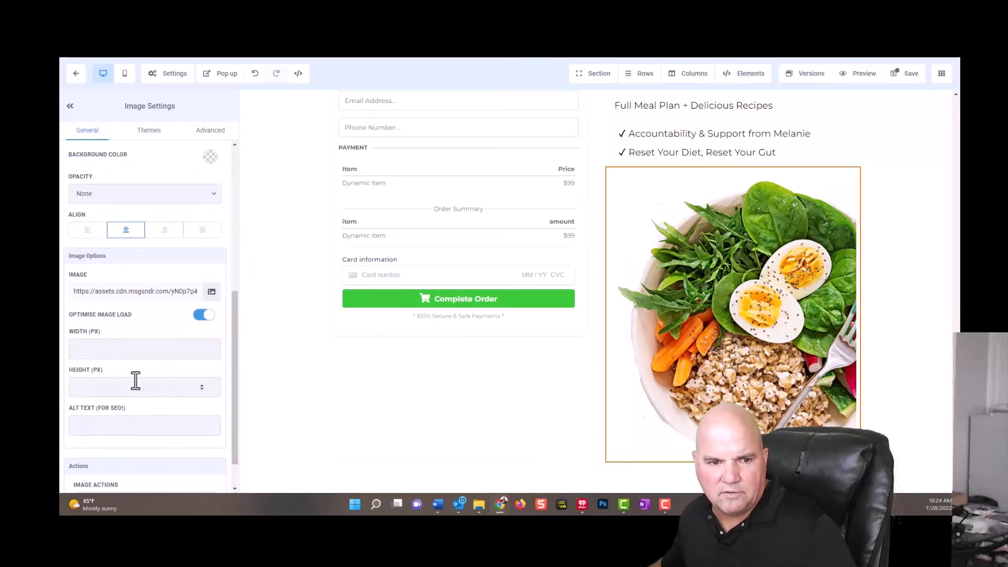
{"action": "left_click", "coordinate": [102, 349]}
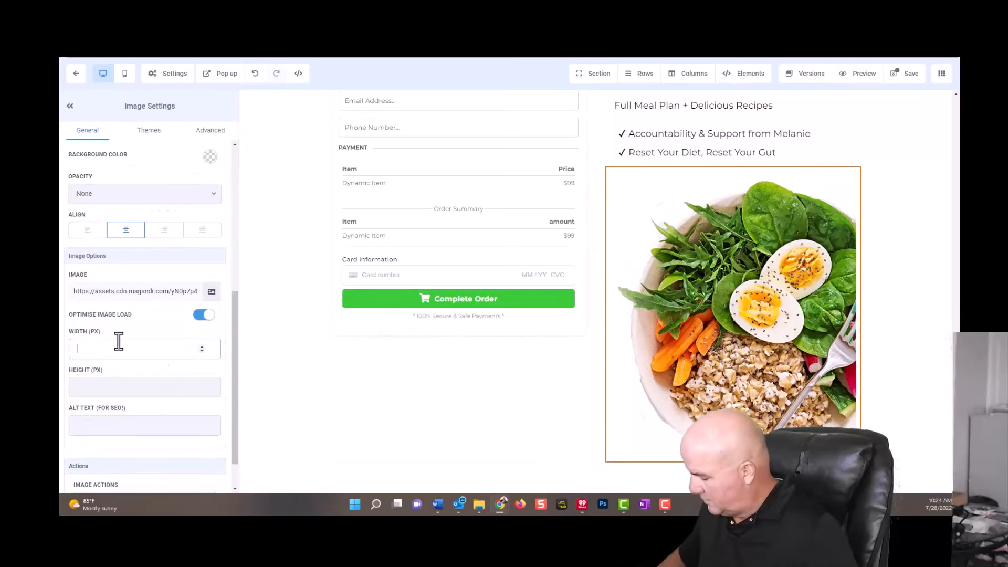
{"action": "type", "text": "400"}
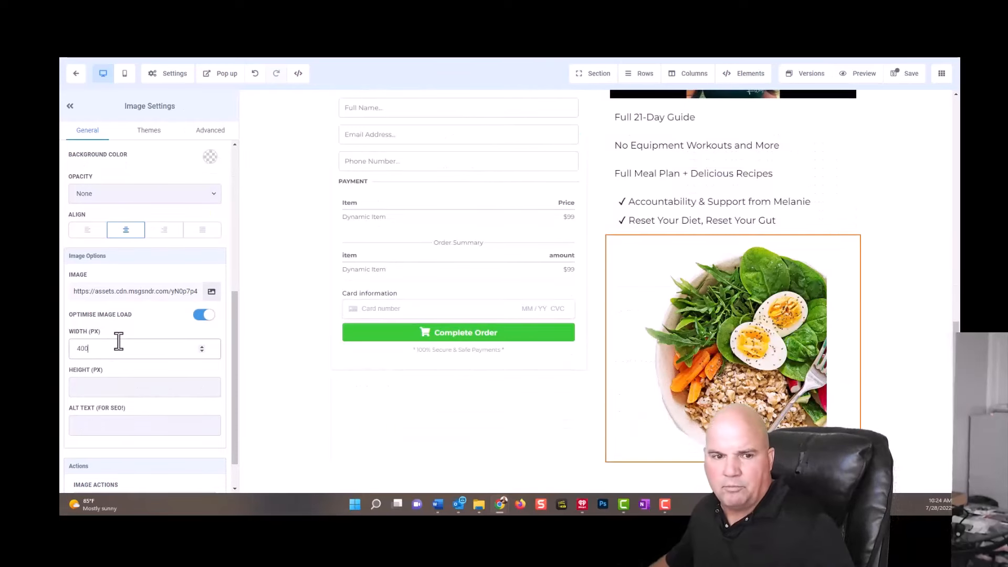
{"action": "left_click_drag", "start_coordinate": [95, 352], "coordinate": [61, 360]}
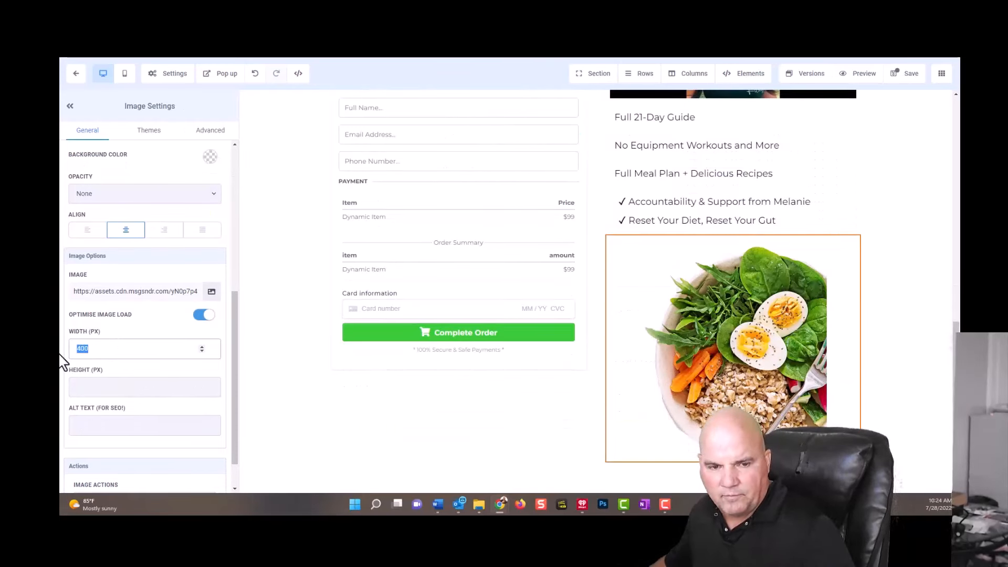
{"action": "type", "text": "300"}
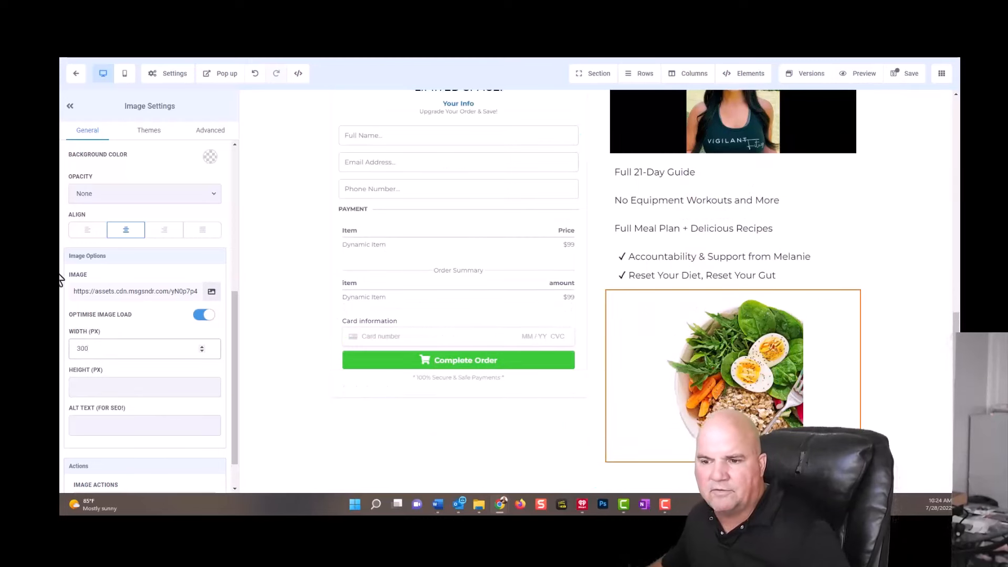
Examine the general and advanced settings of the order form's section and look over the page layout up to the header.
{"action": "left_click", "coordinate": [304, 420]}
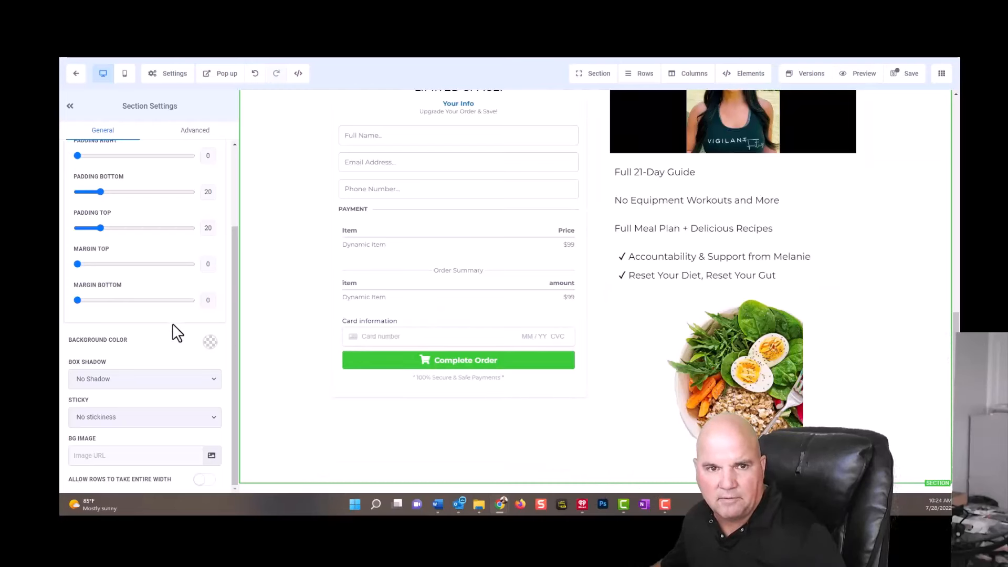
{"action": "scroll", "coordinate": [185, 399], "scroll_direction": "up", "scroll_amount": 3}
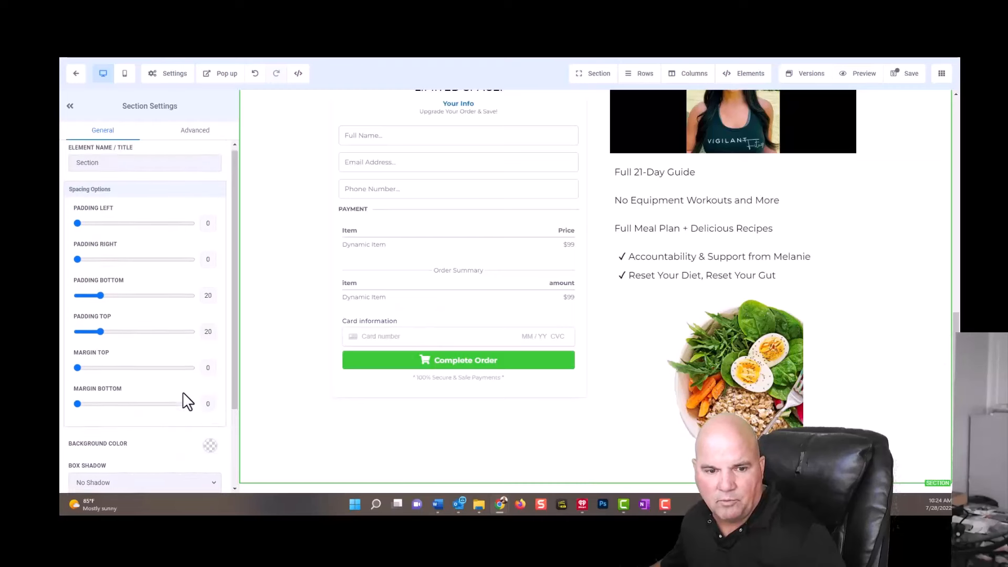
{"action": "left_click", "coordinate": [197, 140]}
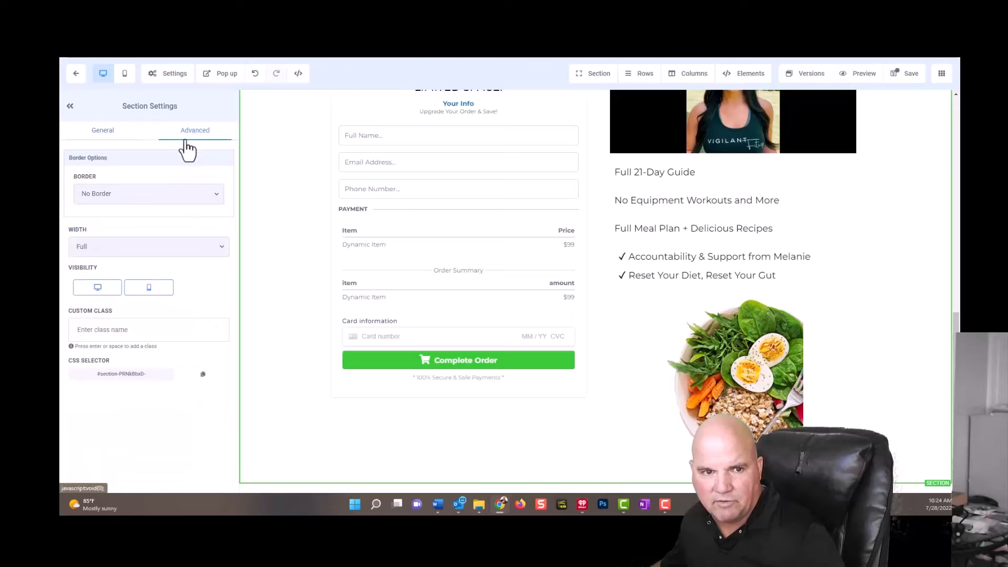
{"action": "left_click", "coordinate": [105, 135]}
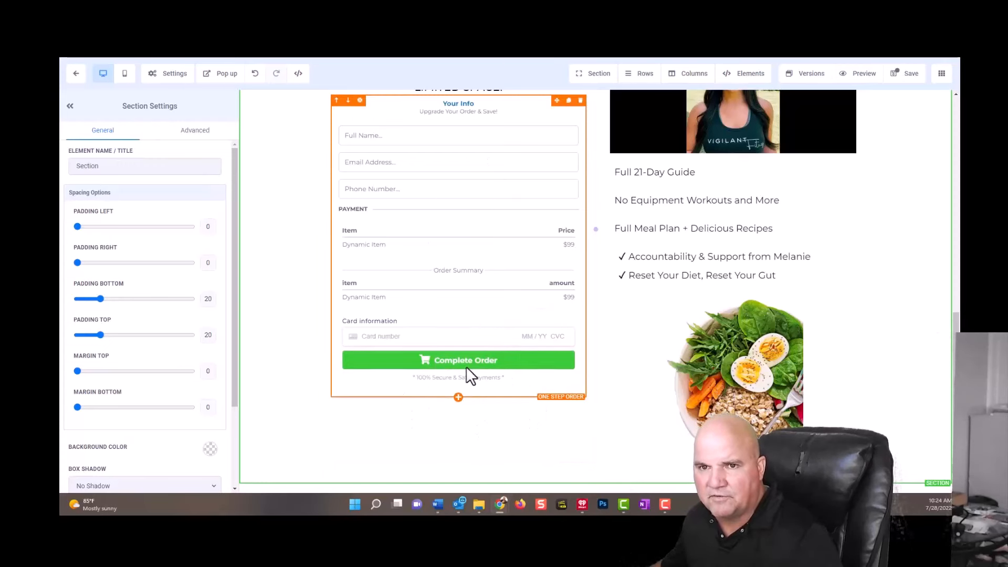
{"action": "scroll", "coordinate": [497, 284], "scroll_direction": "up", "scroll_amount": 5}
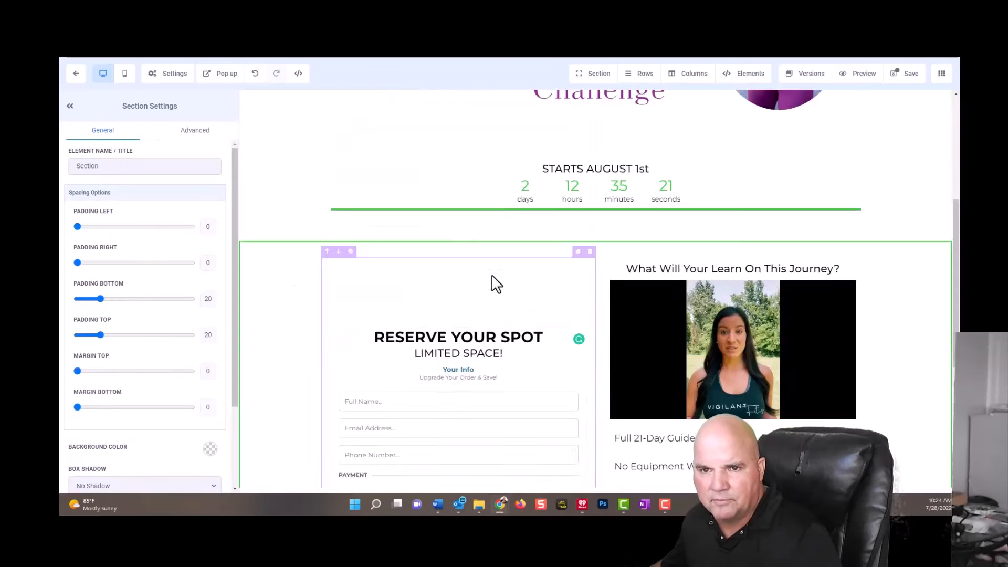
{"action": "scroll", "coordinate": [485, 330], "scroll_direction": "down", "scroll_amount": 5}
{"action": "scroll", "coordinate": [487, 337], "scroll_direction": "up", "scroll_amount": 10}
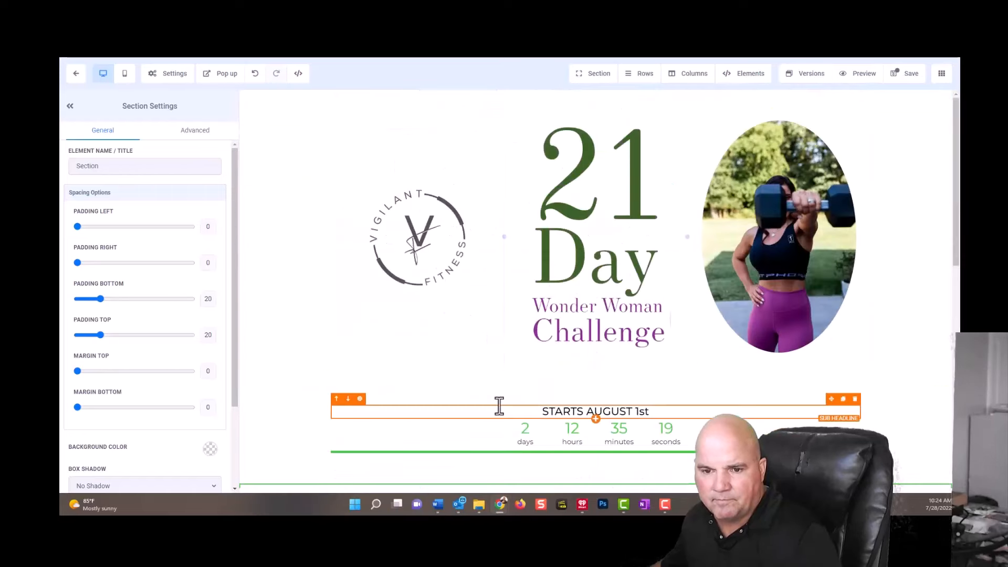
Set the order form column's top padding to 0 and bottom padding to 98, and save the page.
{"action": "scroll", "coordinate": [500, 405], "scroll_direction": "down", "scroll_amount": 5}
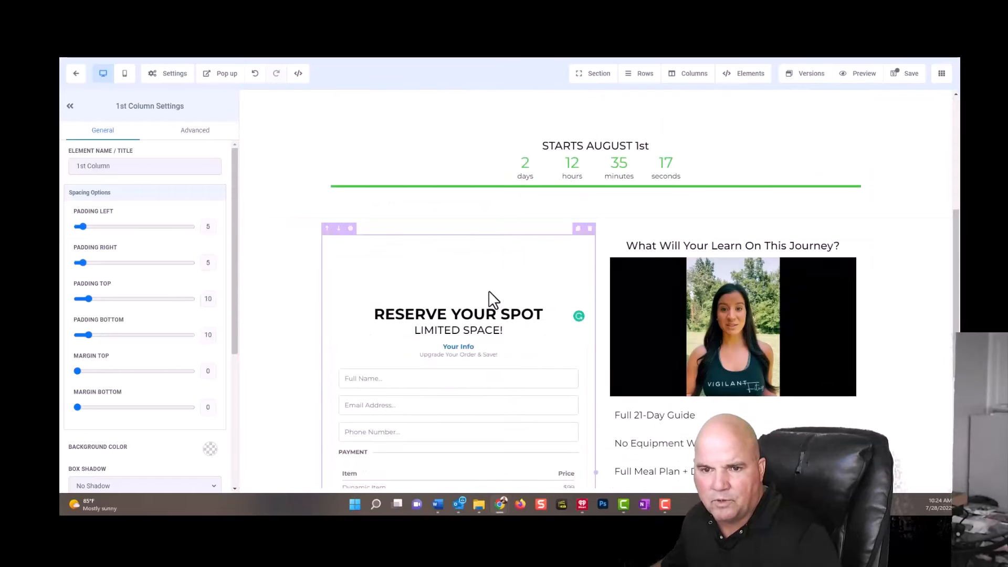
{"action": "left_click", "coordinate": [459, 315]}
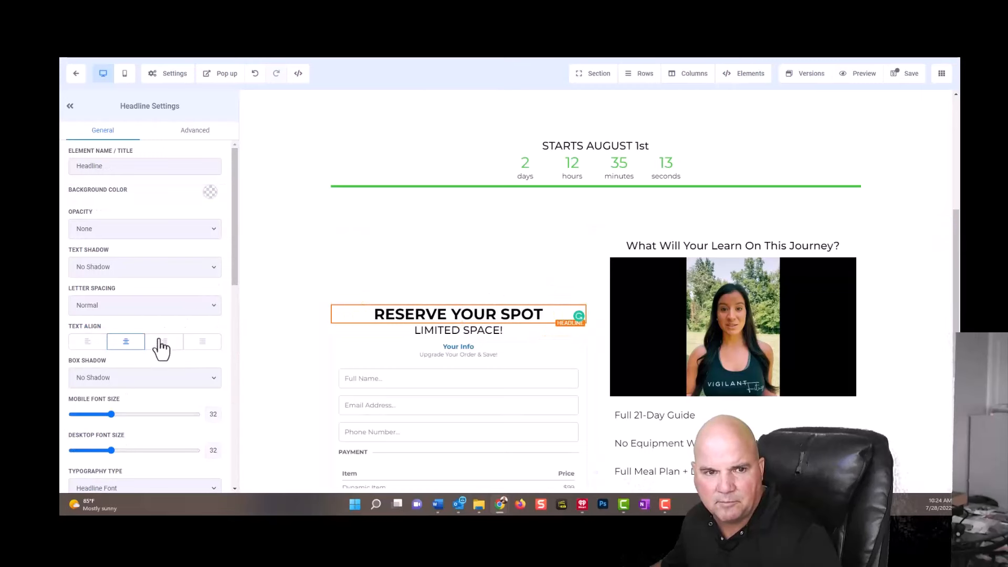
{"action": "scroll", "coordinate": [173, 278], "scroll_direction": "down", "scroll_amount": 5}
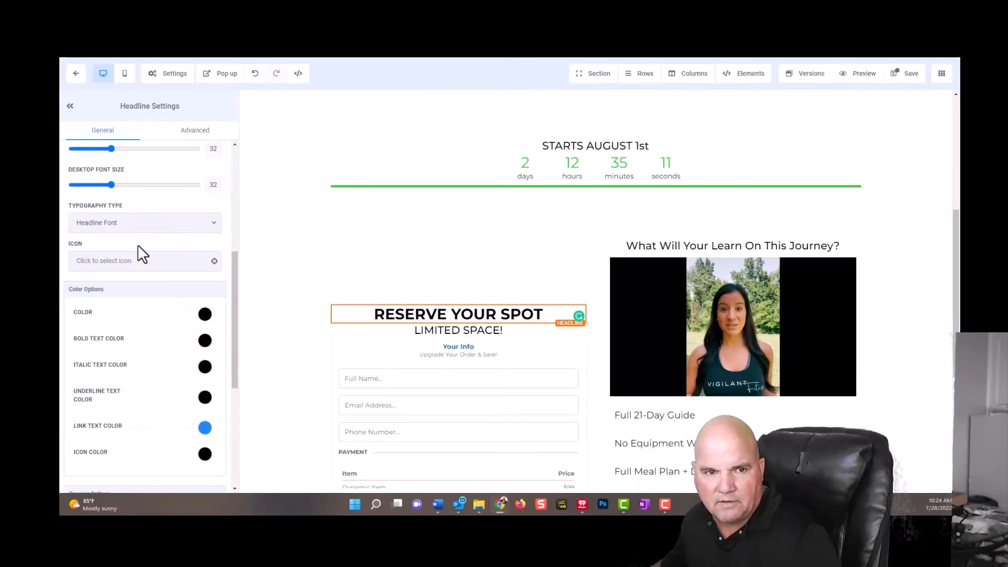
{"action": "left_click", "coordinate": [489, 284]}
{"action": "scroll", "coordinate": [131, 251], "scroll_direction": "up", "scroll_amount": 5}
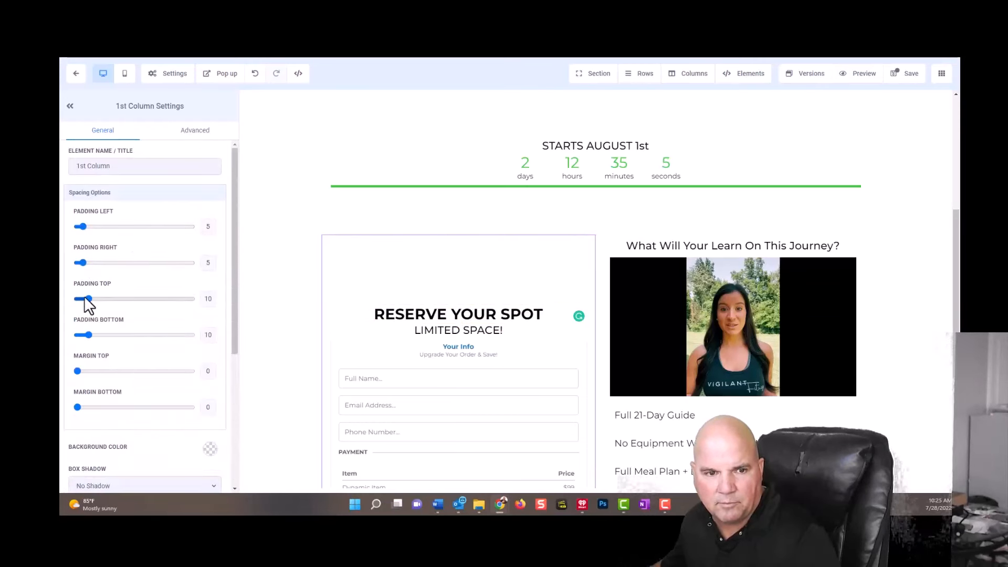
{"action": "left_click_drag", "start_coordinate": [89, 299], "coordinate": [71, 301]}
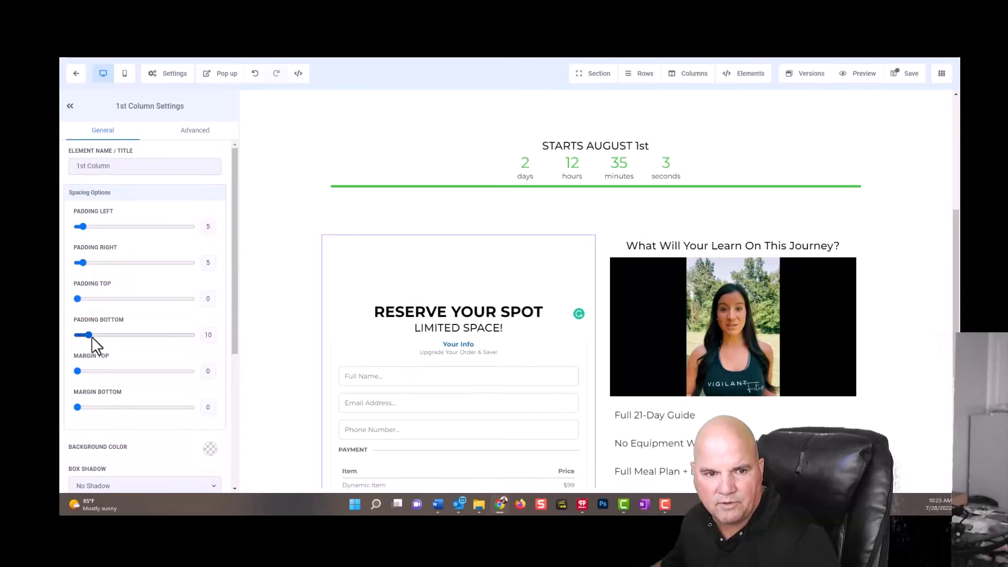
{"action": "left_click_drag", "start_coordinate": [90, 335], "coordinate": [188, 347]}
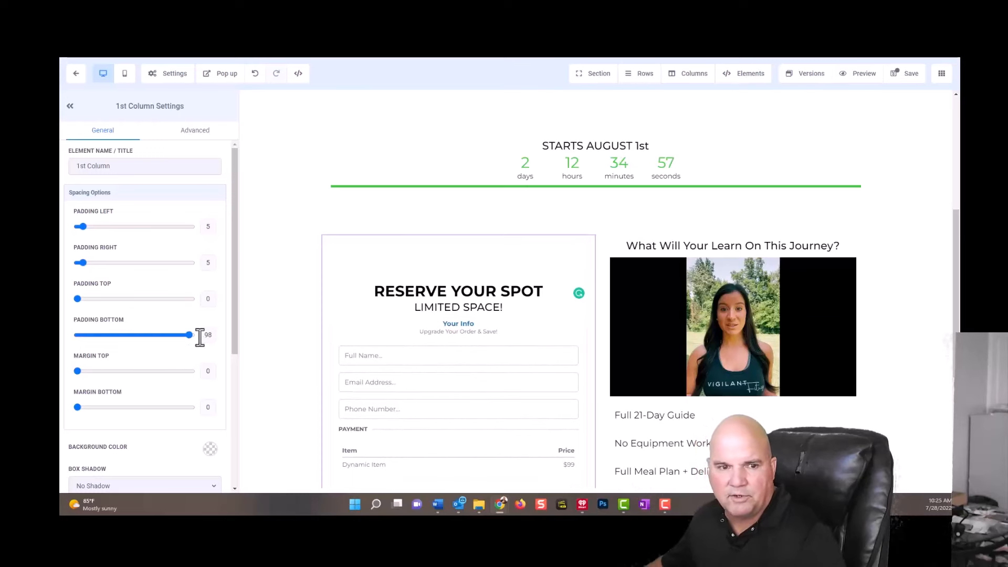
{"action": "left_click", "coordinate": [904, 76]}
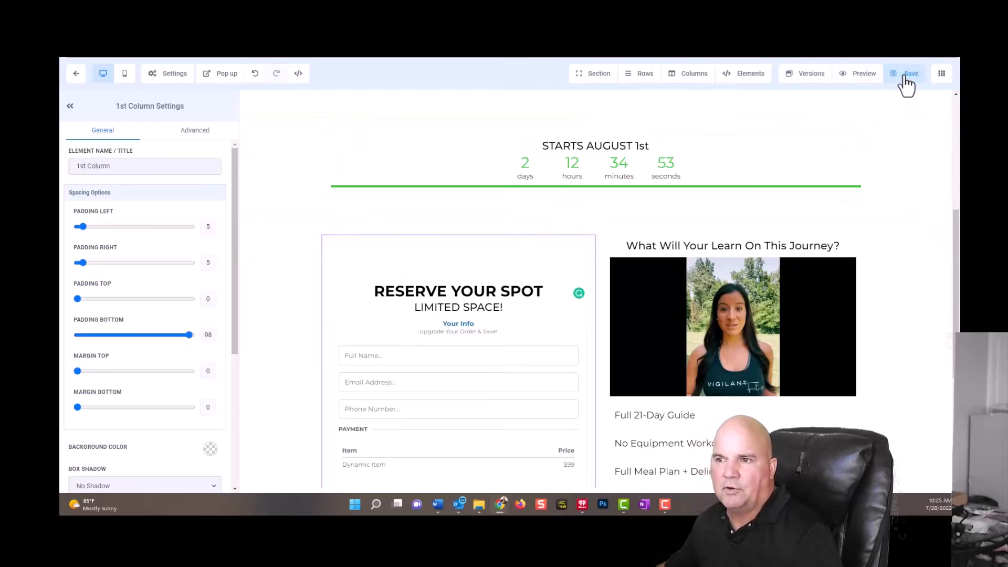
Examine the page's mobile layout from the countdown and order form down to the salad image, and return to the desktop layout.
{"action": "left_click", "coordinate": [124, 74]}
{"action": "scroll", "coordinate": [664, 299], "scroll_direction": "down", "scroll_amount": 10}
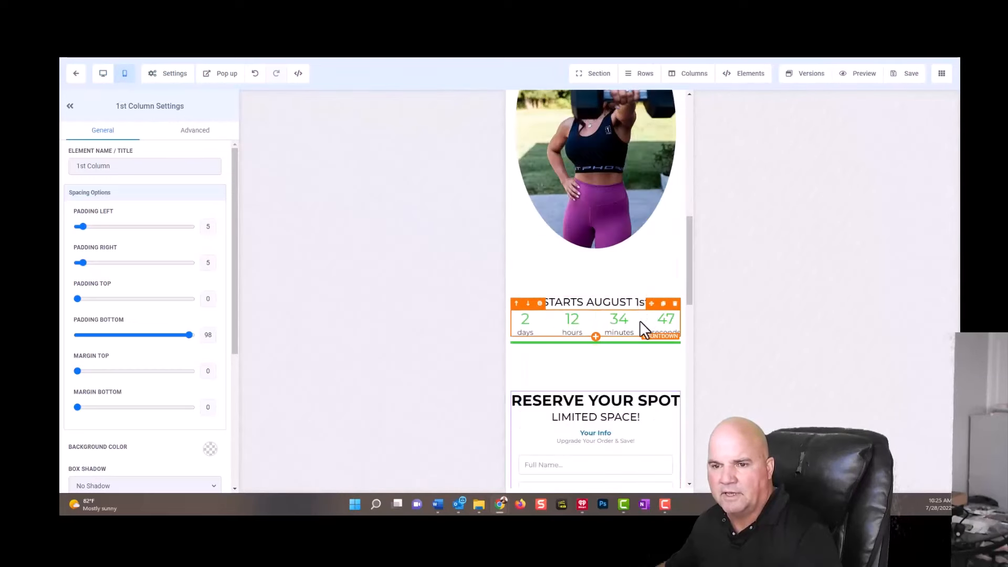
{"action": "scroll", "coordinate": [642, 355], "scroll_direction": "down", "scroll_amount": 6}
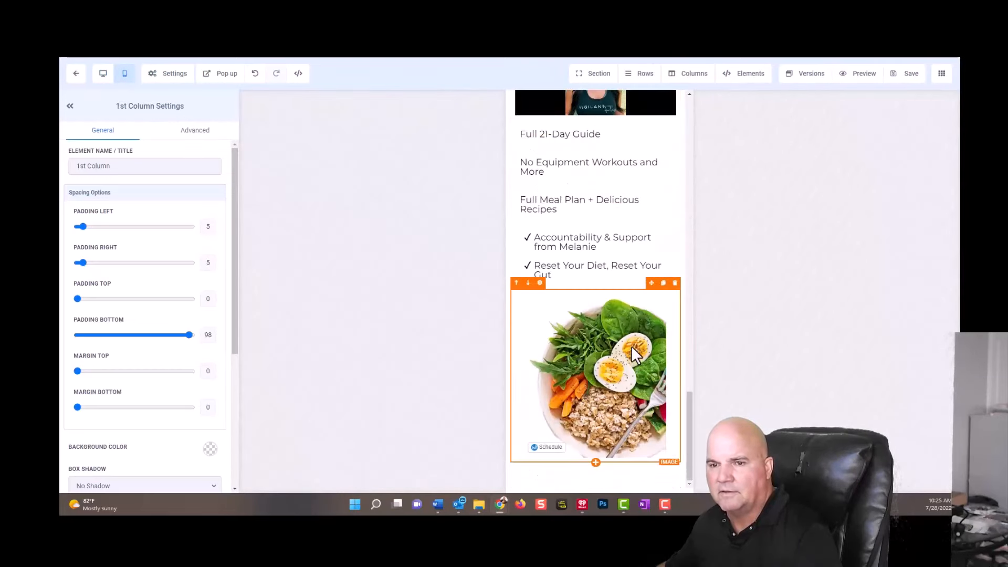
{"action": "scroll", "coordinate": [641, 352], "scroll_direction": "up", "scroll_amount": 15}
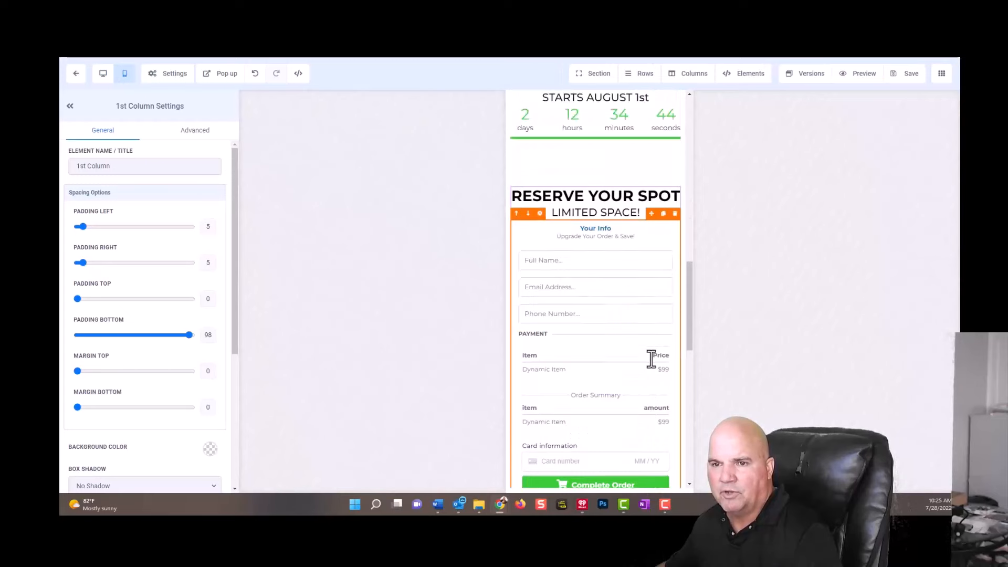
{"action": "scroll", "coordinate": [650, 358], "scroll_direction": "down", "scroll_amount": 5}
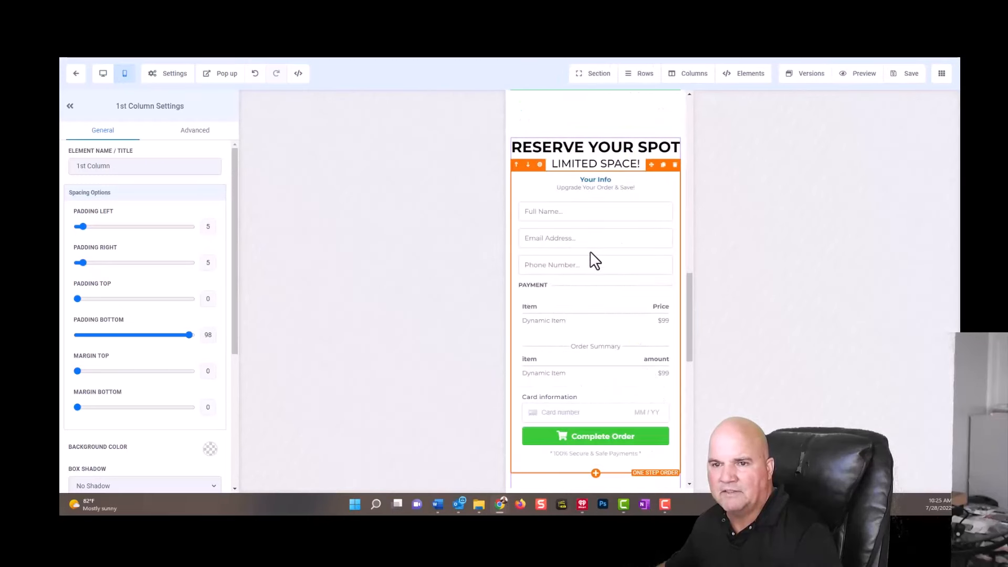
{"action": "left_click", "coordinate": [104, 74]}
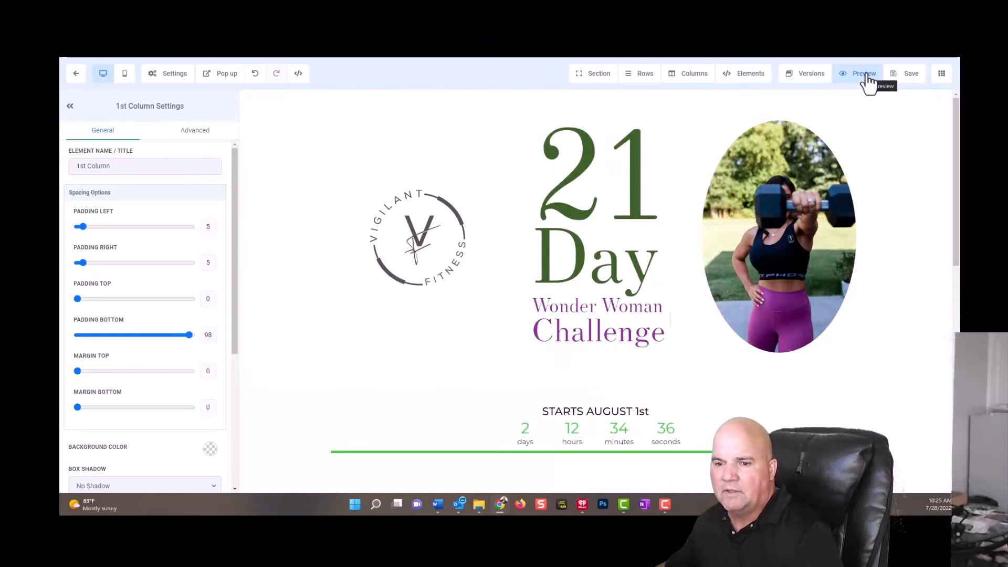
Preview the page, look over it from the header to the salad image, and return to the editor.
{"action": "left_click", "coordinate": [866, 75]}
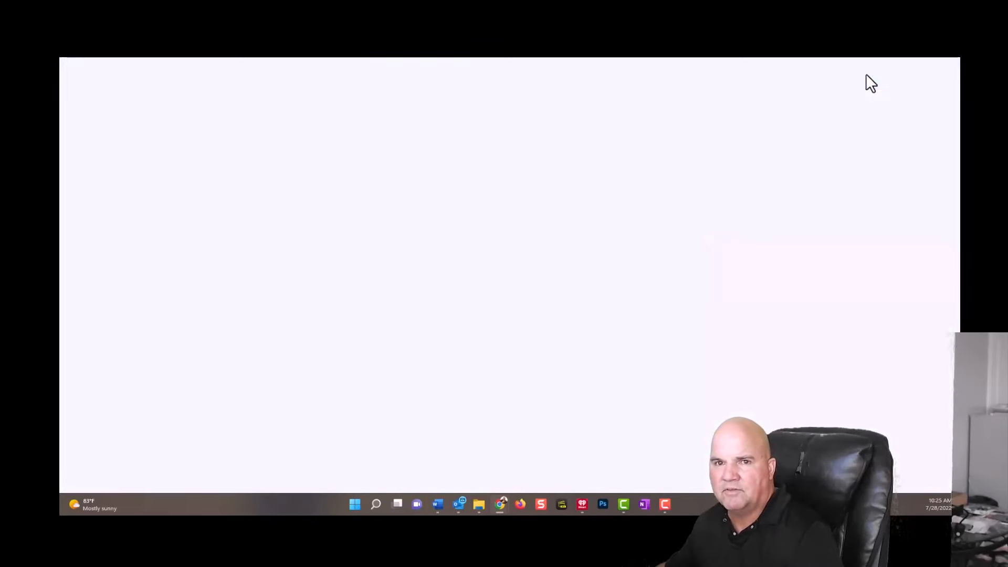
{"action": "scroll", "coordinate": [872, 323], "scroll_direction": "down", "scroll_amount": 10}
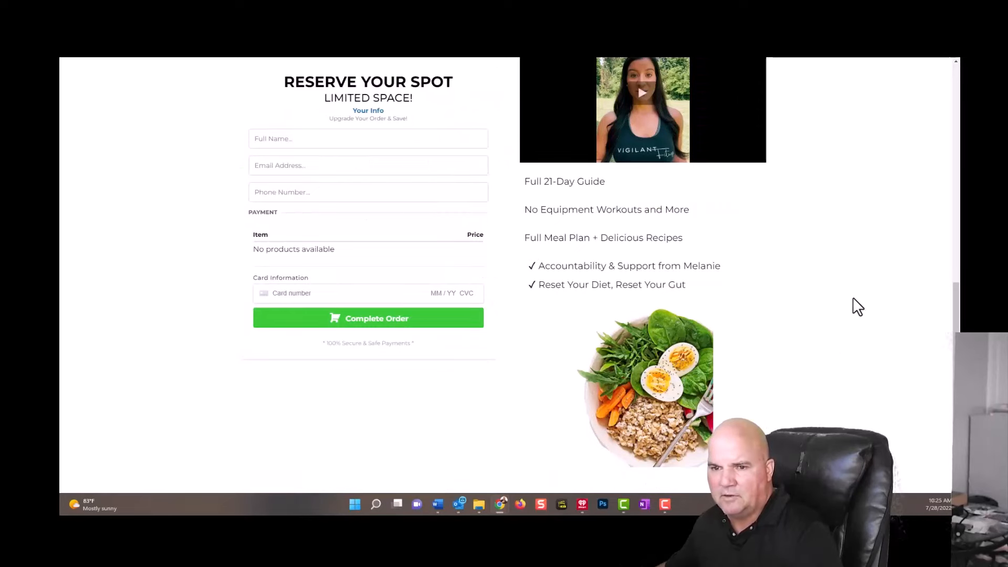
{"action": "scroll", "coordinate": [858, 308], "scroll_direction": "up", "scroll_amount": 10}
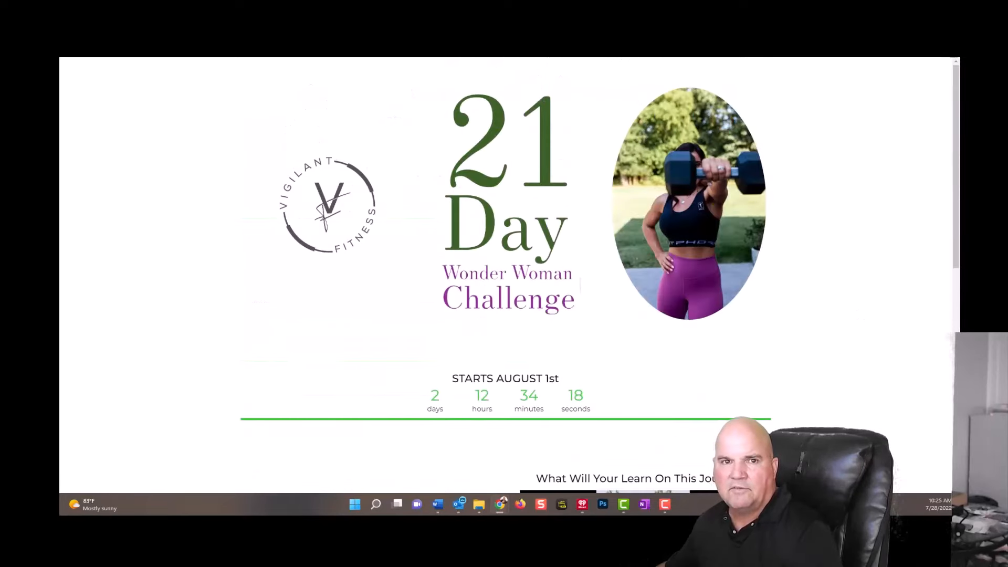
{"action": "left_click", "coordinate": [179, 18]}
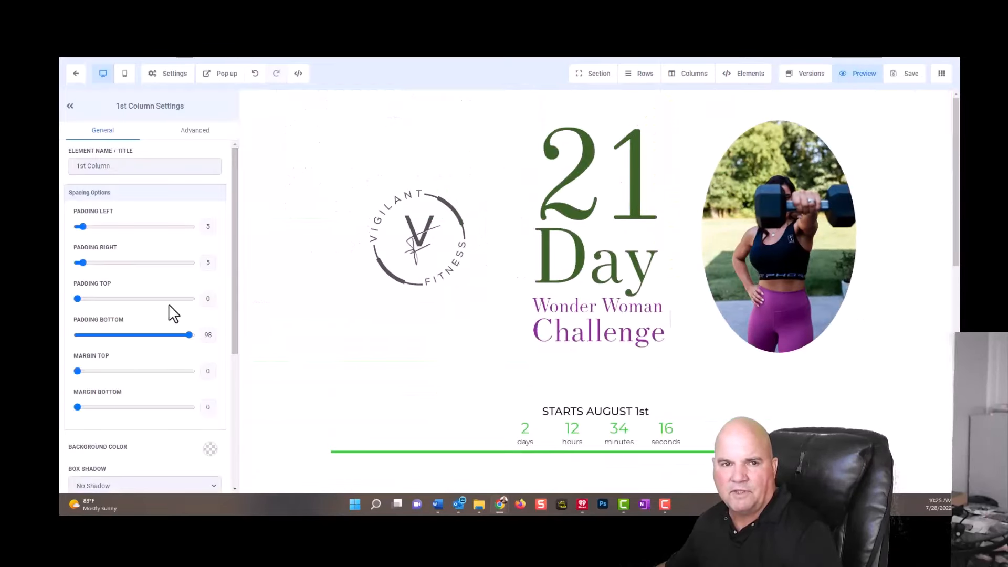
Add a full-width section below the order form section and insert a one-column row in it.
{"action": "scroll", "coordinate": [486, 342], "scroll_direction": "down", "scroll_amount": 10}
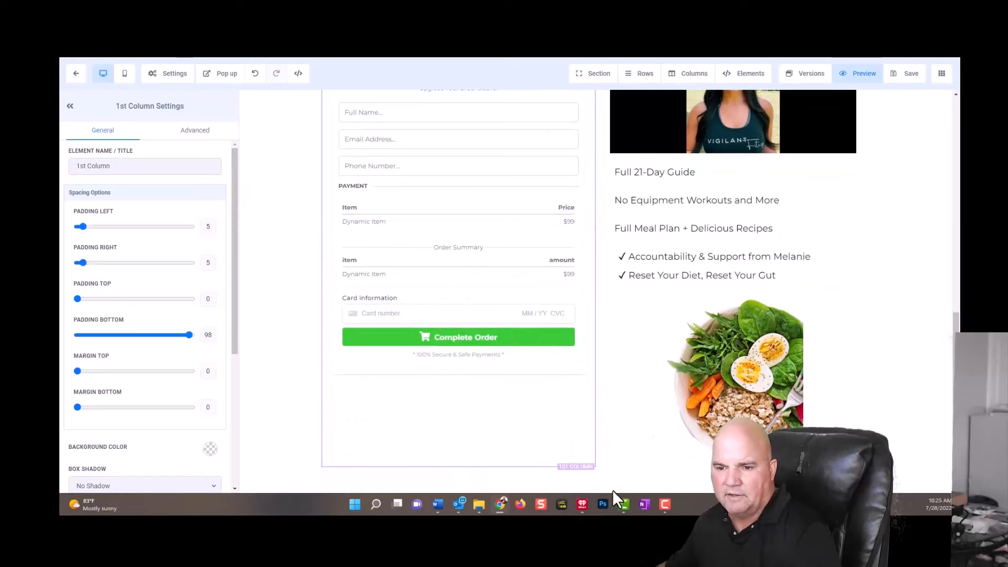
{"action": "left_click", "coordinate": [595, 483]}
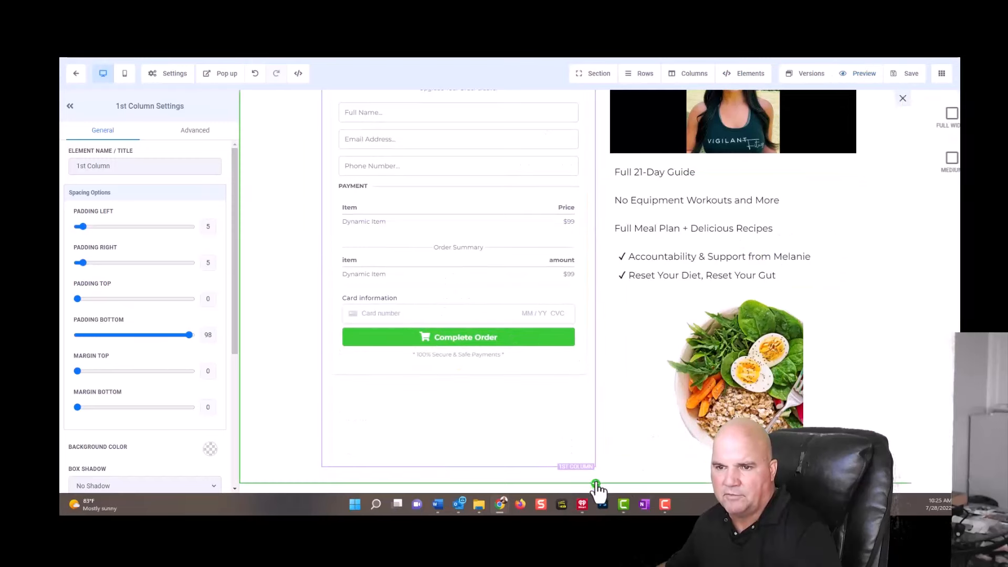
{"action": "left_click", "coordinate": [788, 114]}
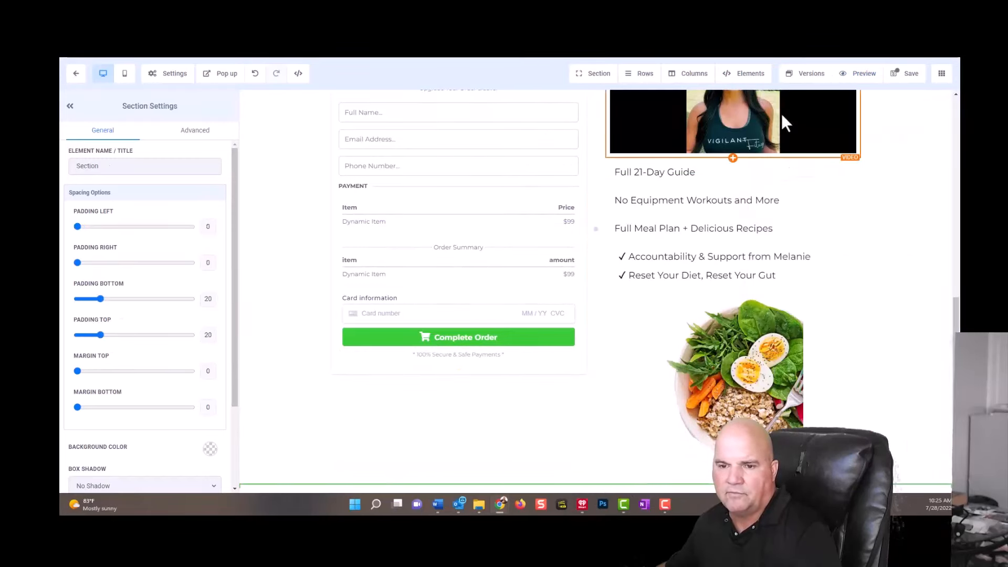
{"action": "scroll", "coordinate": [630, 315], "scroll_direction": "down", "scroll_amount": 1}
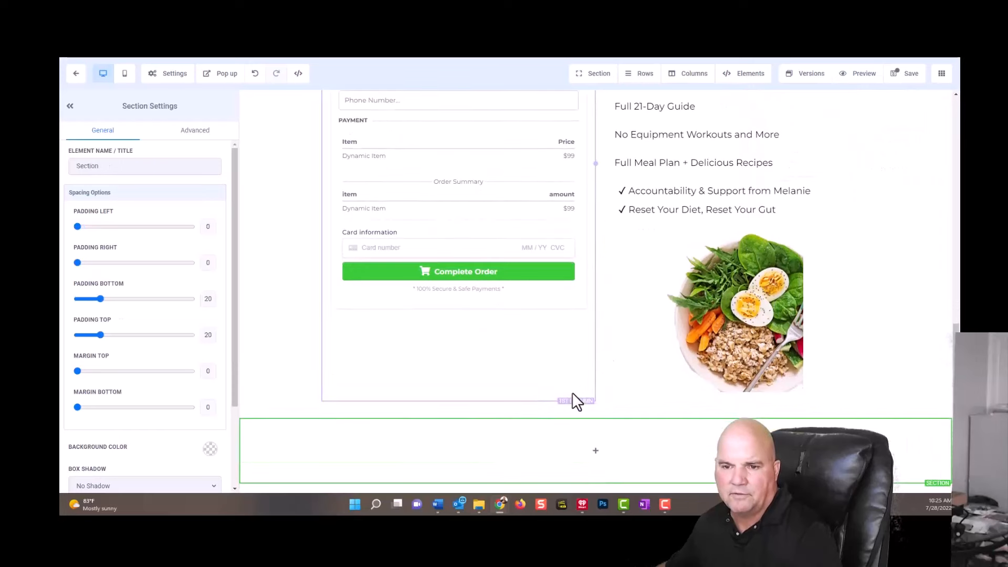
{"action": "left_click", "coordinate": [594, 452]}
{"action": "left_click", "coordinate": [838, 160]}
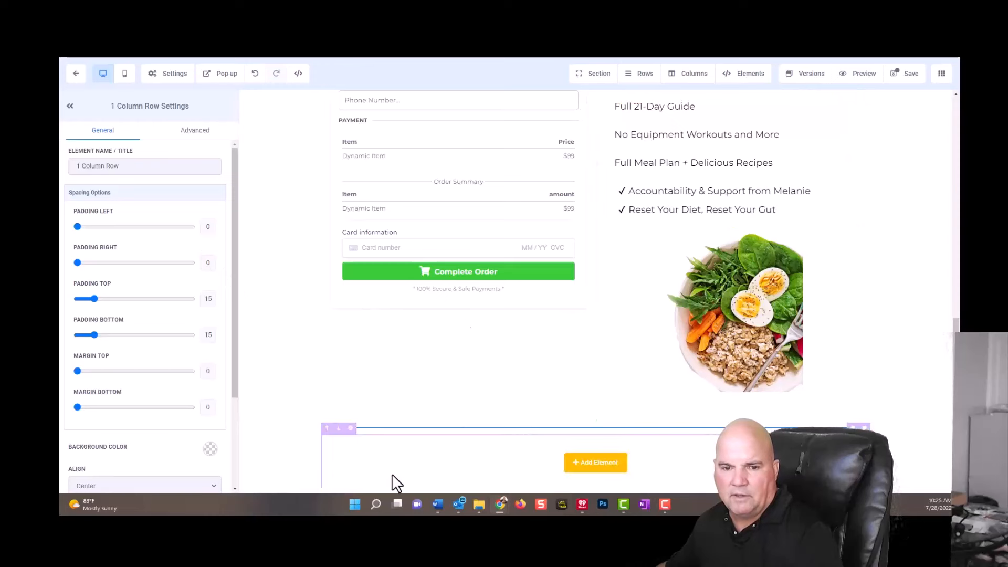
Set the new footer section's background color to green.
{"action": "left_click", "coordinate": [284, 478]}
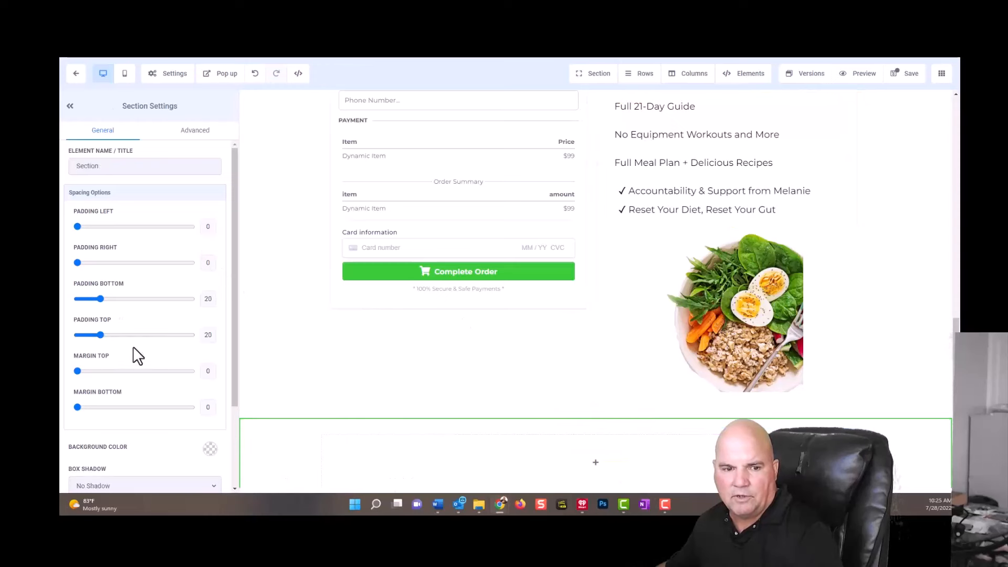
{"action": "left_click", "coordinate": [211, 449]}
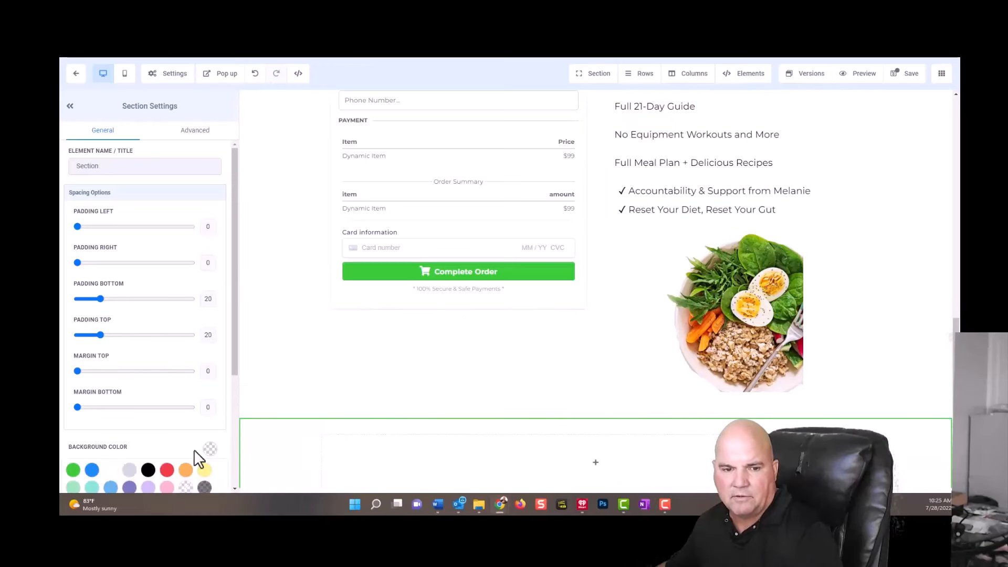
{"action": "left_click", "coordinate": [73, 470]}
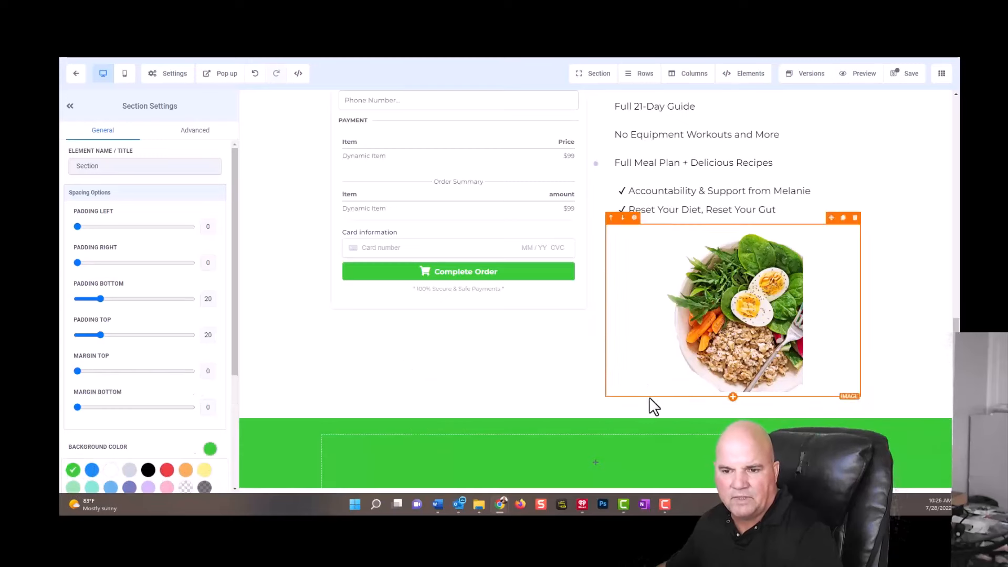
Add a paragraph to the green footer section and replace its placeholder text with "COPYRIGHT @ FITNESS 123".
{"action": "left_click", "coordinate": [598, 464]}
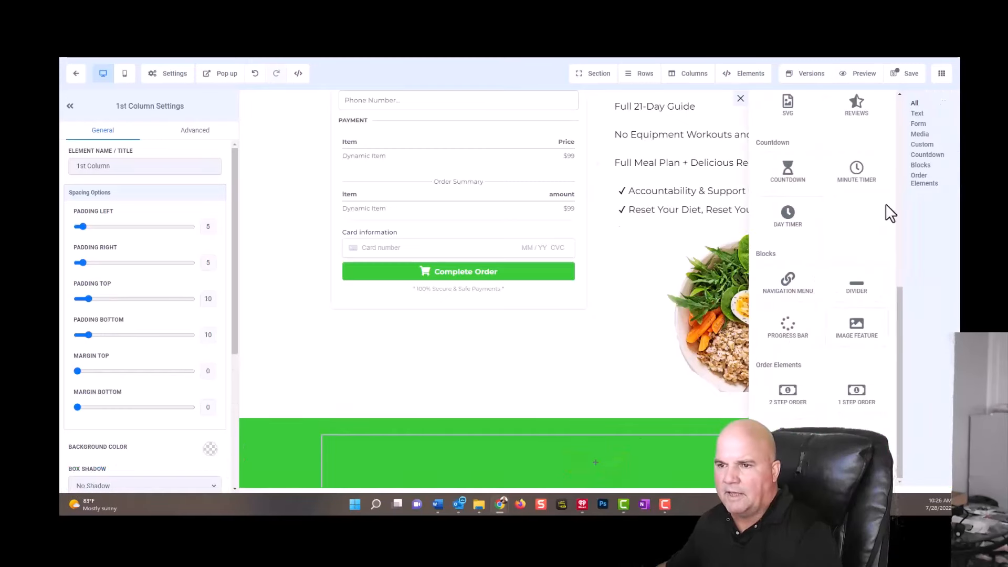
{"action": "scroll", "coordinate": [861, 218], "scroll_direction": "up", "scroll_amount": 8}
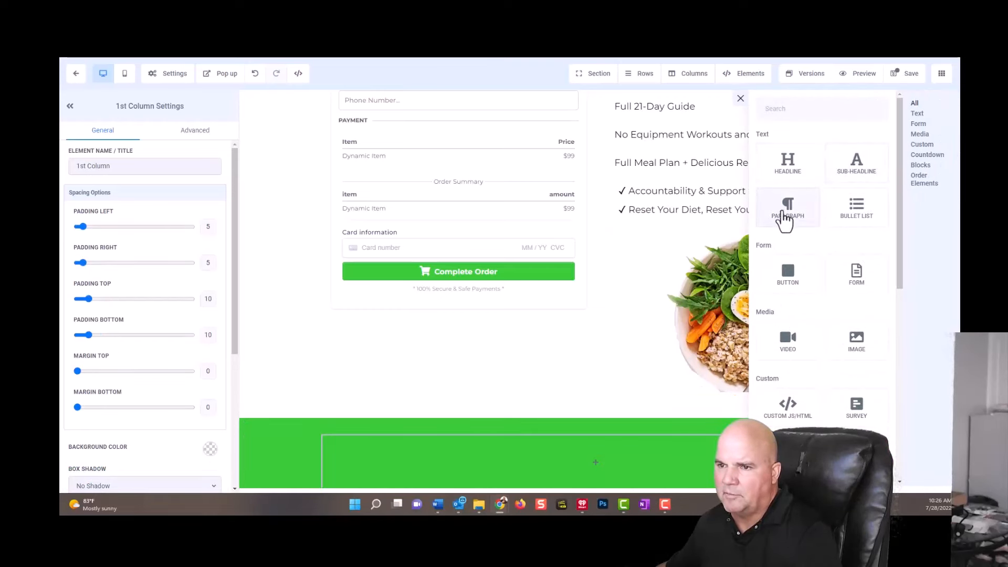
{"action": "left_click", "coordinate": [786, 208]}
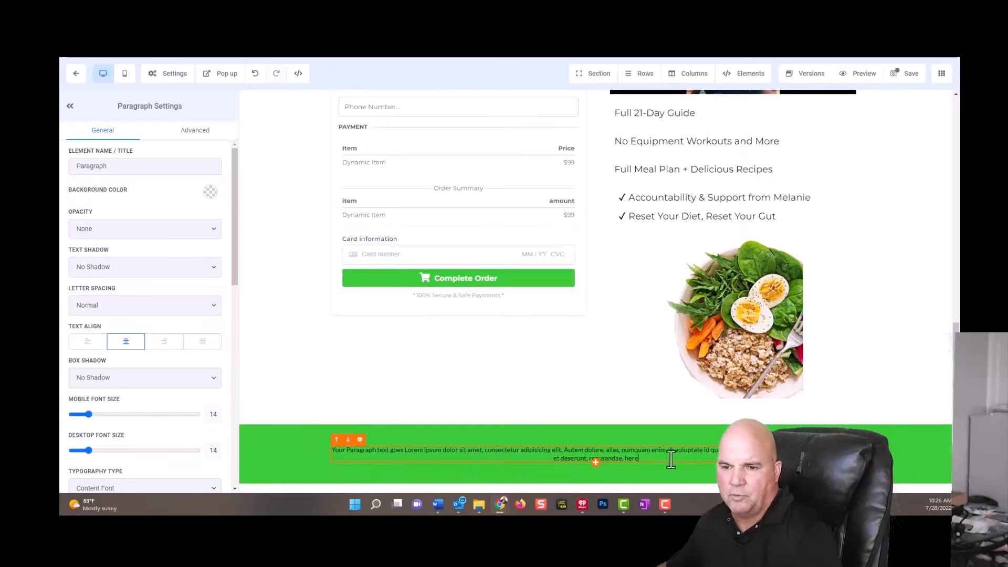
{"action": "left_click_drag", "start_coordinate": [659, 458], "coordinate": [336, 452]}
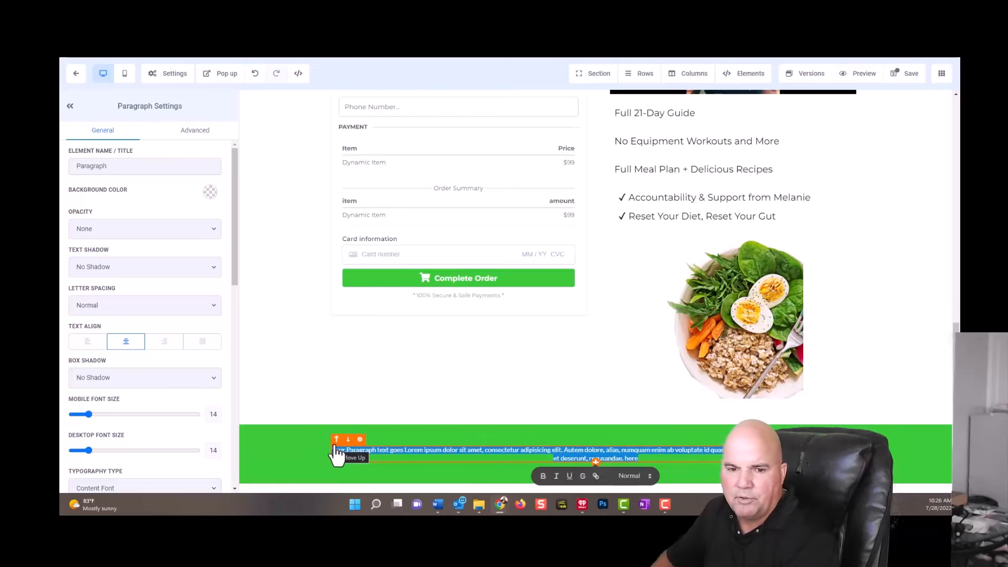
{"action": "key", "text": "BackSpace"}
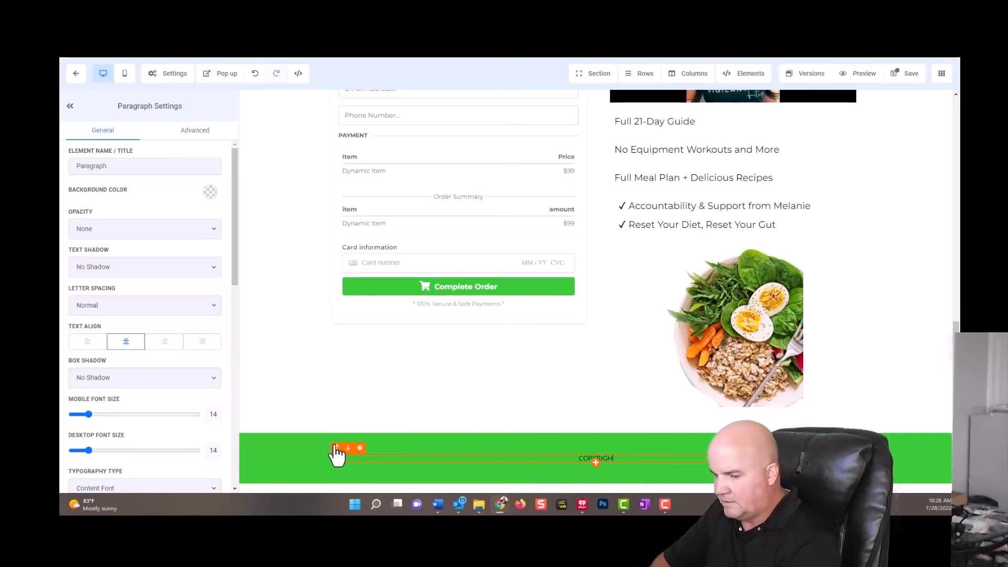
{"action": "type", "text": "COPYRIGHT"}
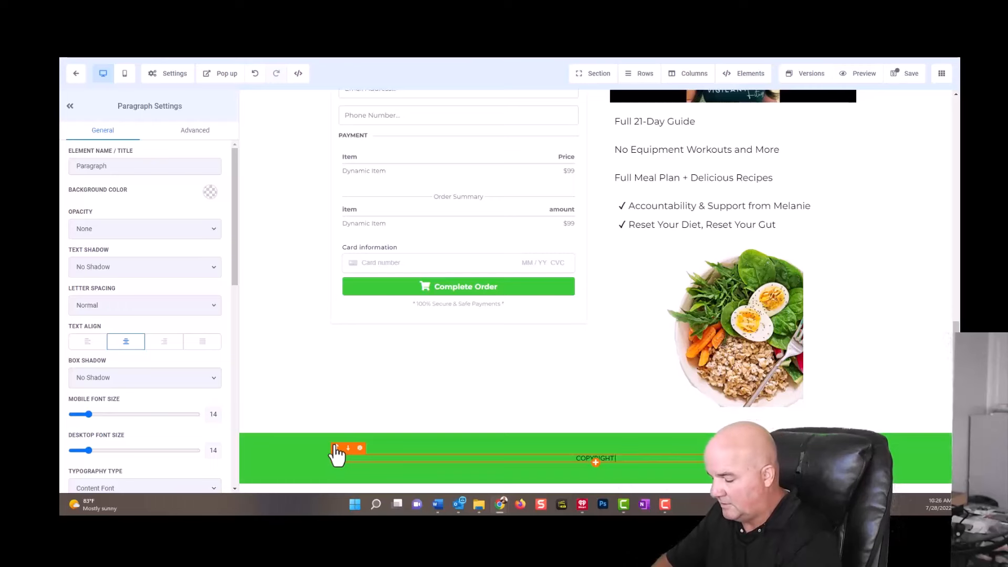
{"action": "type", "text": " @ FI"}
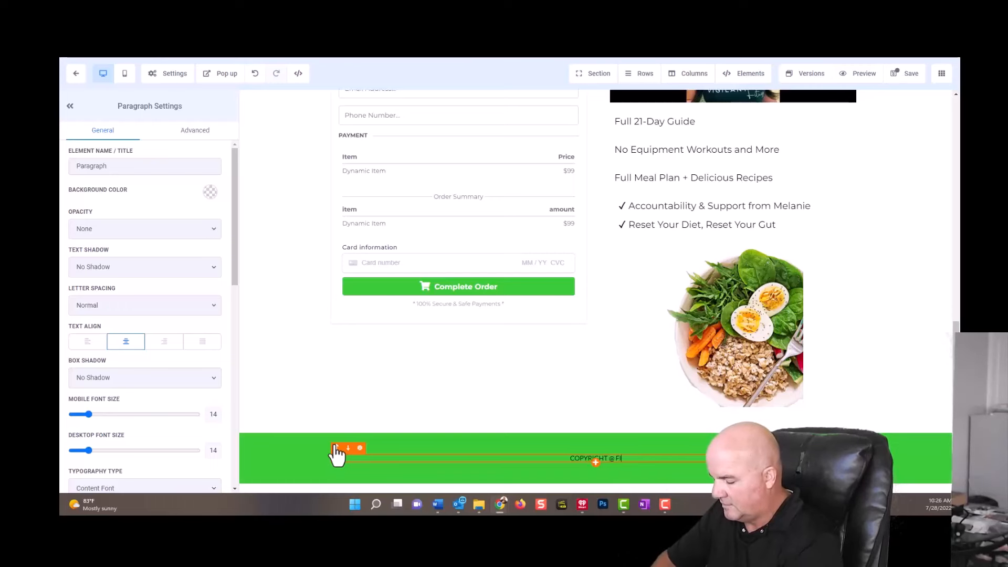
{"action": "type", "text": "TNESS 123"}
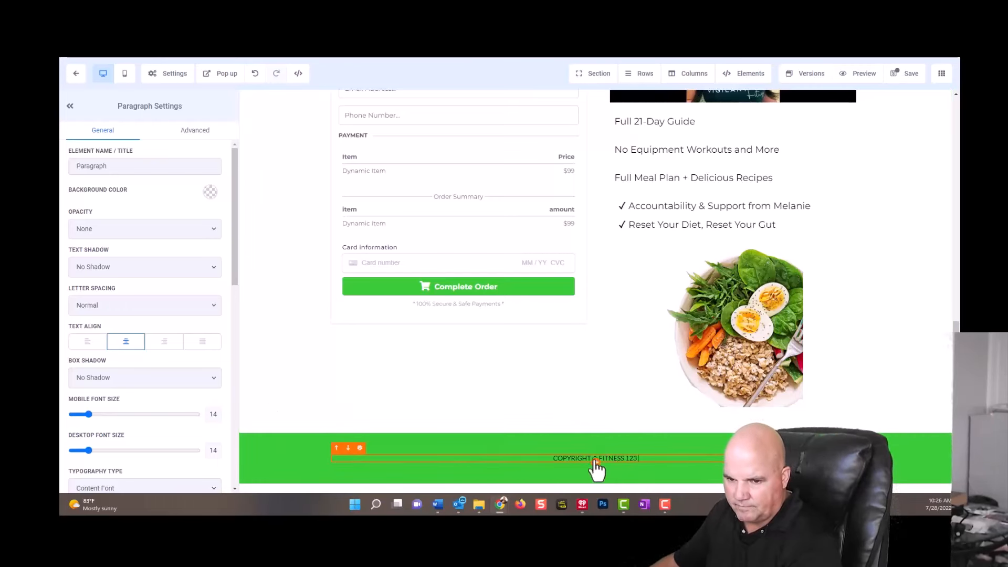
Insert the year 2022 at the start of the footer's copyright line.
{"action": "left_click", "coordinate": [554, 461]}
{"action": "type", "text": "20"}
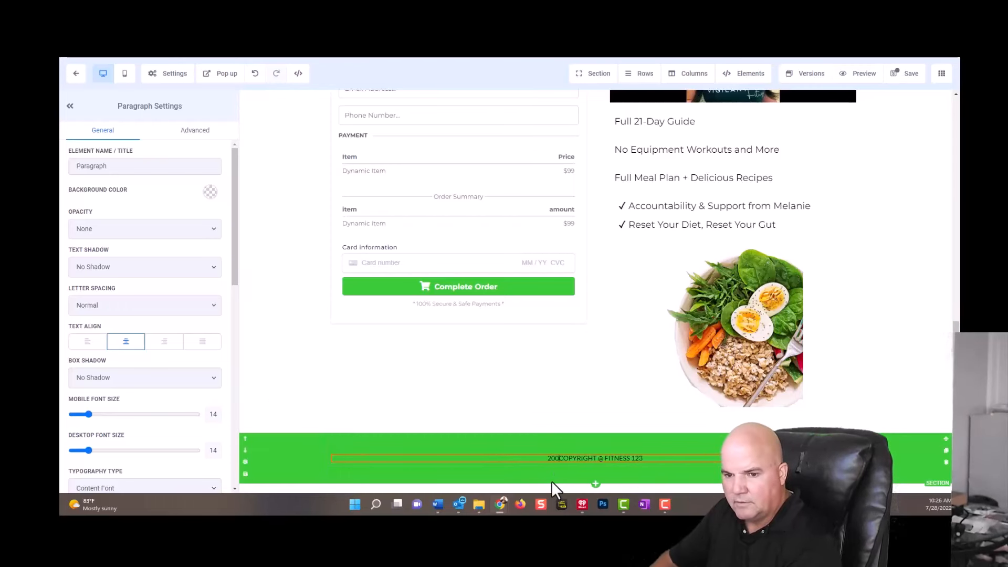
{"action": "type", "text": "22"}
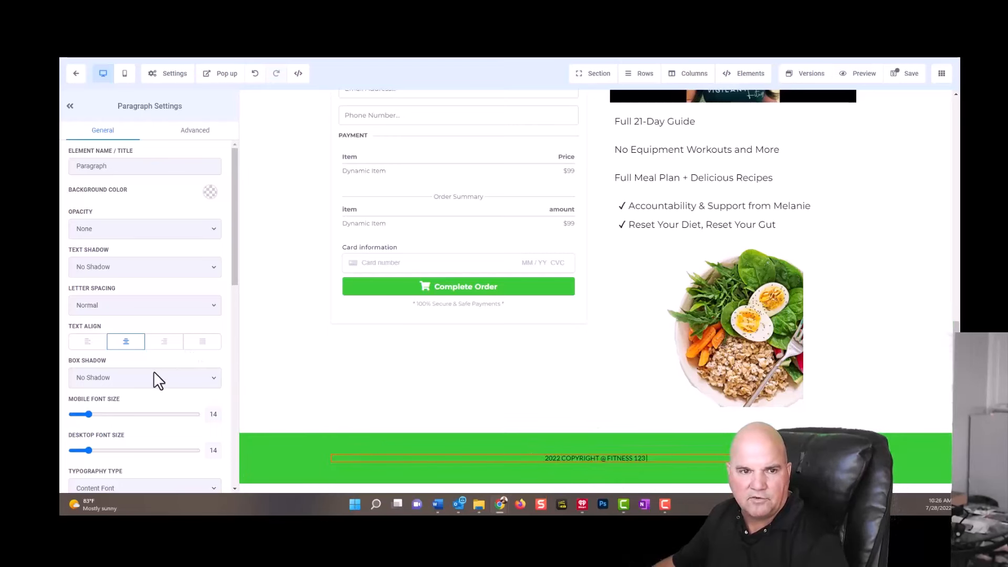
{"action": "scroll", "coordinate": [184, 317], "scroll_direction": "down", "scroll_amount": 5}
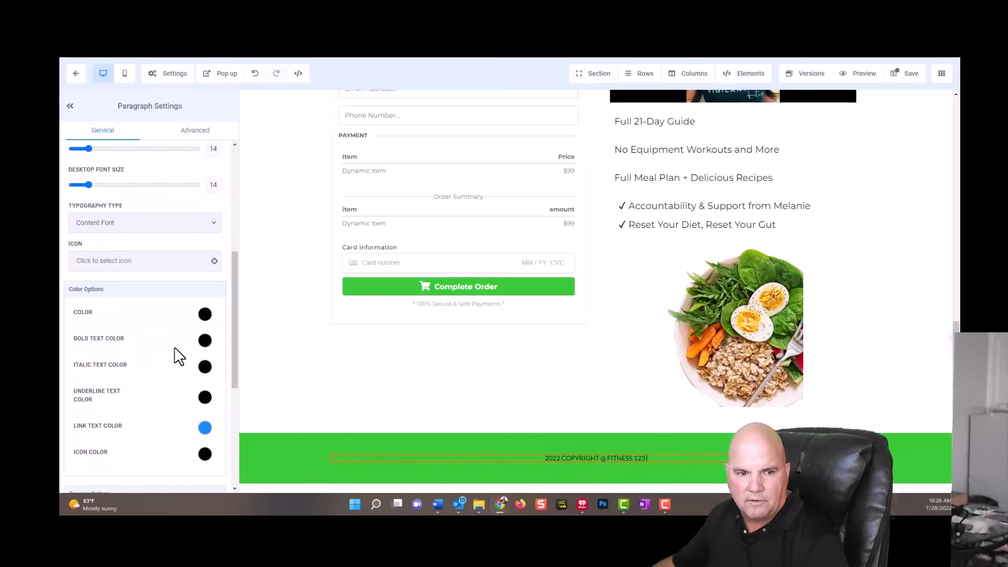
Set the footer copyright paragraph's text color to white.
{"action": "left_click", "coordinate": [205, 314]}
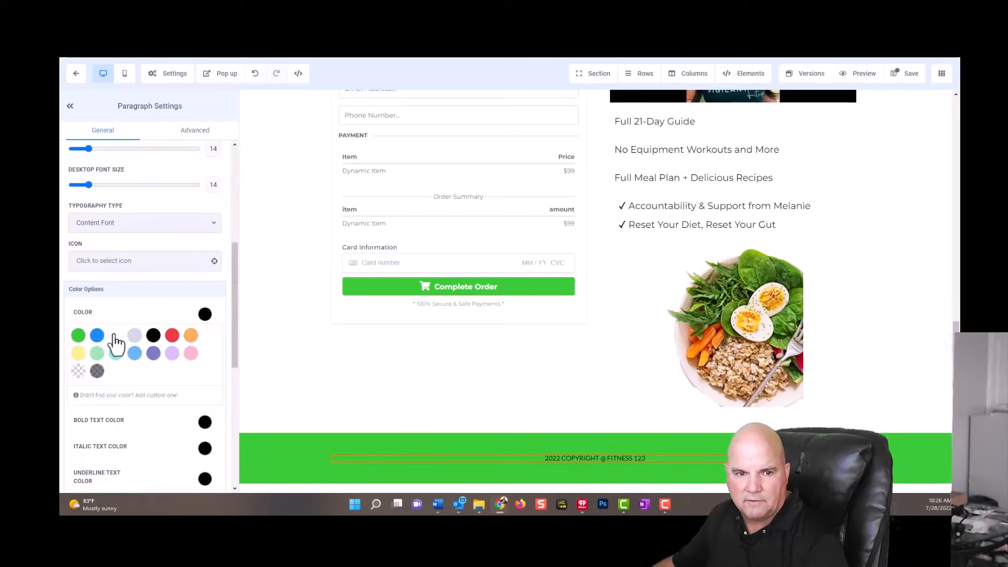
{"action": "left_click", "coordinate": [116, 336]}
Set the order form section's top padding and the green footer section's top and bottom padding to 0, and save the page.
{"action": "left_click", "coordinate": [370, 431]}
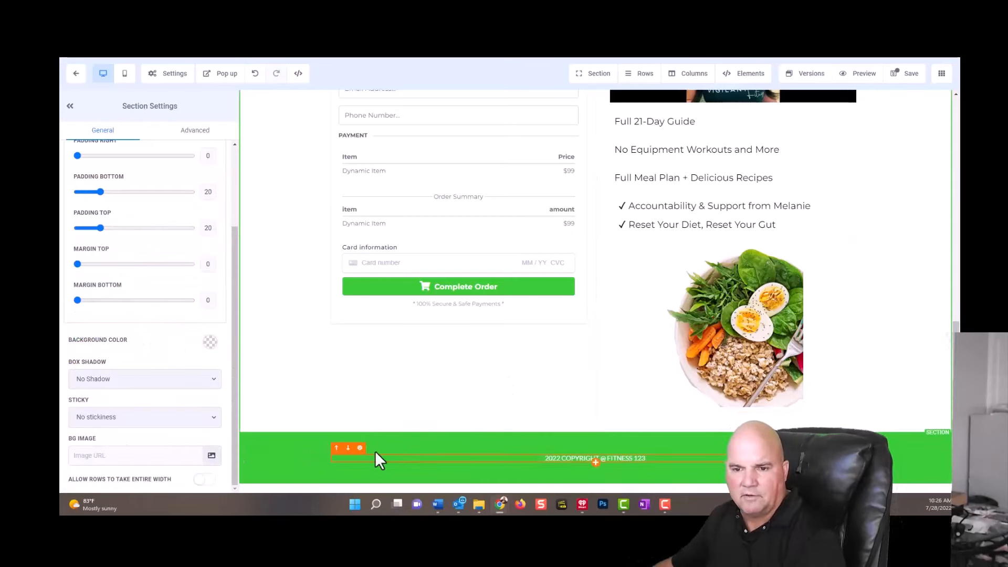
{"action": "left_click_drag", "start_coordinate": [102, 226], "coordinate": [70, 224]}
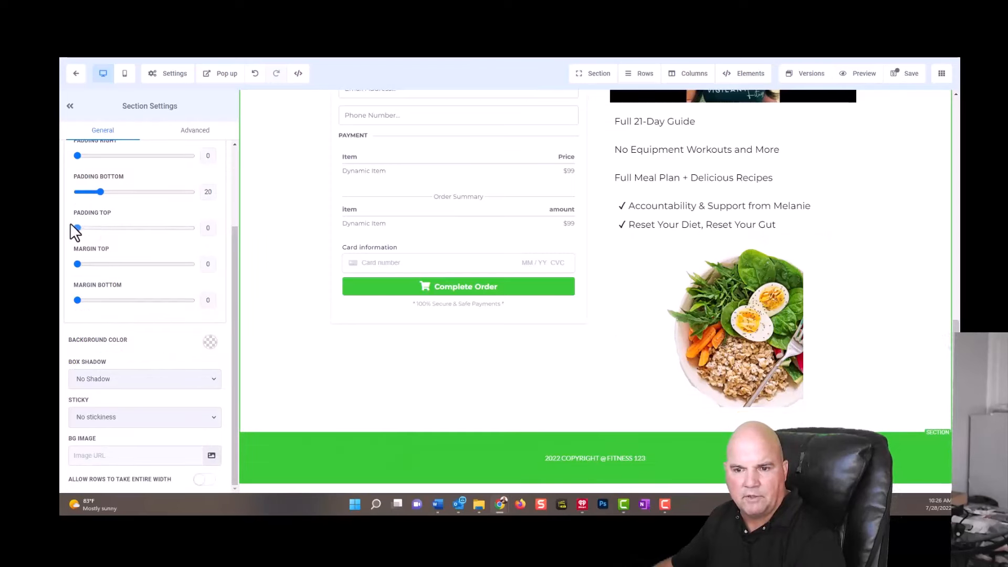
{"action": "left_click", "coordinate": [272, 459]}
{"action": "left_click_drag", "start_coordinate": [100, 192], "coordinate": [67, 193]}
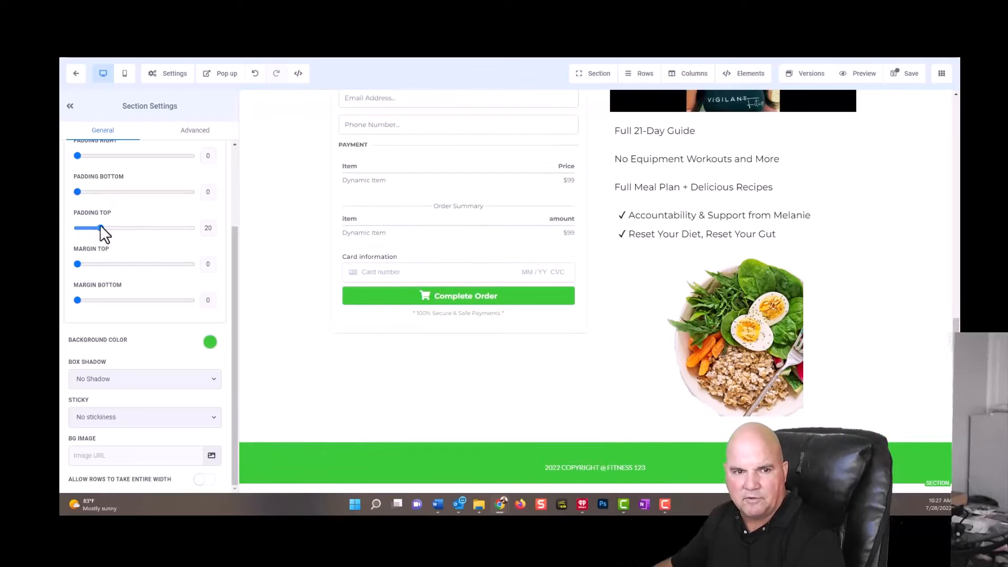
{"action": "left_click_drag", "start_coordinate": [99, 227], "coordinate": [79, 227]}
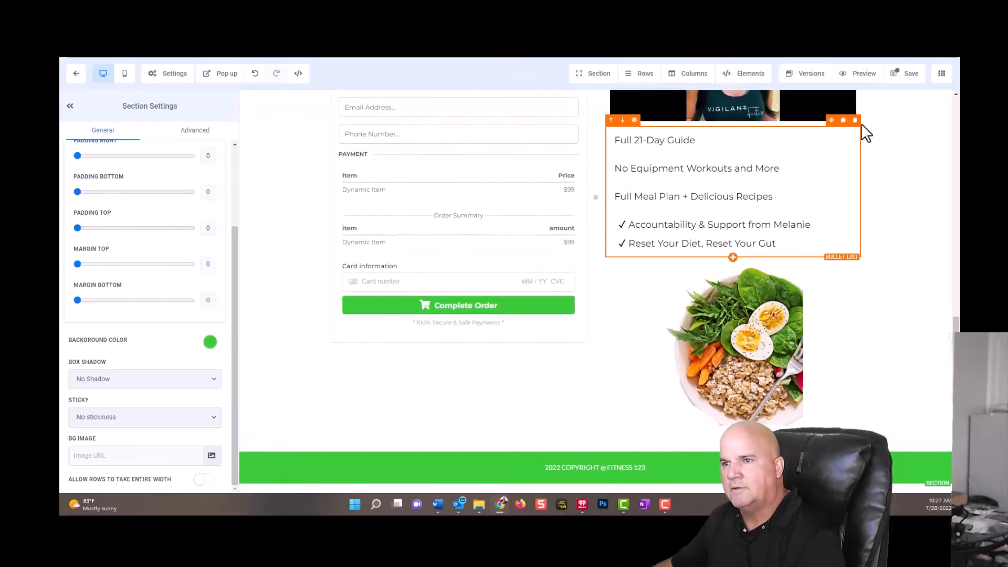
{"action": "left_click", "coordinate": [912, 78]}
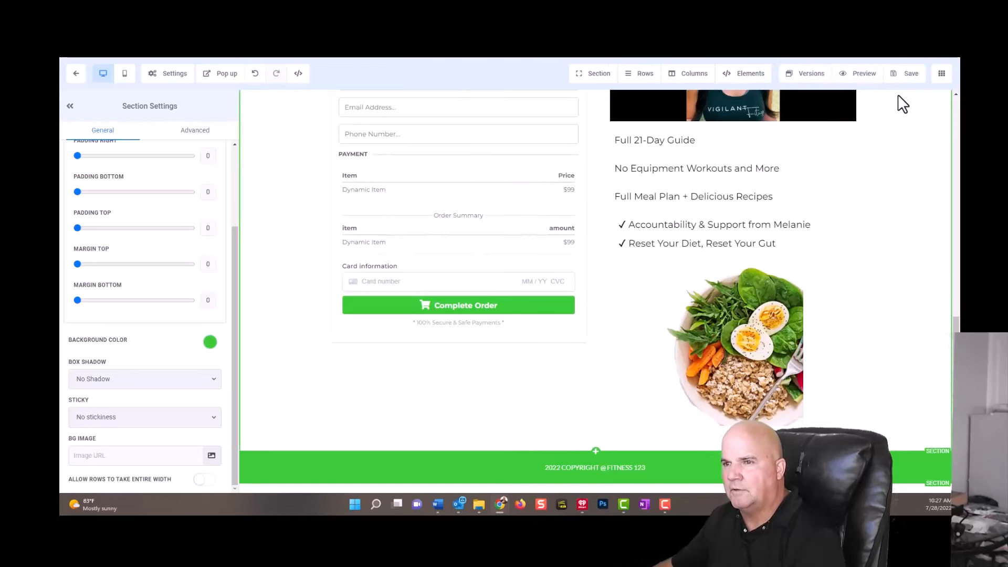
Preview the Join Today page, check it from header to footer, and return to the page editor.
{"action": "left_click", "coordinate": [863, 79]}
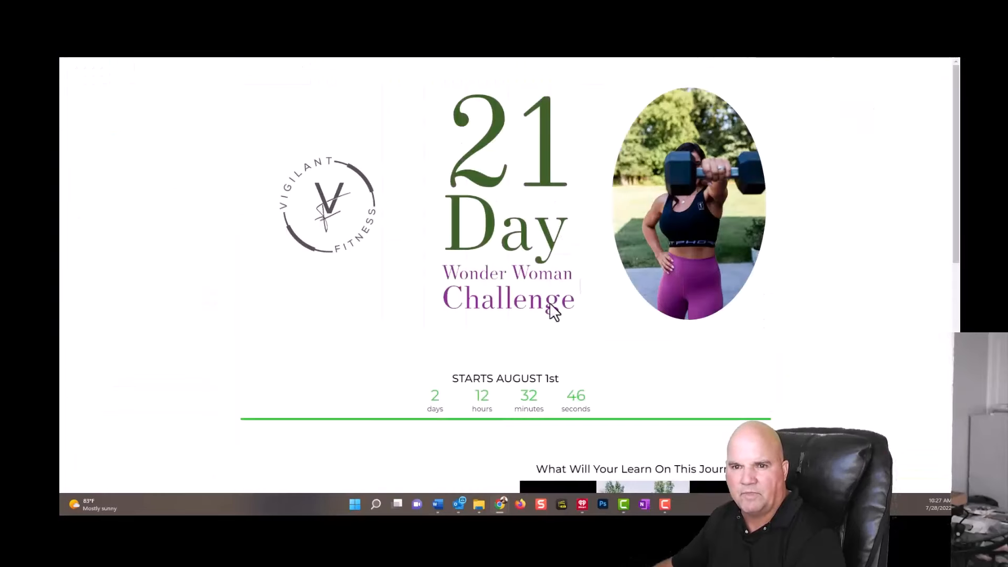
{"action": "scroll", "coordinate": [378, 402], "scroll_direction": "down", "scroll_amount": 15}
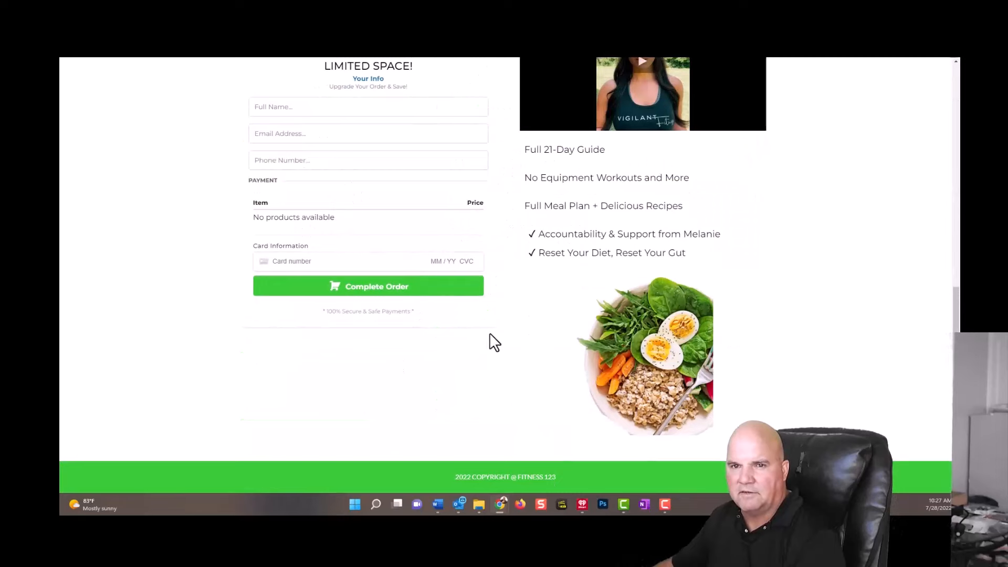
{"action": "scroll", "coordinate": [495, 342], "scroll_direction": "up", "scroll_amount": 5}
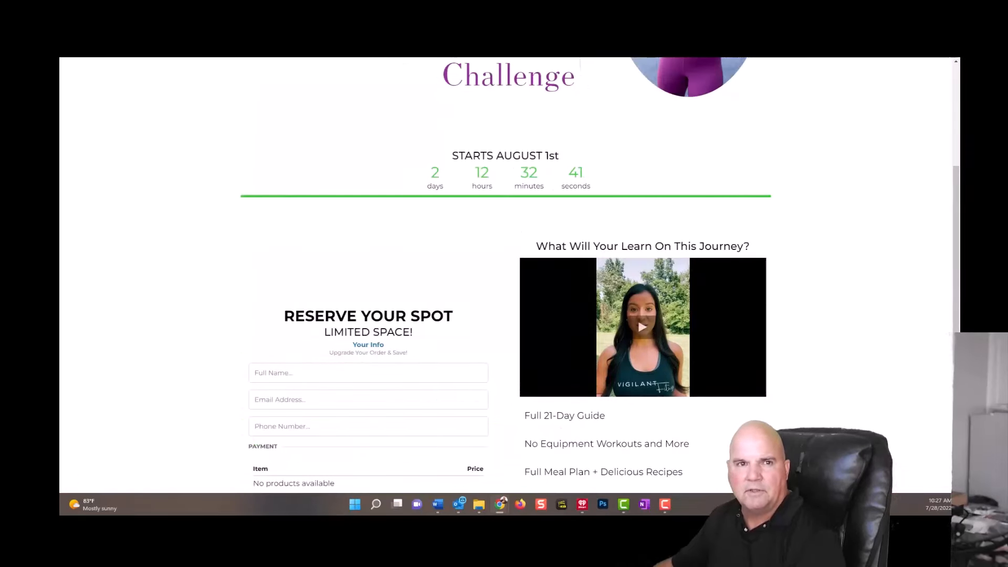
{"action": "key", "text": "ctrl+shift+Tab"}
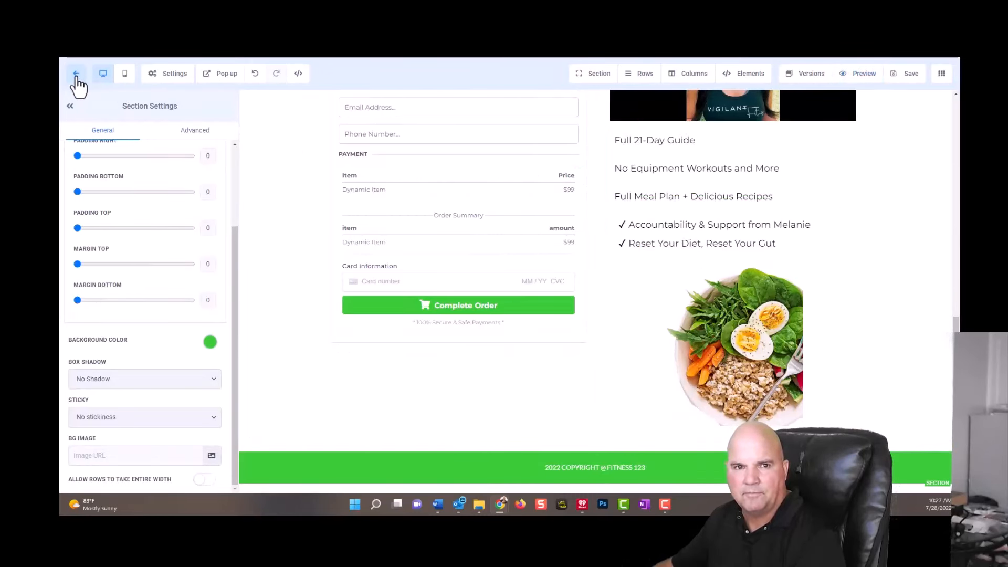
Leave the page editor, open the Join Today step's products and ignore the phone number notice.
{"action": "left_click", "coordinate": [76, 73]}
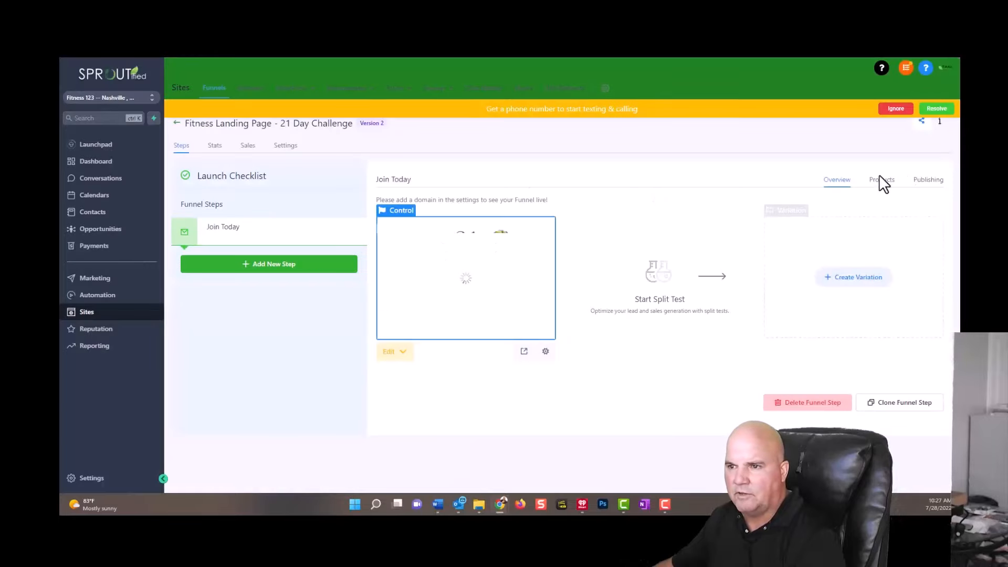
{"action": "left_click", "coordinate": [885, 182]}
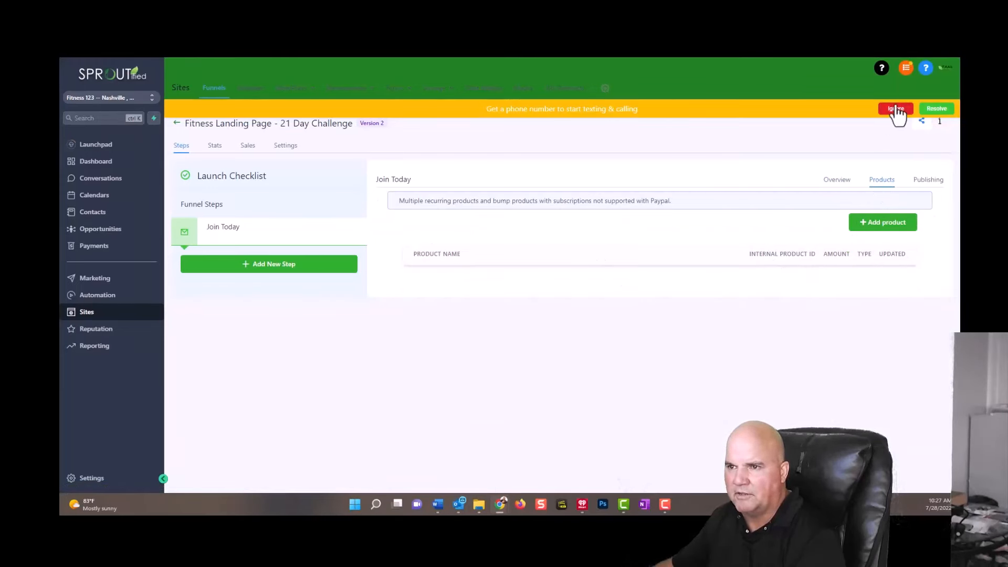
{"action": "left_click", "coordinate": [896, 109]}
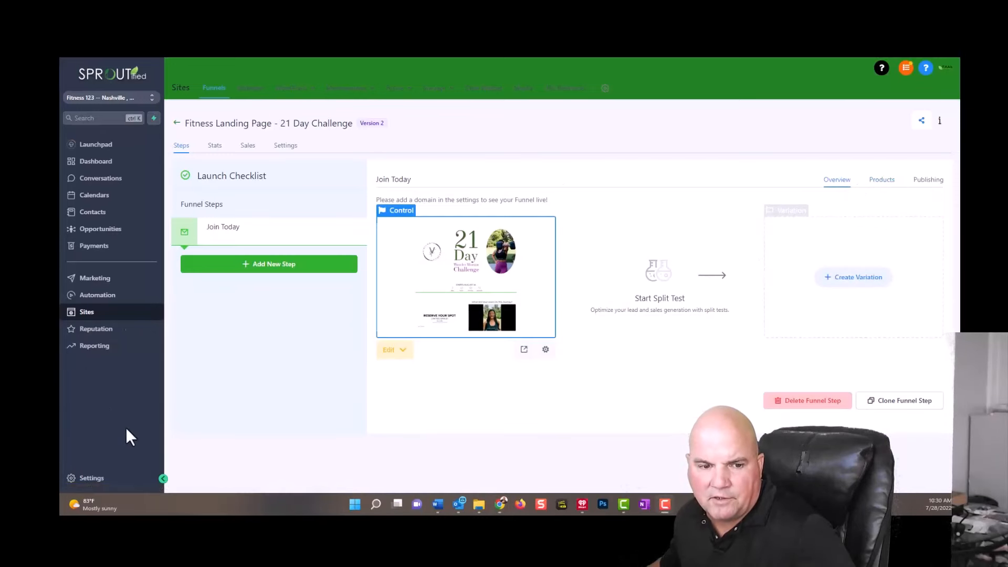
Open the account's payment integrations from the settings and check the Stripe connection.
{"action": "left_click", "coordinate": [108, 479]}
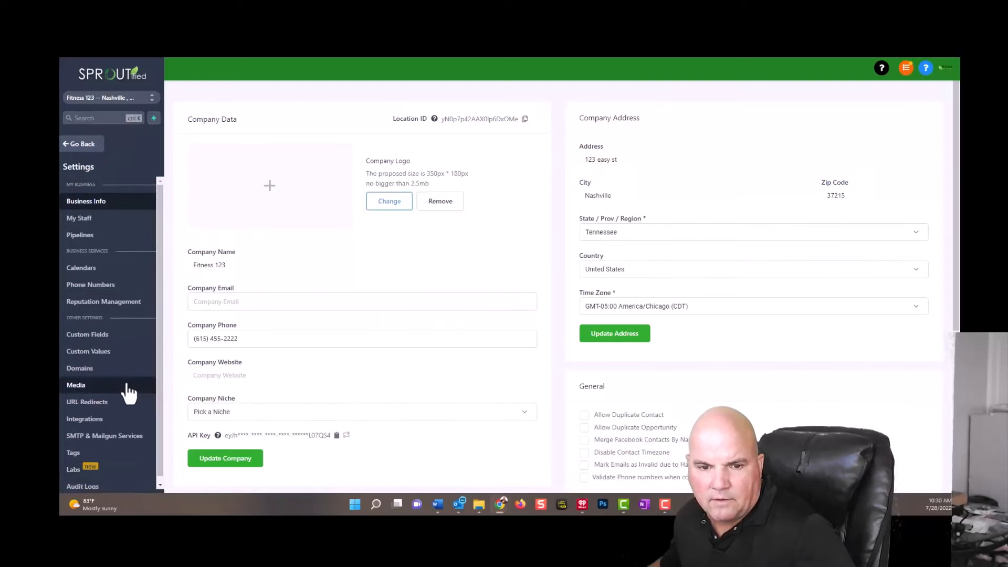
{"action": "left_click", "coordinate": [90, 420]}
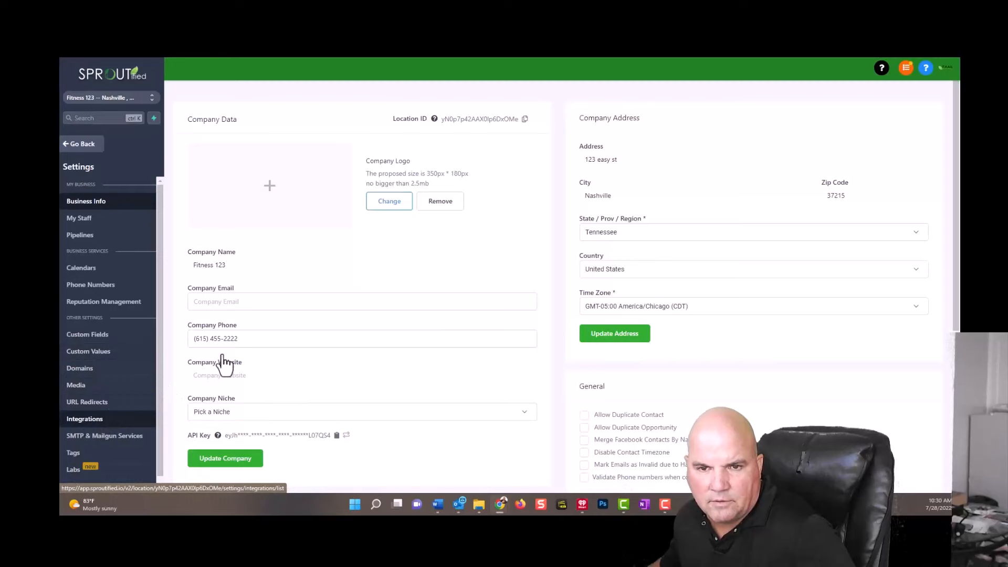
{"action": "left_click", "coordinate": [247, 383]}
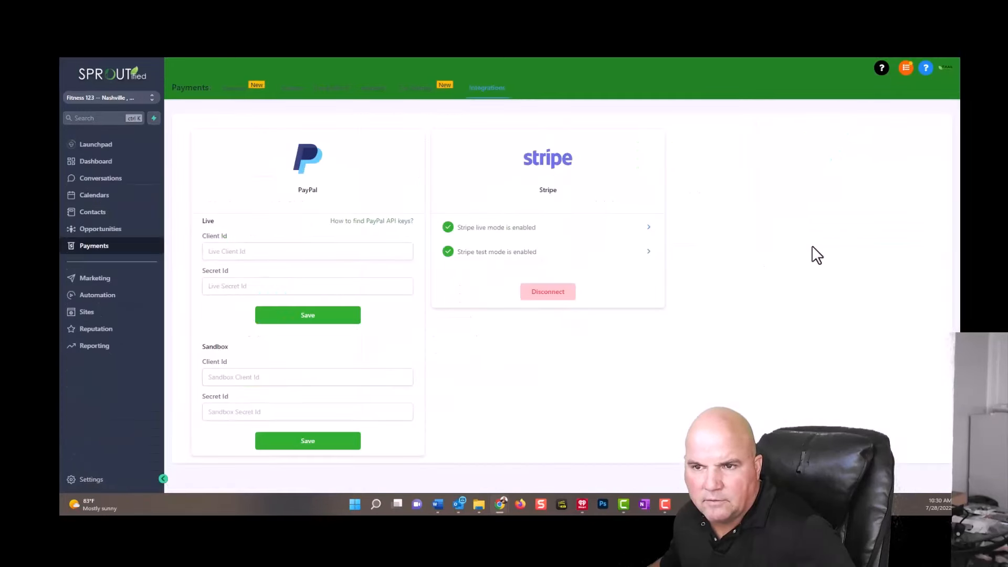
Import the $497.00 per year GHL Starter Affil 497 product and price from Stripe into the payment products.
{"action": "left_click", "coordinate": [377, 89]}
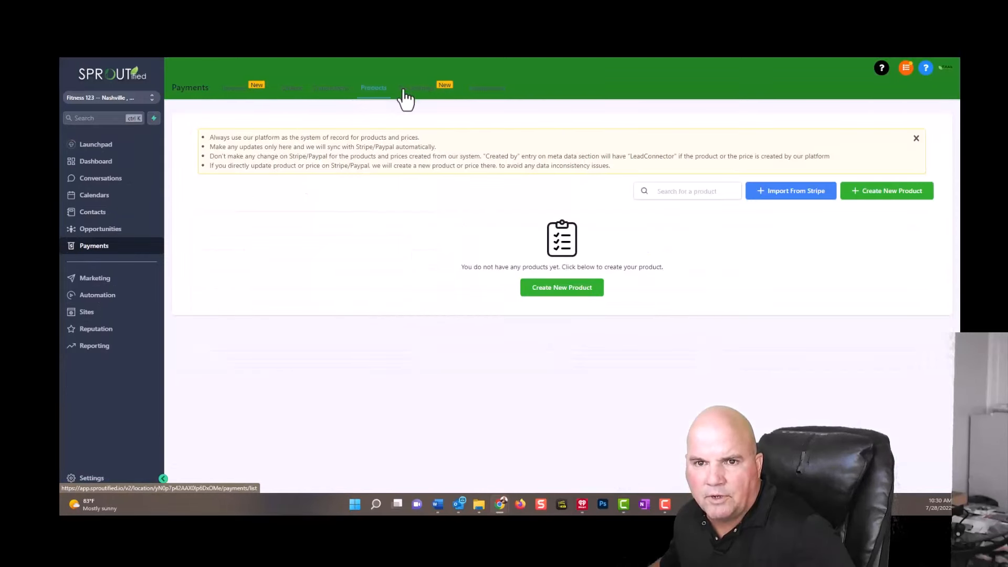
{"action": "left_click", "coordinate": [801, 197]}
{"action": "left_click", "coordinate": [438, 204]}
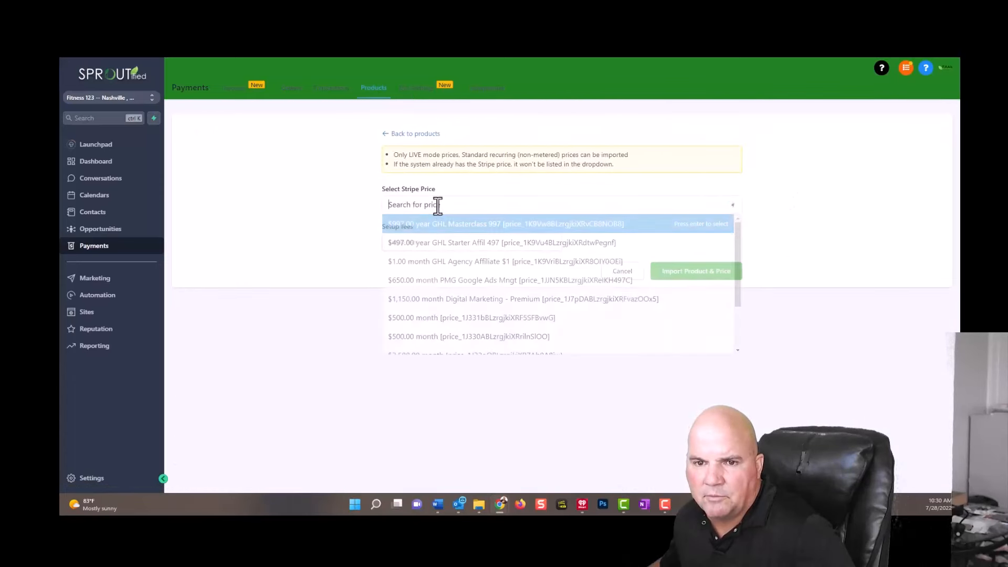
{"action": "left_click", "coordinate": [453, 244]}
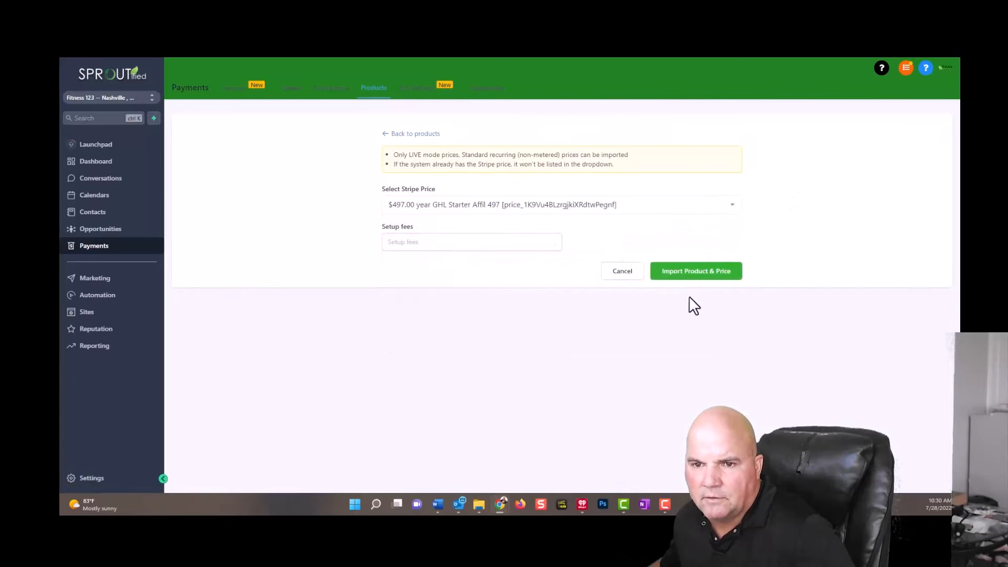
{"action": "left_click", "coordinate": [707, 272]}
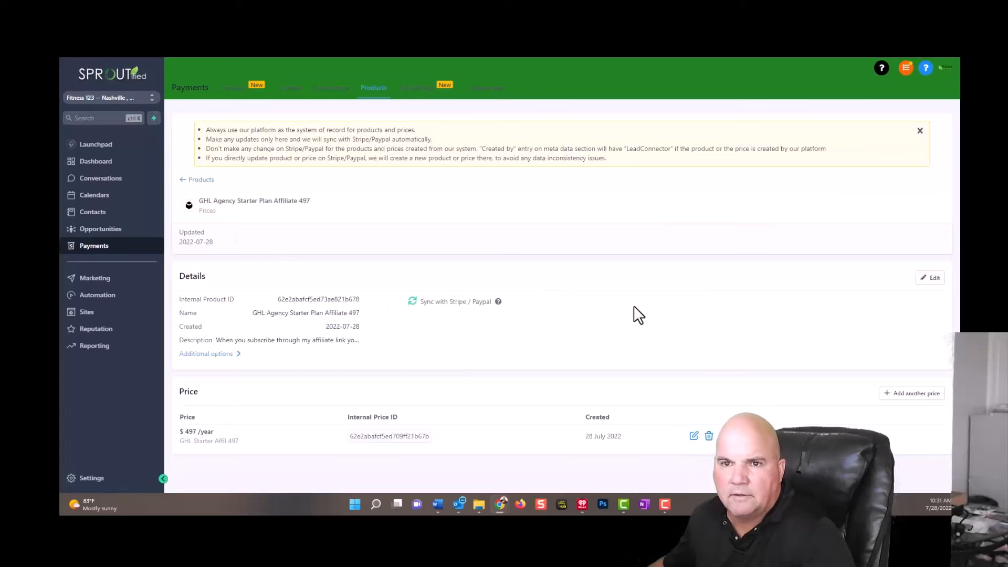
Return to the "Fitness Landing Page - 21 Day Challenge" funnel and open its Join Today step's products.
{"action": "left_click", "coordinate": [85, 313]}
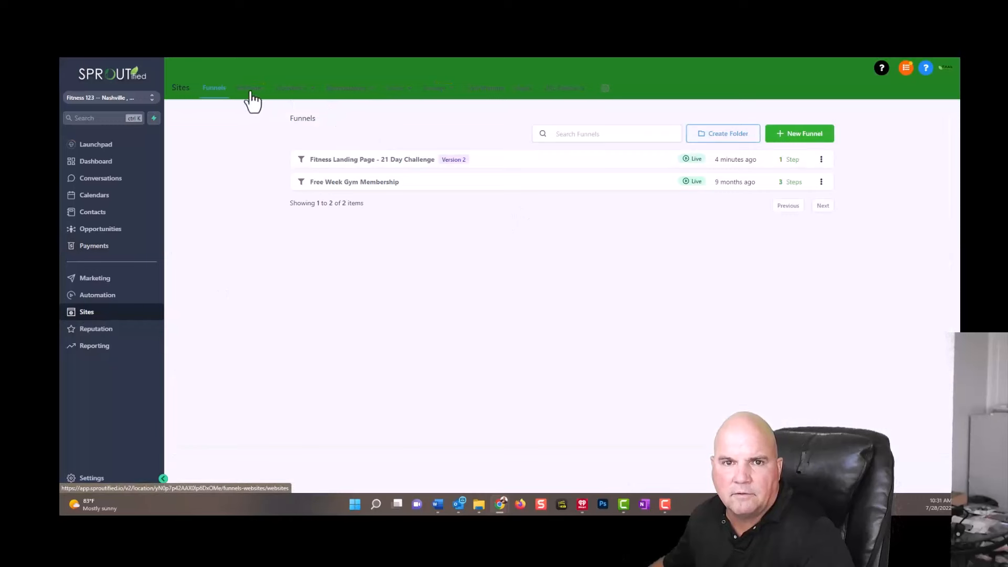
{"action": "left_click", "coordinate": [387, 161]}
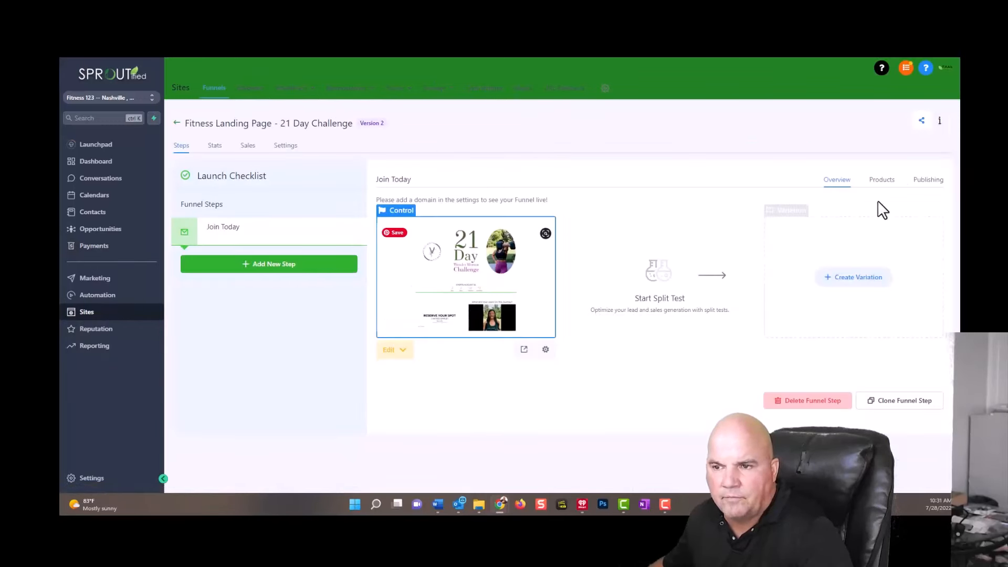
{"action": "left_click", "coordinate": [878, 184]}
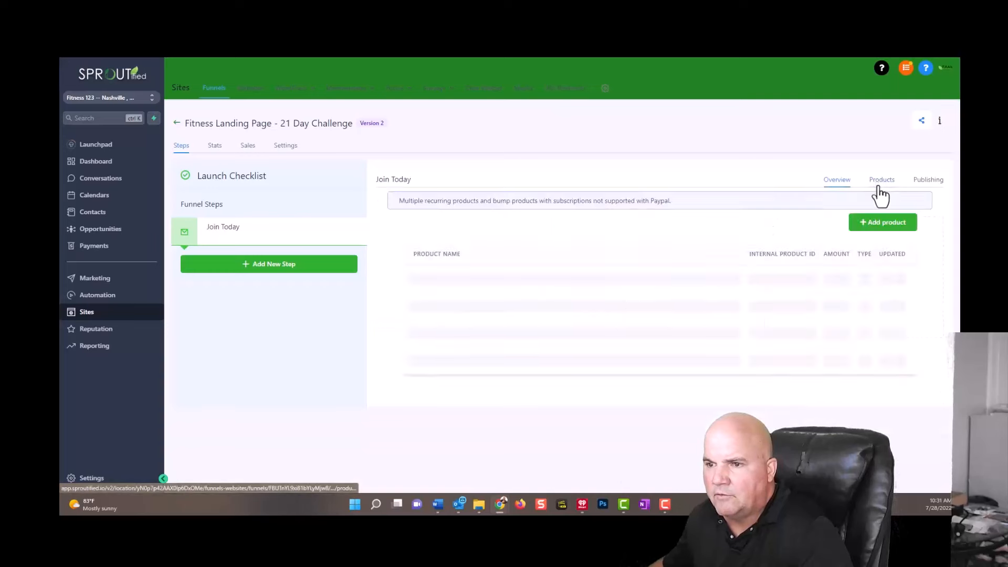
Start a new product for the Join Today step, select GHL Agency Starter Plan Affiliate 497 and try to save it.
{"action": "left_click", "coordinate": [895, 227]}
{"action": "left_click", "coordinate": [571, 342]}
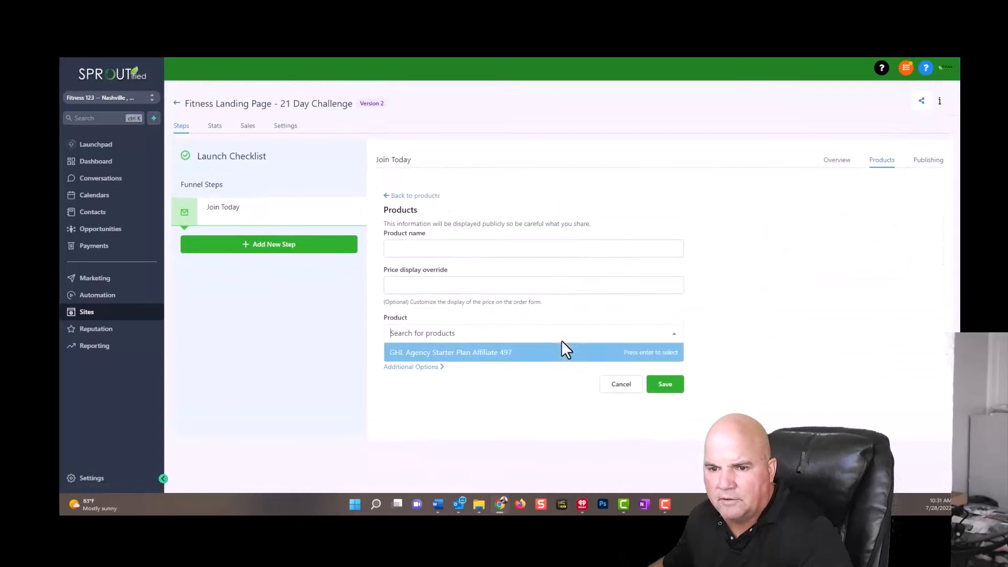
{"action": "left_click", "coordinate": [444, 352]}
{"action": "left_click", "coordinate": [655, 436]}
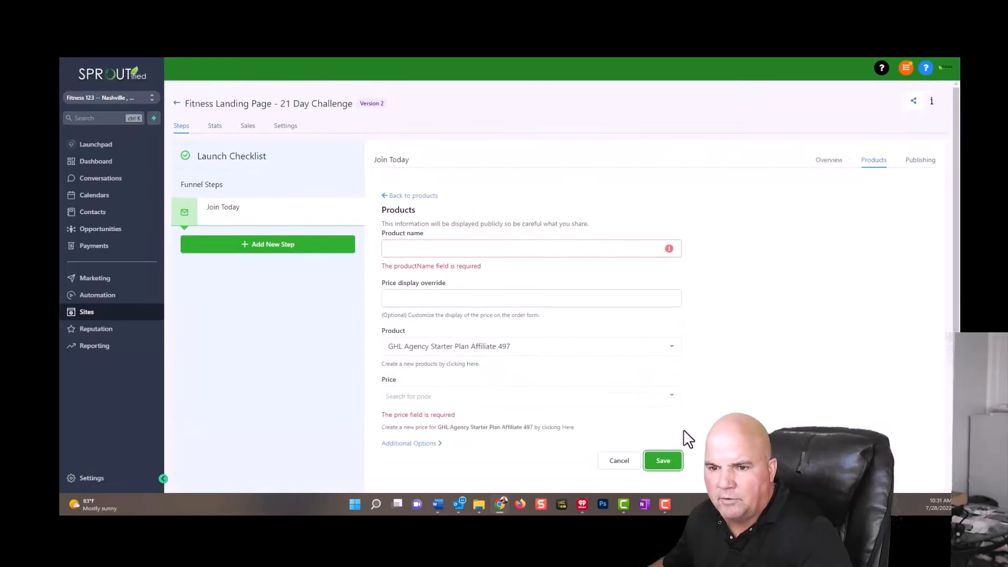
Name the step's product "21 Day Funnel Challenge", choose the GHL Starter Affil 497 price and save it.
{"action": "left_click", "coordinate": [468, 254]}
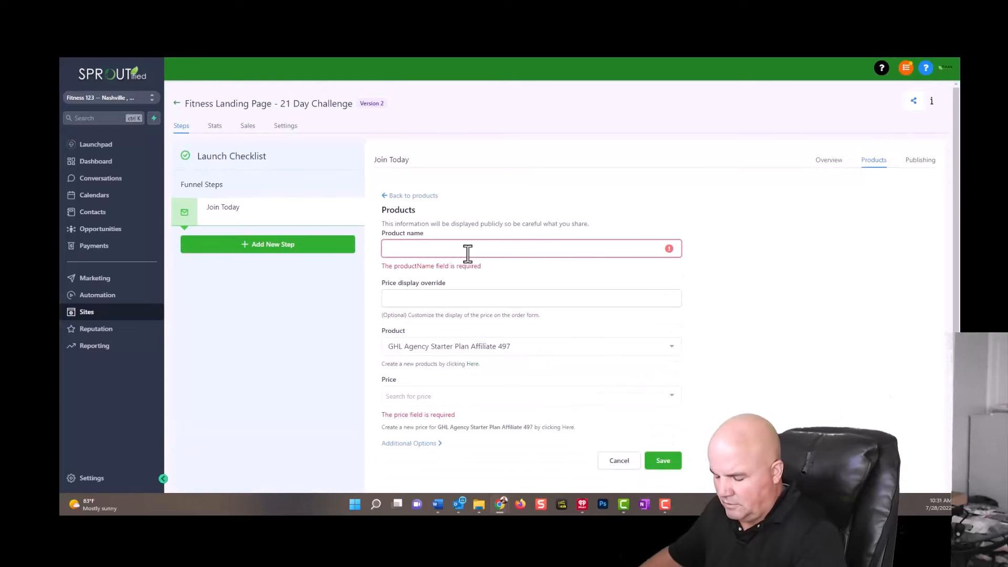
{"action": "type", "text": "21"}
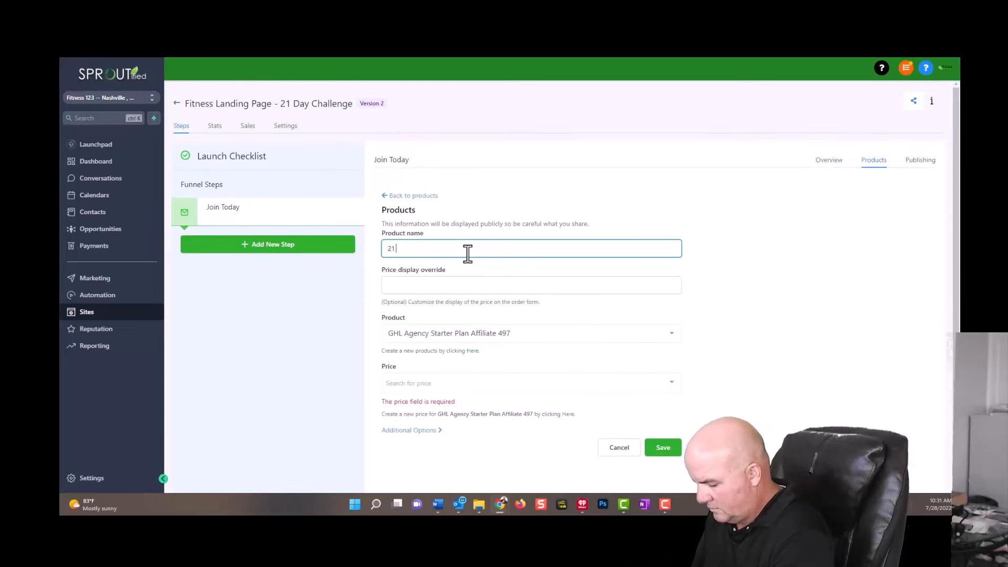
{"action": "type", "text": " Day Cha"}
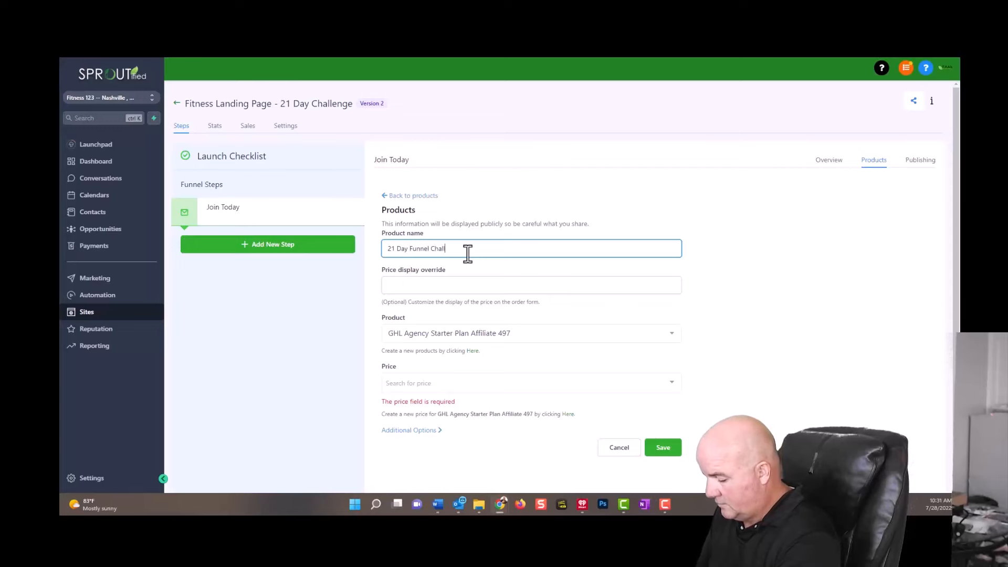
{"action": "type", "text": "enge"}
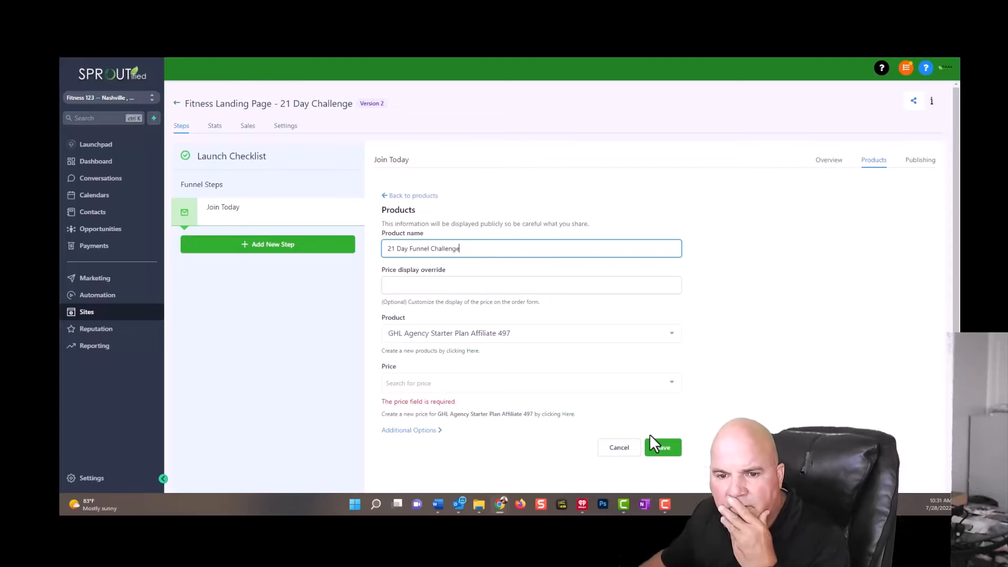
{"action": "left_click", "coordinate": [468, 383]}
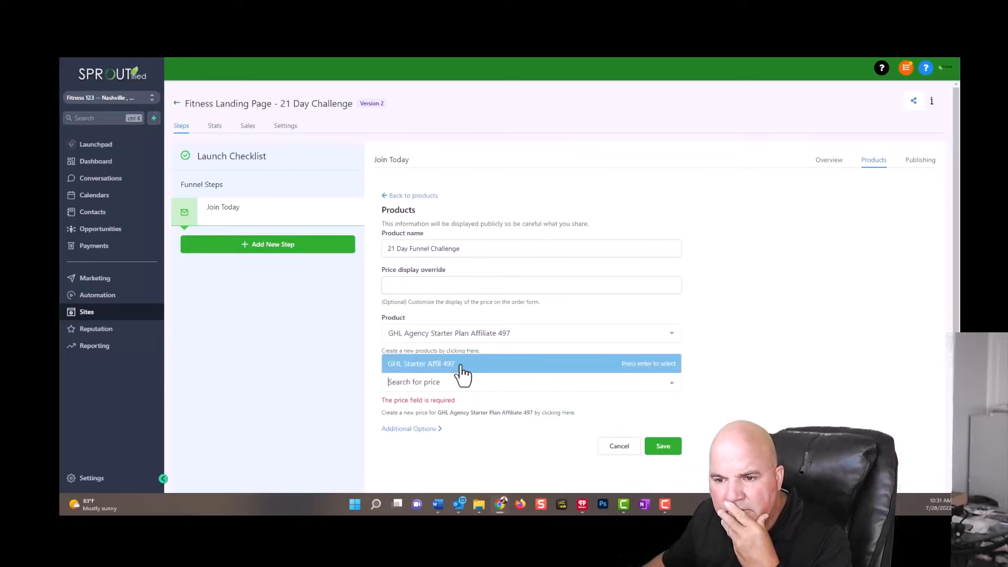
{"action": "left_click", "coordinate": [463, 363]}
{"action": "left_click", "coordinate": [666, 434]}
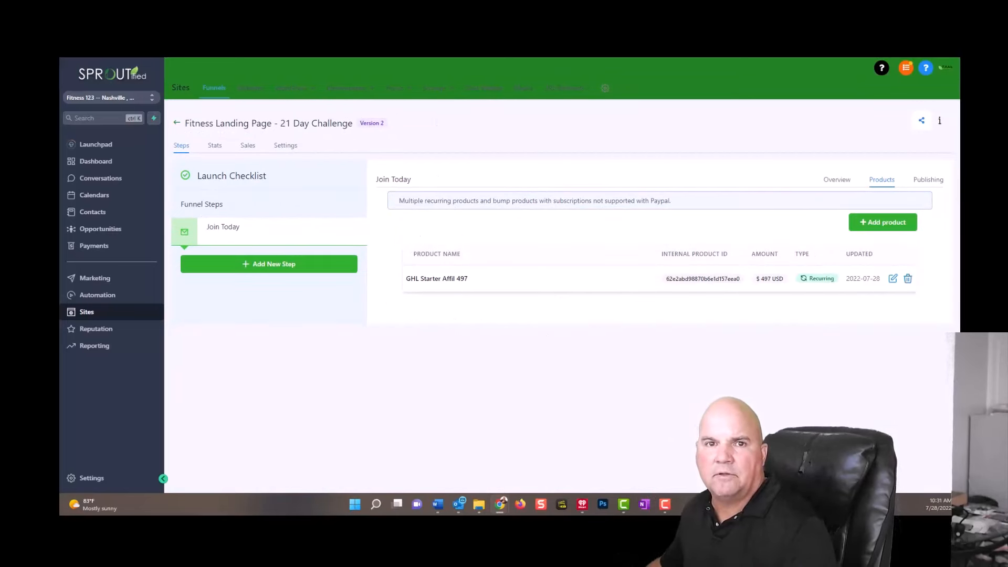
Refresh the page preview and examine the product and price in the order form.
{"action": "left_click", "coordinate": [270, 18]}
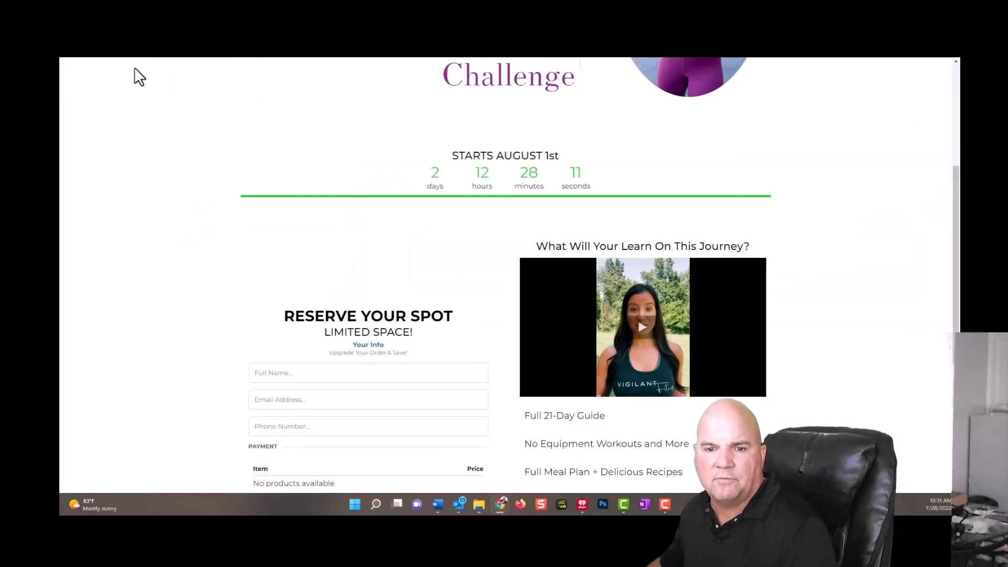
{"action": "key", "text": "F5"}
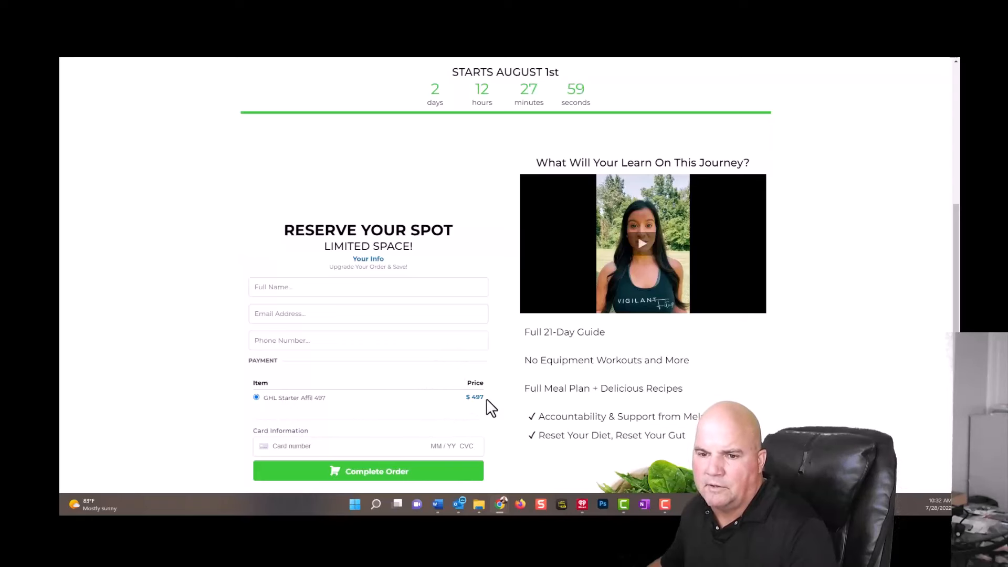
{"action": "scroll", "coordinate": [490, 409], "scroll_direction": "down", "scroll_amount": 3}
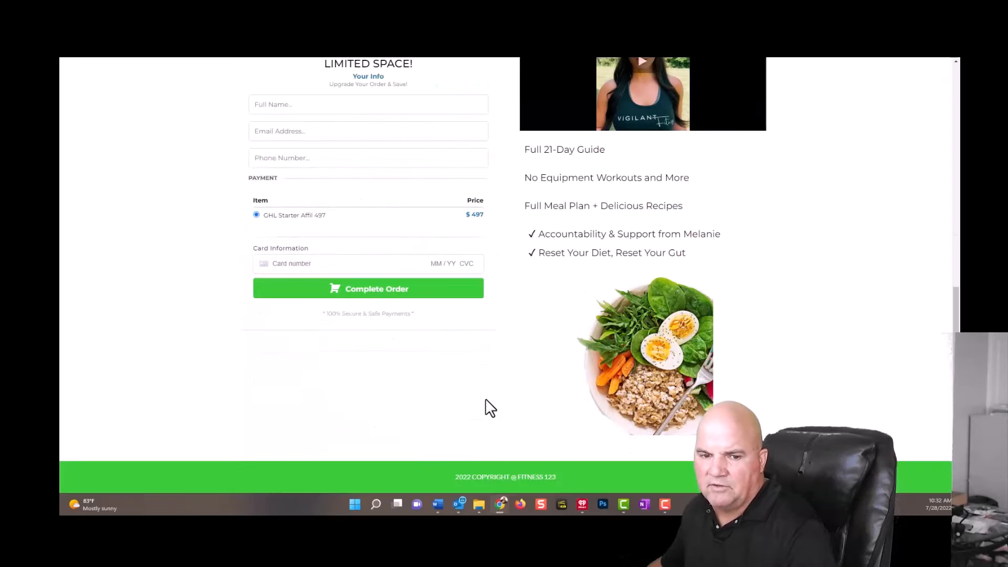
{"action": "scroll", "coordinate": [490, 408], "scroll_direction": "up", "scroll_amount": 5}
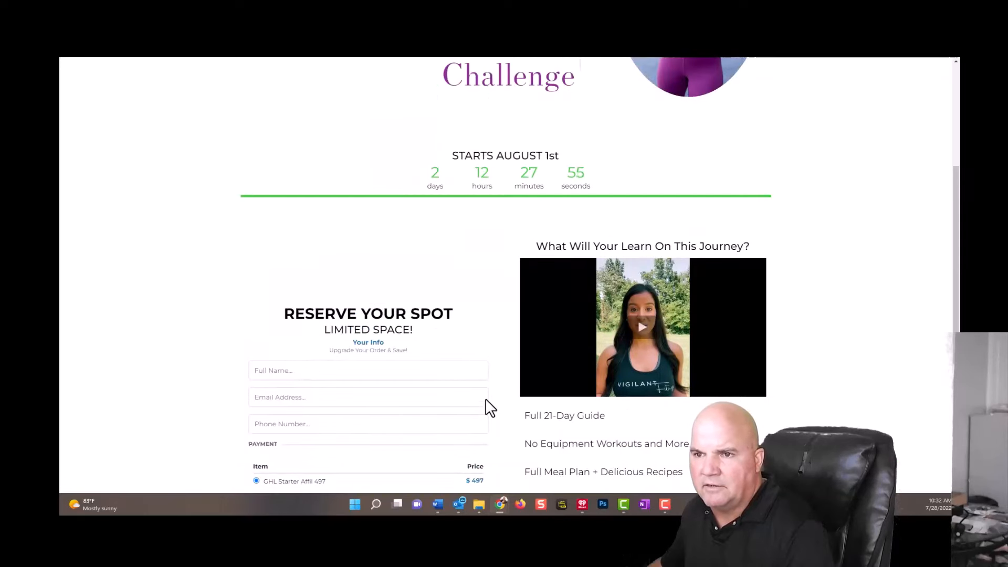
Play and pause the journey video in the page preview and review the page from its header to its footer.
{"action": "left_click", "coordinate": [644, 325]}
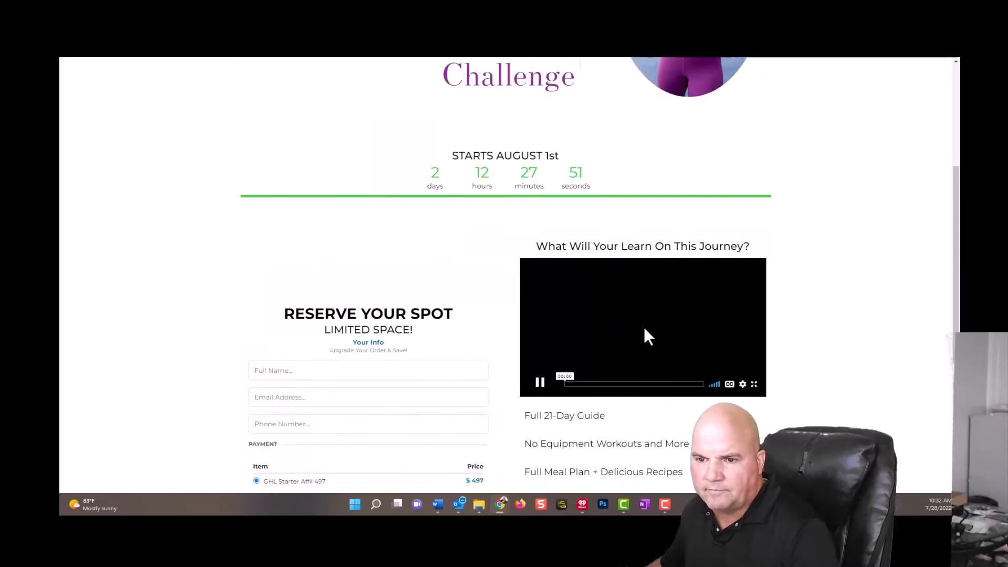
{"action": "left_click", "coordinate": [551, 386]}
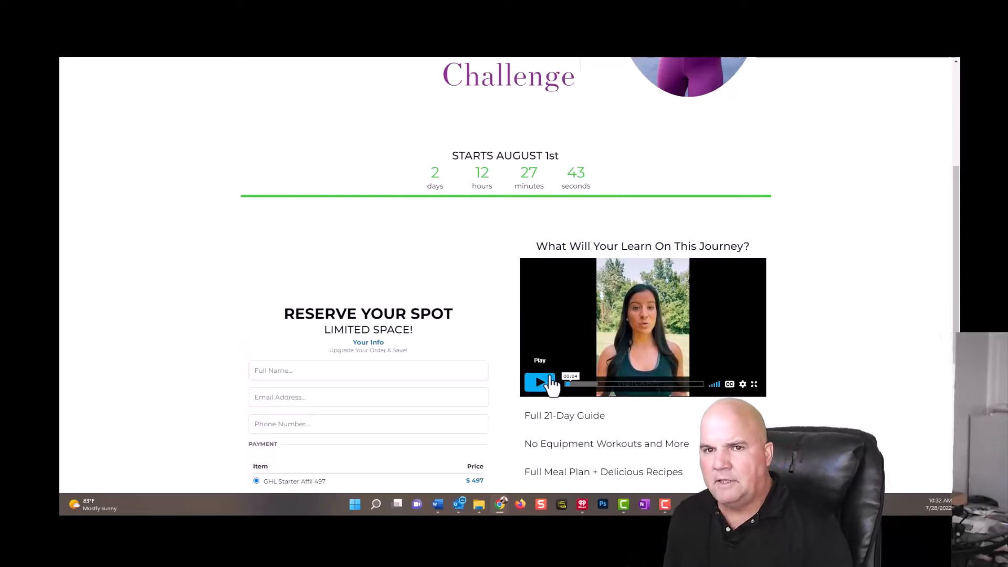
{"action": "scroll", "coordinate": [829, 203], "scroll_direction": "up", "scroll_amount": 4}
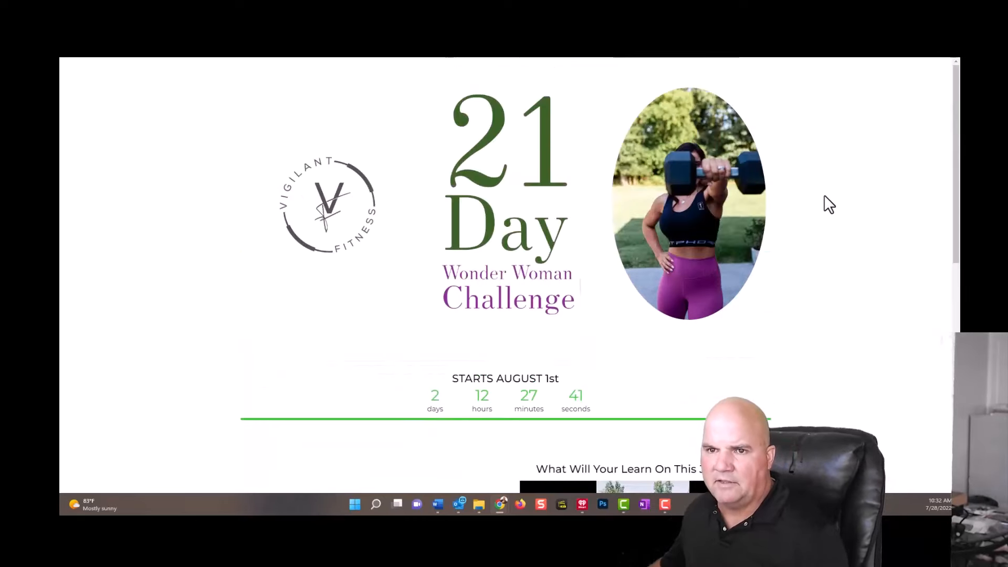
{"action": "scroll", "coordinate": [814, 197], "scroll_direction": "down", "scroll_amount": 9}
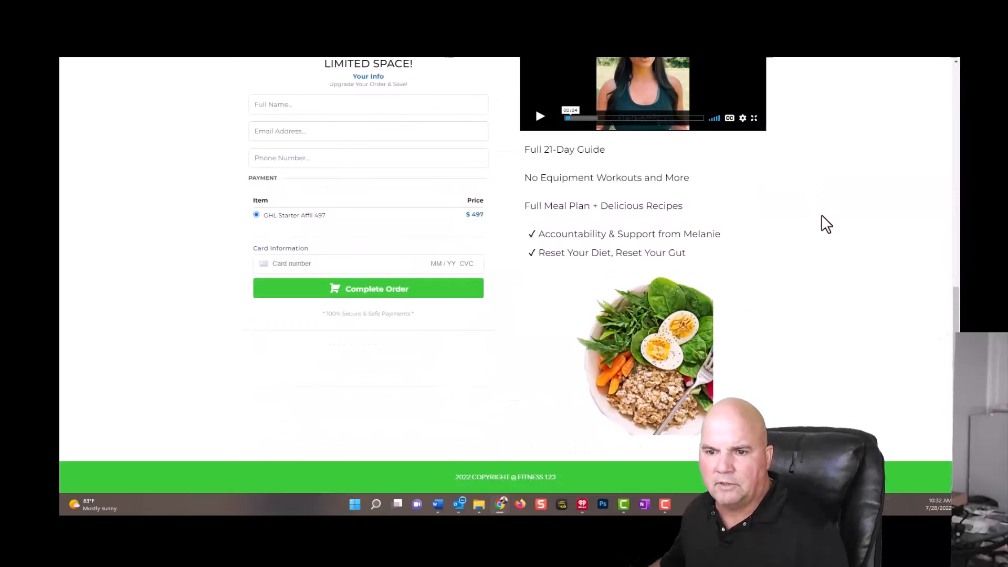
{"action": "scroll", "coordinate": [817, 262], "scroll_direction": "up", "scroll_amount": 9}
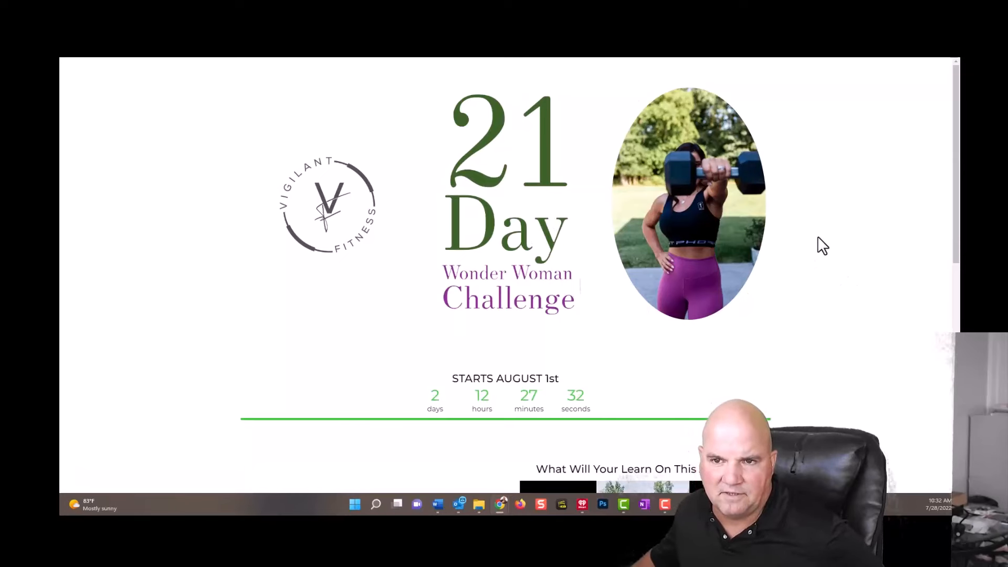
{"action": "scroll", "coordinate": [765, 329], "scroll_direction": "down", "scroll_amount": 15}
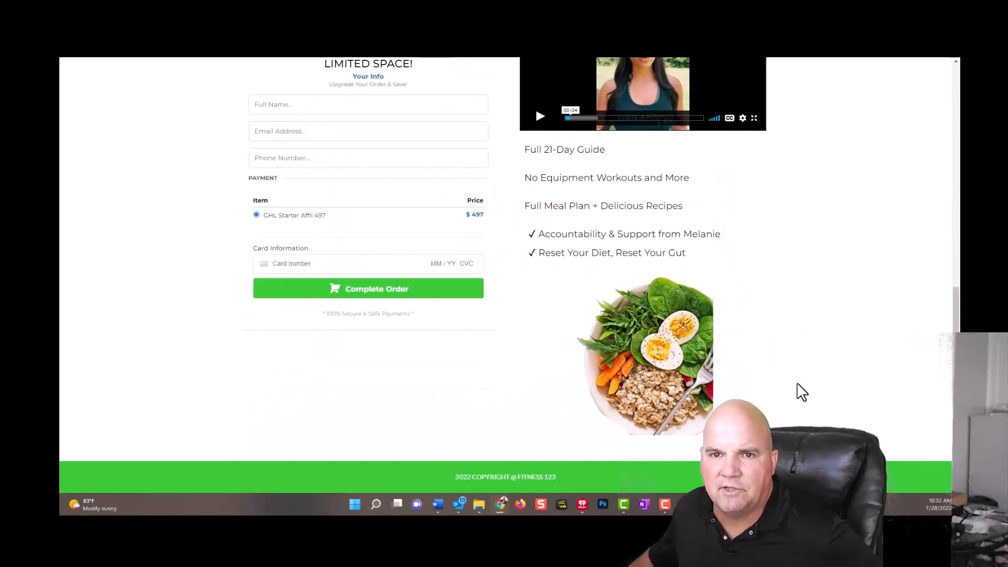
{"action": "scroll", "coordinate": [802, 392], "scroll_direction": "up", "scroll_amount": 15}
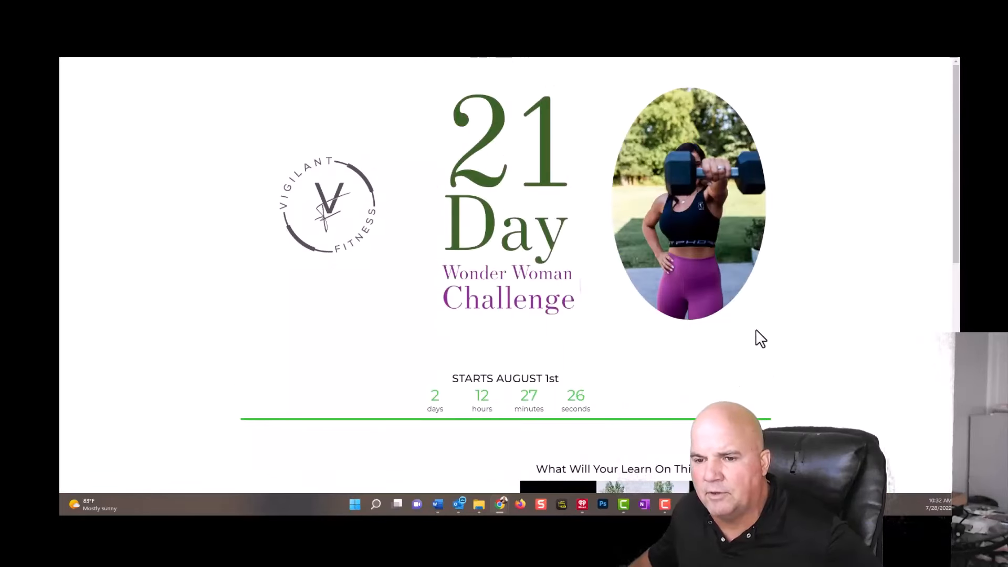
{"action": "scroll", "coordinate": [825, 315], "scroll_direction": "down", "scroll_amount": 10}
{"action": "scroll", "coordinate": [825, 314], "scroll_direction": "up", "scroll_amount": 10}
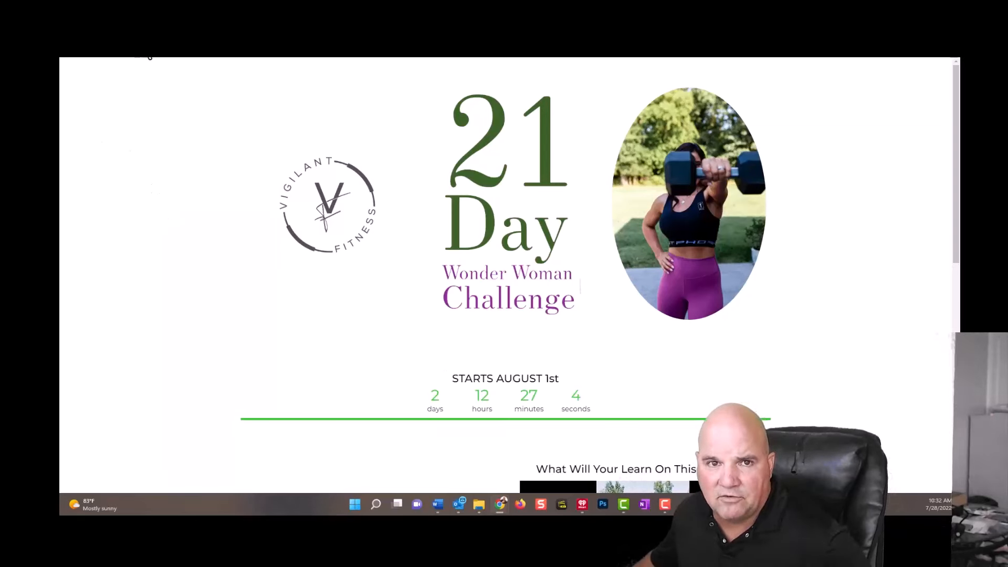
Return to the funnel's steps and create a new funnel step named "Thank you".
{"action": "left_click", "coordinate": [239, 19]}
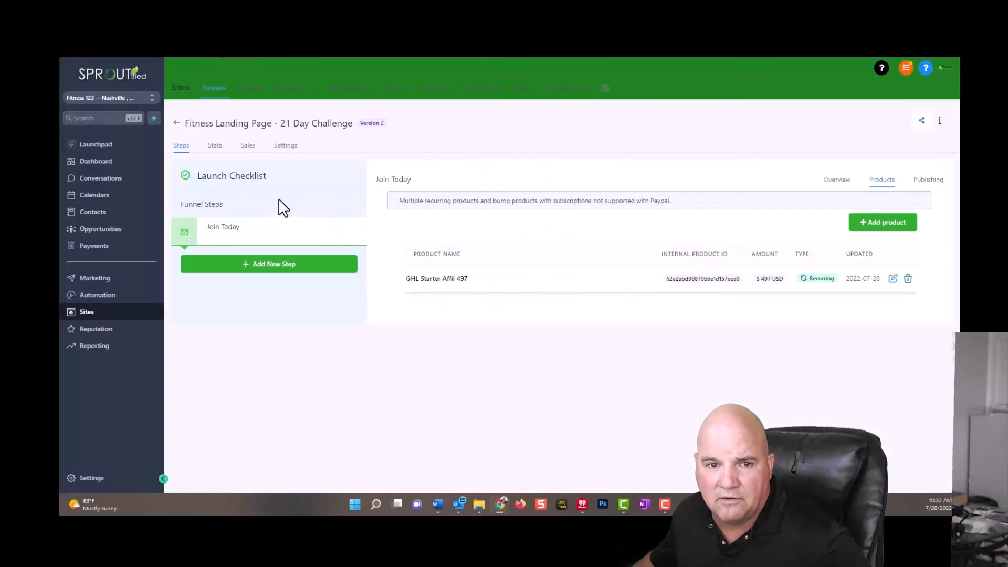
{"action": "left_click", "coordinate": [266, 265]}
{"action": "left_click", "coordinate": [433, 139]}
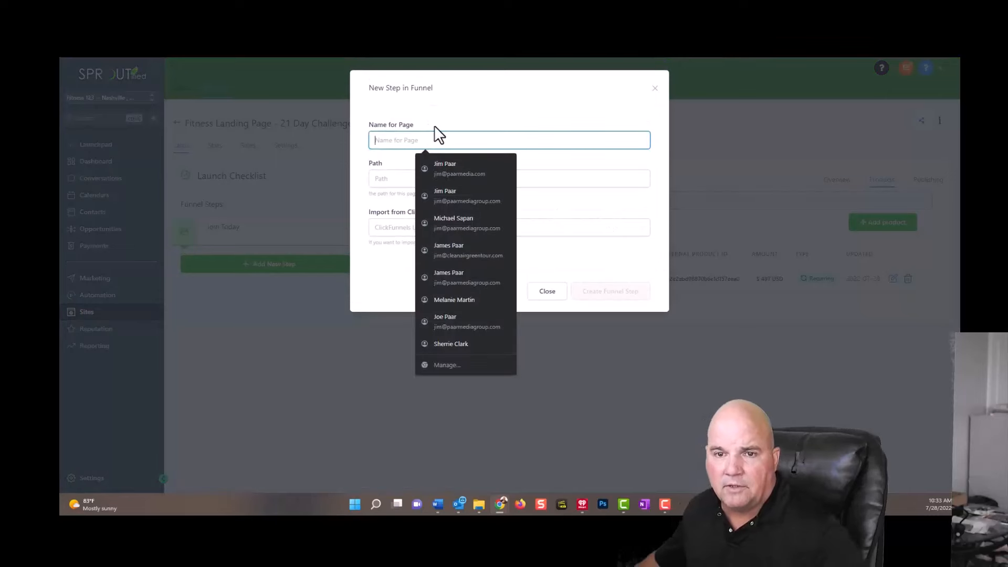
{"action": "type", "text": "Thank yo"}
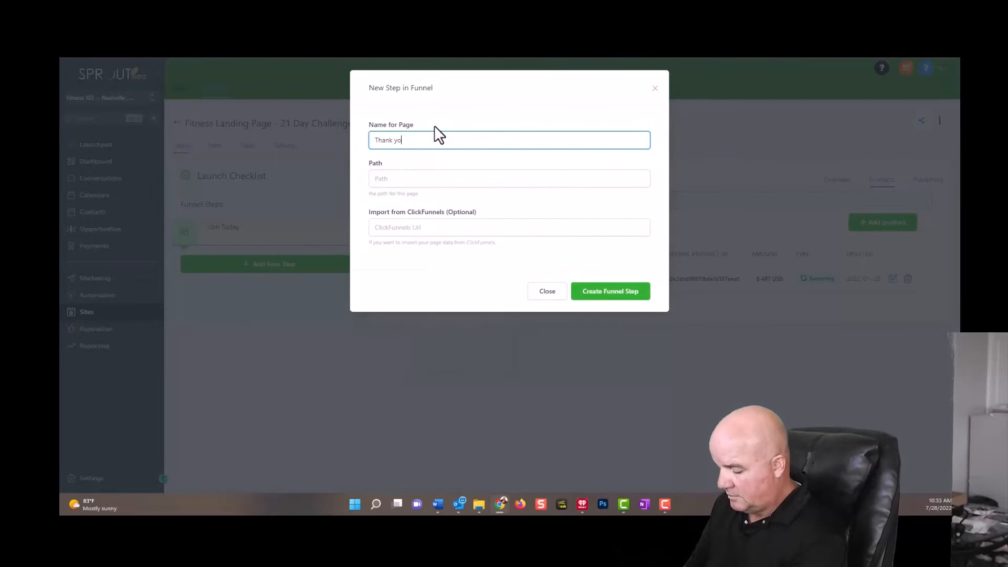
{"action": "type", "text": "u"}
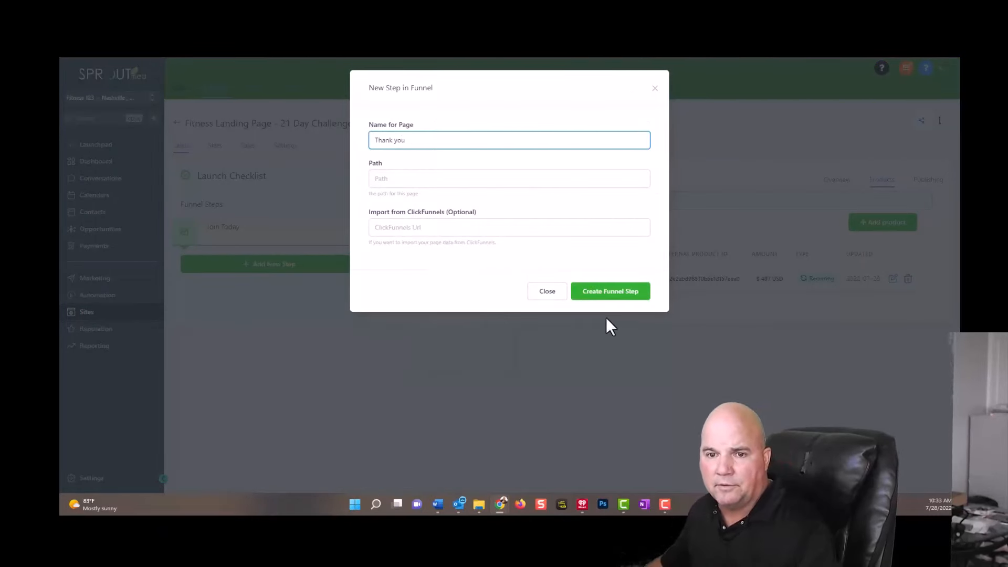
{"action": "left_click", "coordinate": [592, 292]}
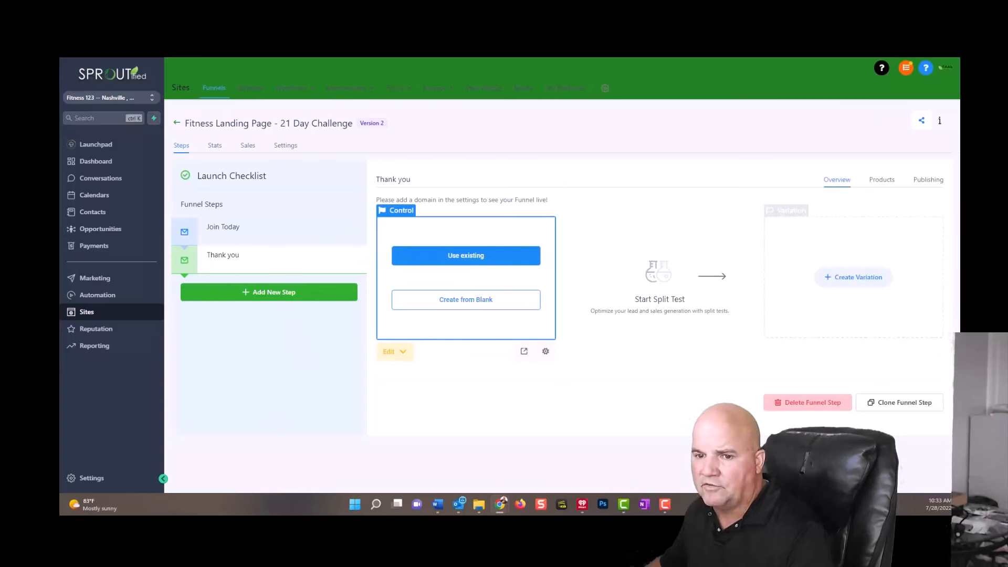
Create the Thank you page from blank and add a full-width section containing a two-column row.
{"action": "left_click", "coordinate": [457, 312]}
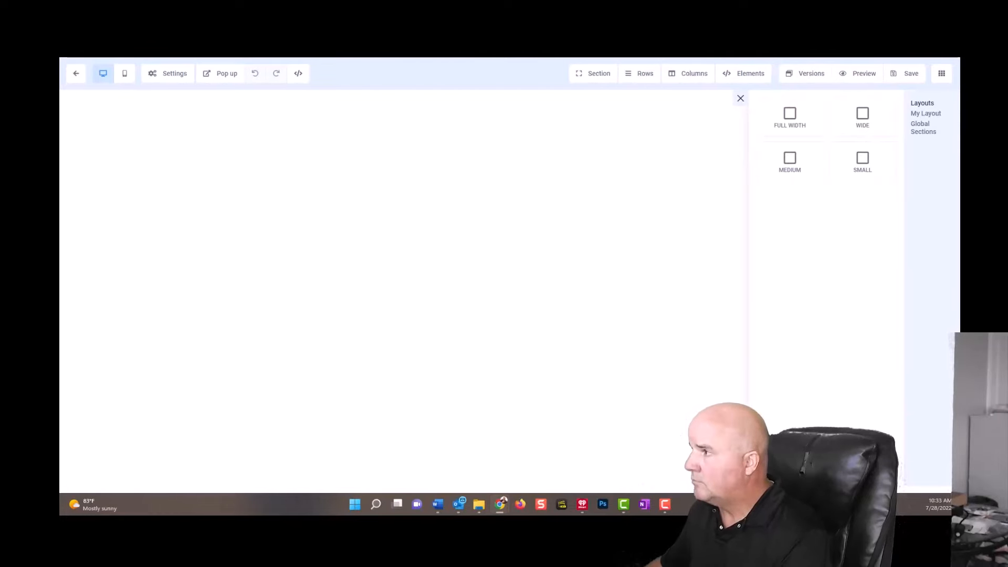
{"action": "left_click", "coordinate": [797, 126]}
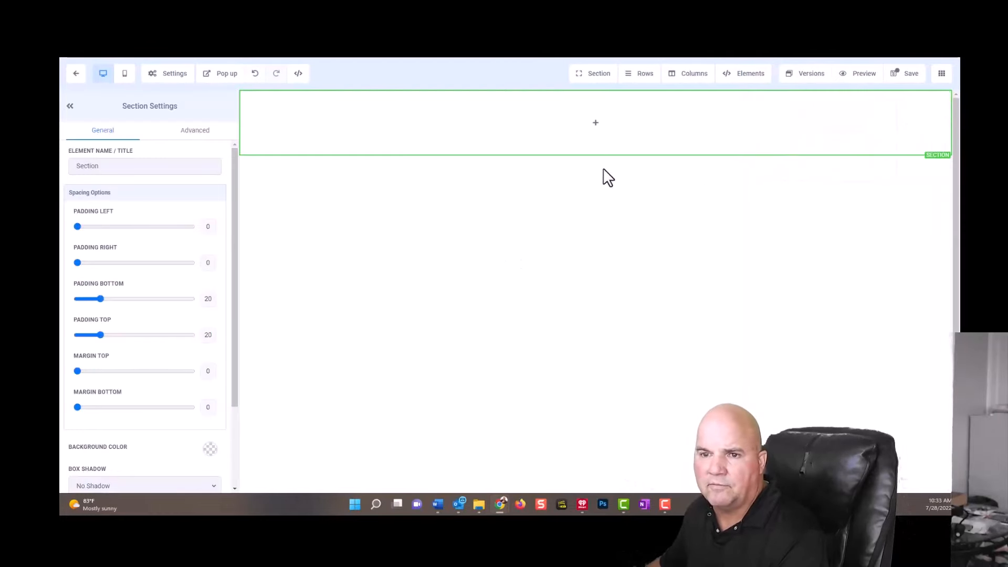
{"action": "left_click", "coordinate": [607, 129]}
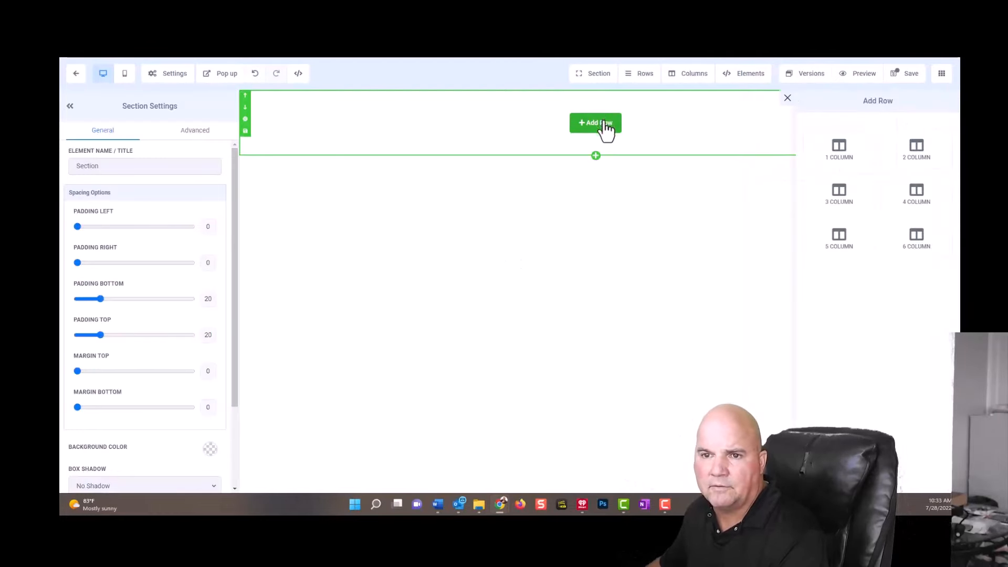
{"action": "left_click", "coordinate": [919, 158]}
Add an image element to the row's first column and use the Vigilant Fitness logo from the media library.
{"action": "left_click", "coordinate": [462, 137]}
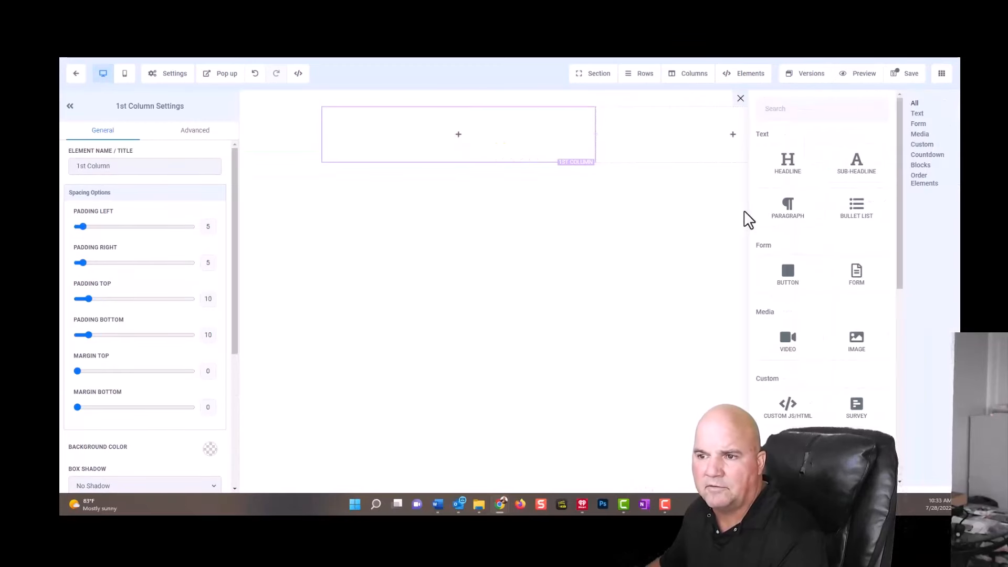
{"action": "left_click", "coordinate": [862, 347]}
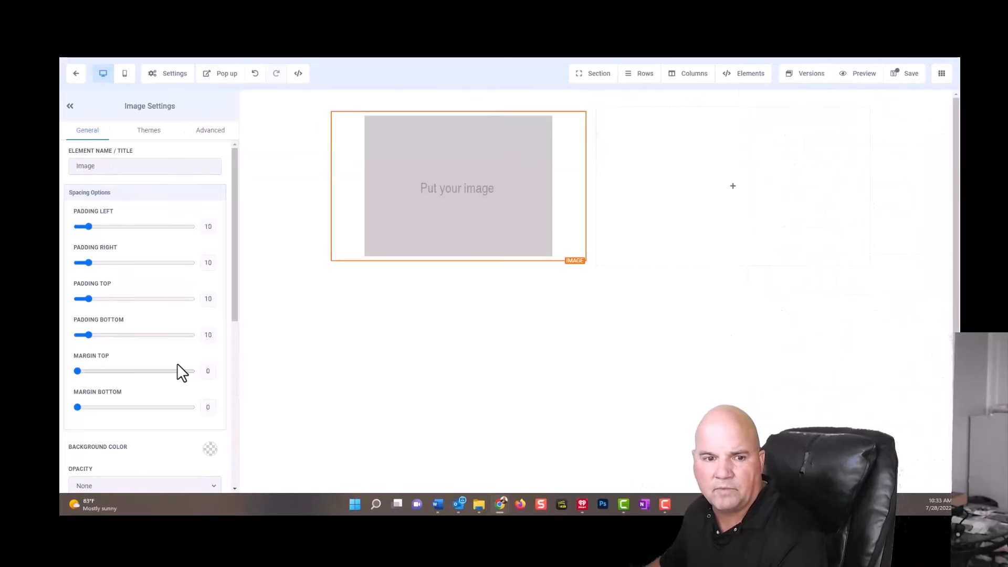
{"action": "scroll", "coordinate": [178, 364], "scroll_direction": "down", "scroll_amount": 5}
{"action": "left_click", "coordinate": [212, 319]}
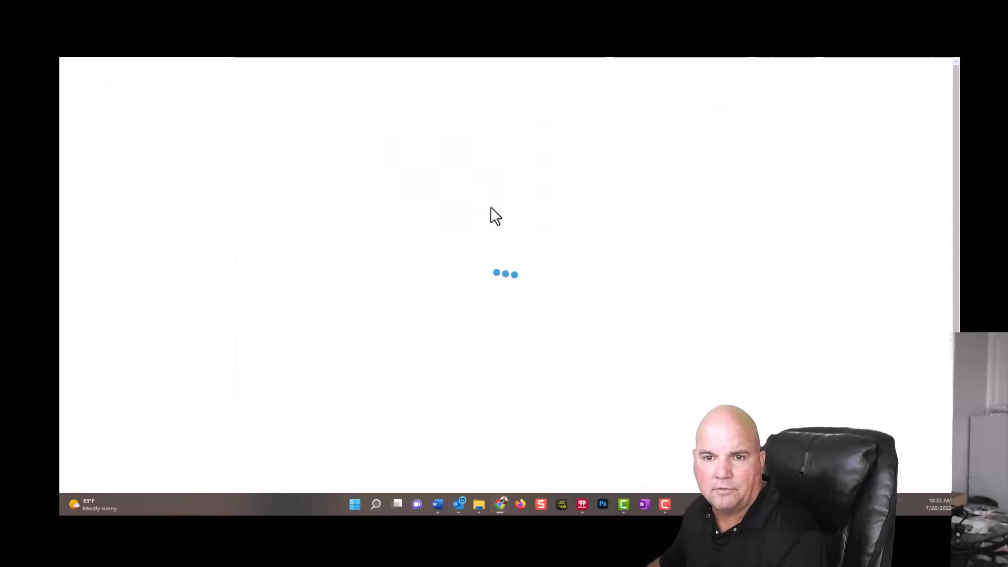
{"action": "left_click", "coordinate": [261, 210]}
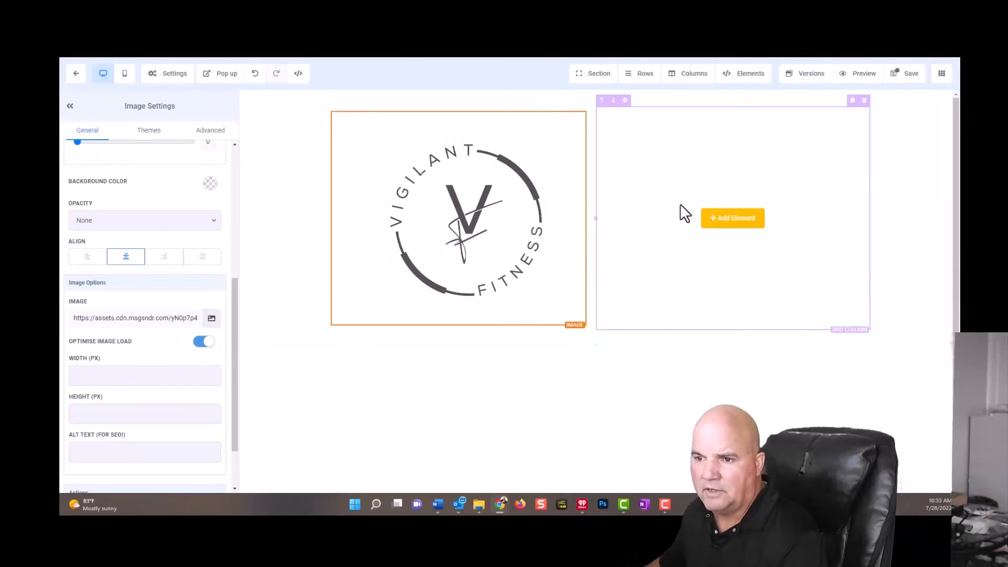
Add the image "21 day challenge copy.png" to the second column and set its width to 250 px.
{"action": "left_click", "coordinate": [732, 219]}
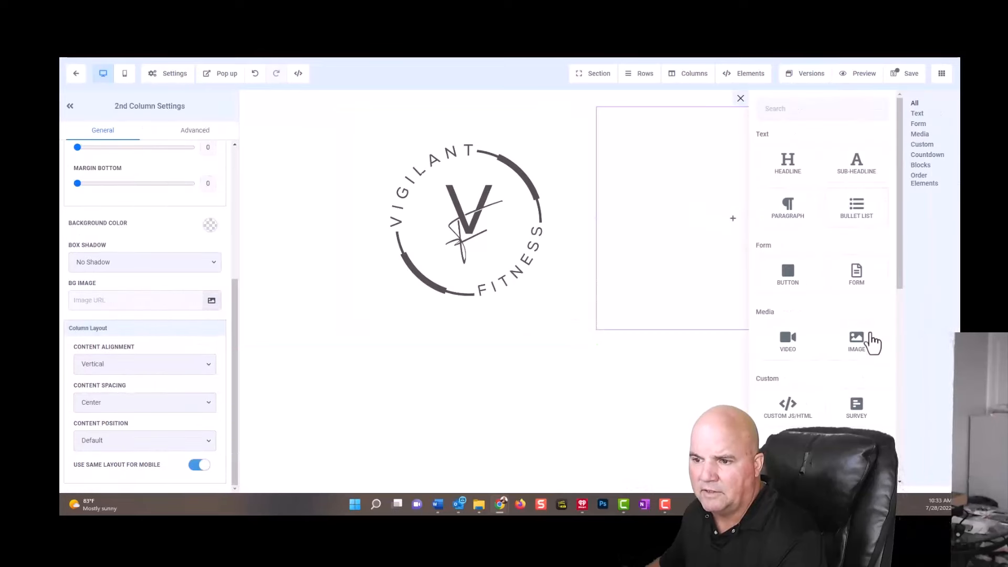
{"action": "left_click", "coordinate": [861, 340]}
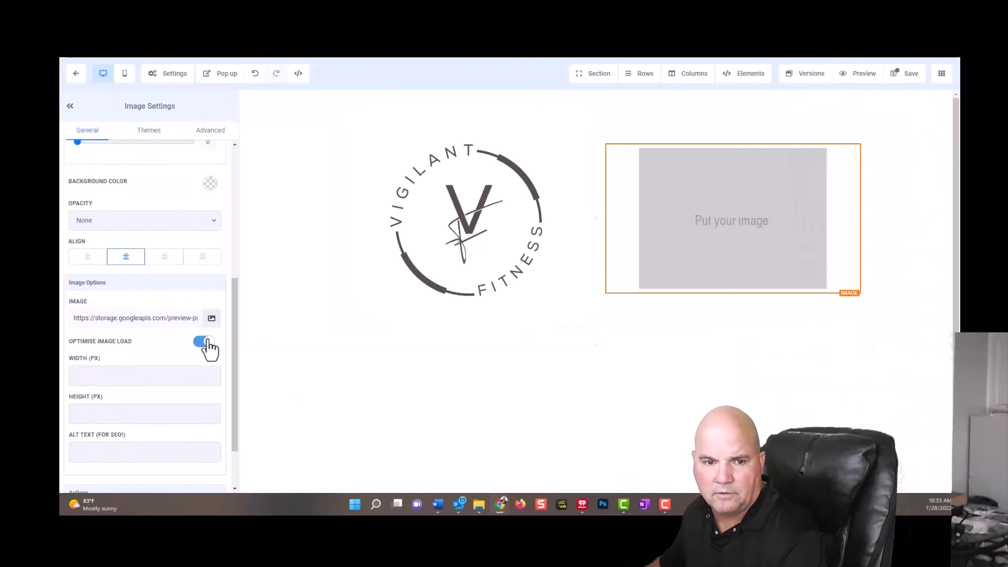
{"action": "left_click", "coordinate": [212, 319]}
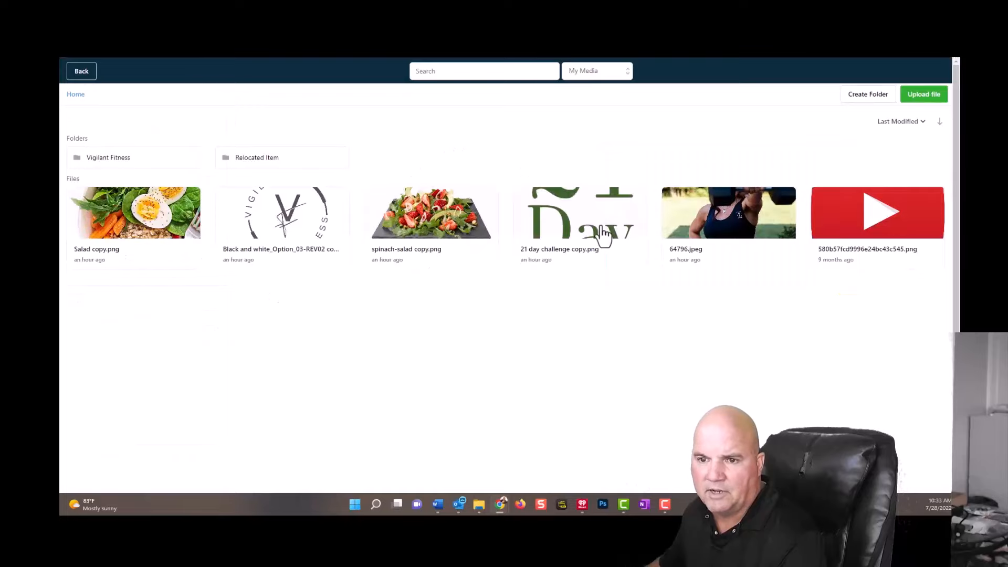
{"action": "left_click", "coordinate": [604, 234]}
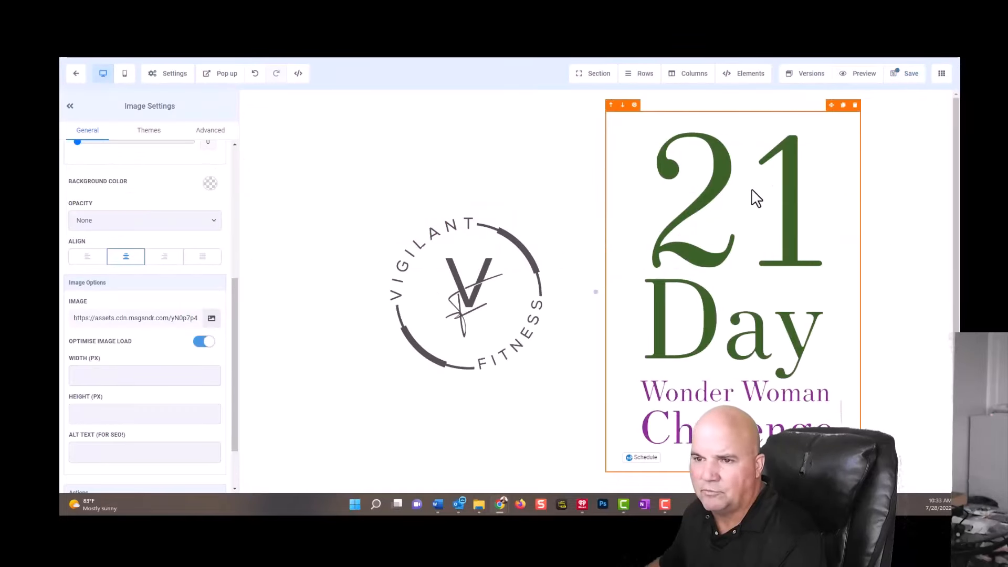
{"action": "left_click", "coordinate": [99, 382]}
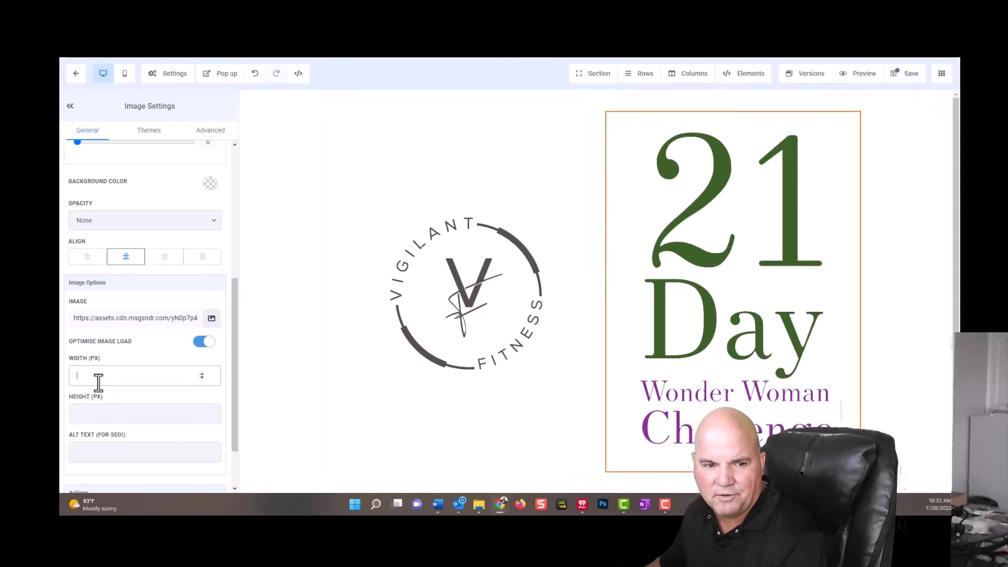
{"action": "type", "text": "250"}
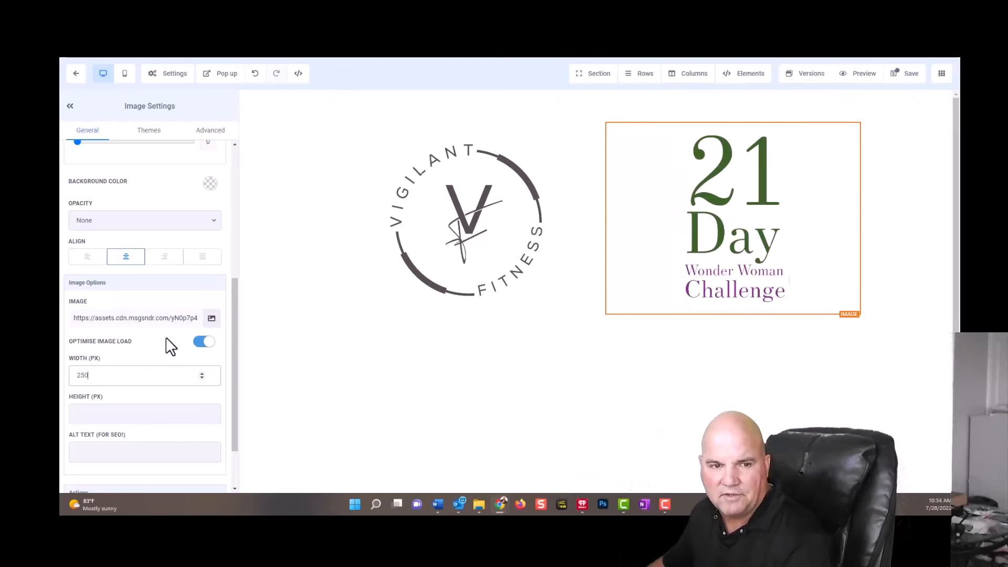
Set the Vigilant Fitness logo's width to 200 px and save the page.
{"action": "left_click", "coordinate": [341, 226]}
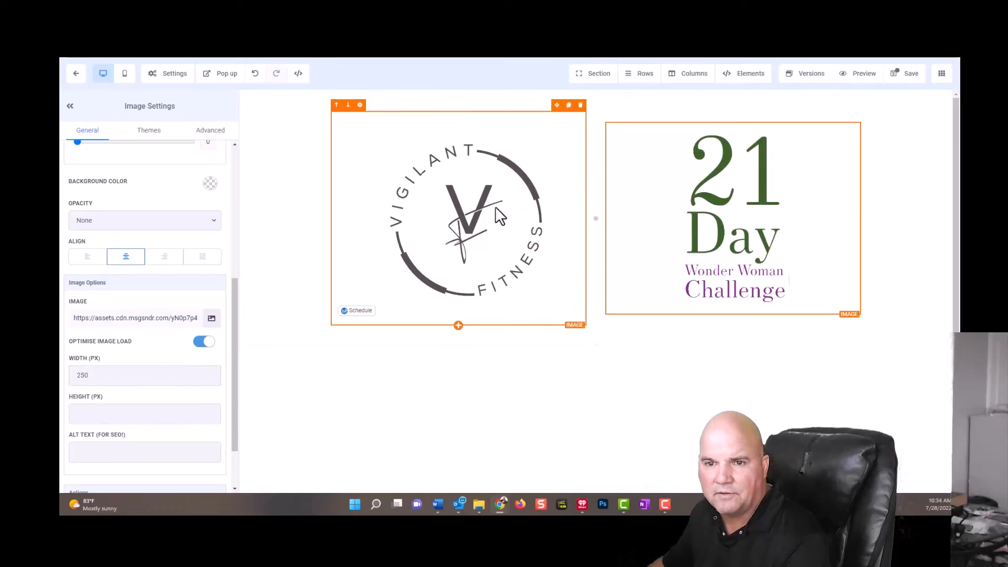
{"action": "left_click", "coordinate": [152, 374]}
{"action": "type", "text": "150"}
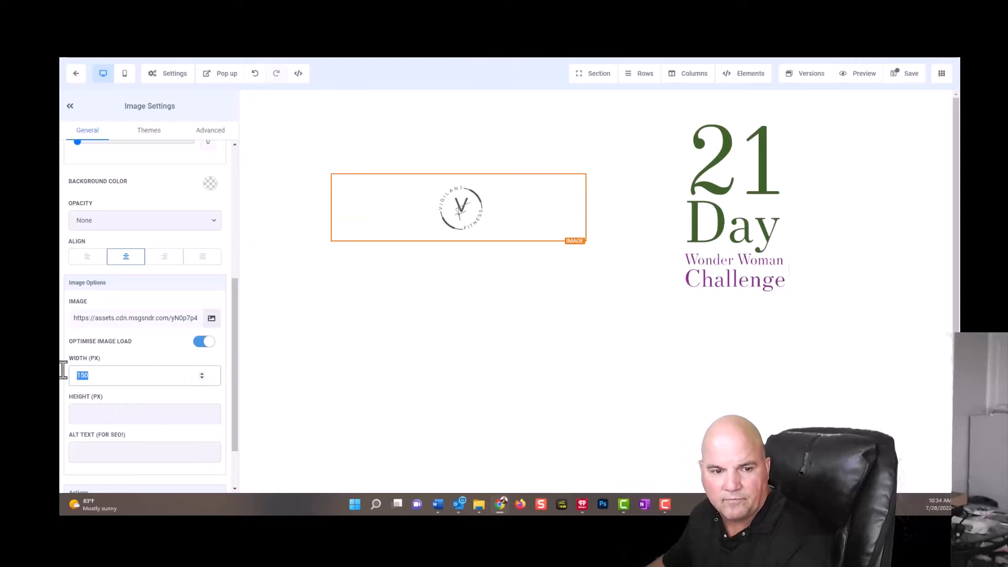
{"action": "key", "text": "BackSpace"}
{"action": "key", "text": "BackSpace"}
{"action": "key", "text": "BackSpace"}
{"action": "type", "text": "200"}
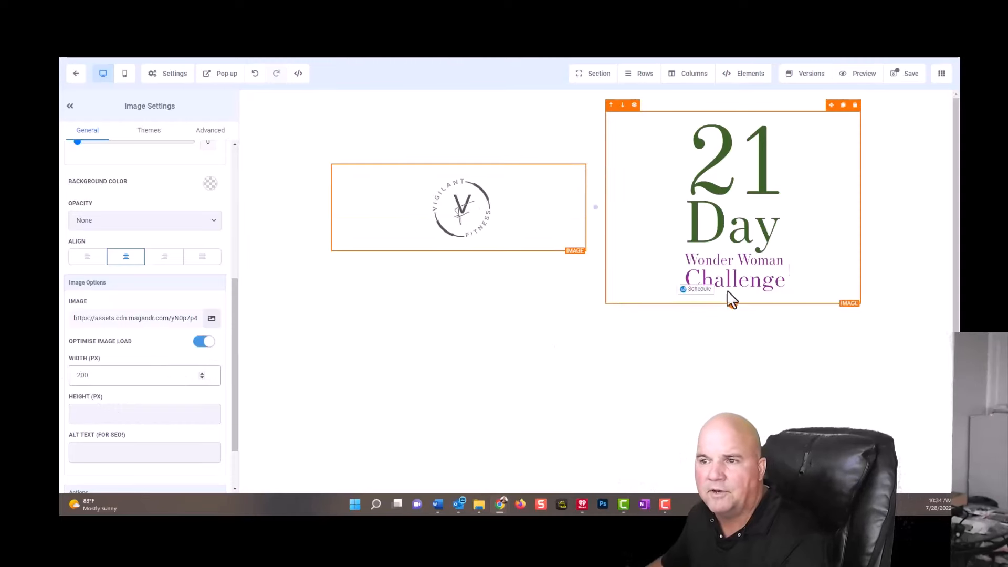
{"action": "left_click", "coordinate": [920, 88]}
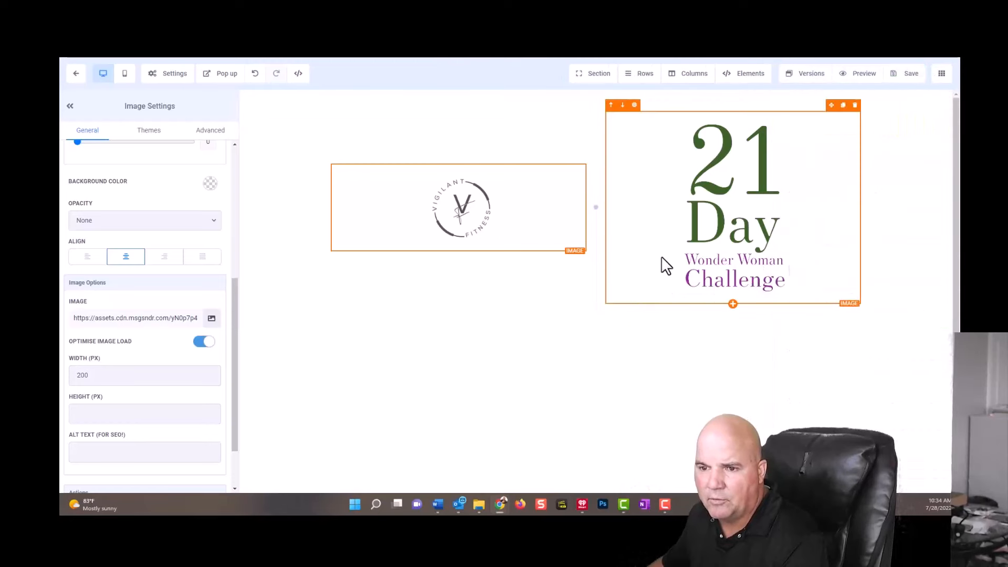
Add a full-width section below the header images with a one-column row and insert a paragraph element in it.
{"action": "left_click", "coordinate": [595, 326]}
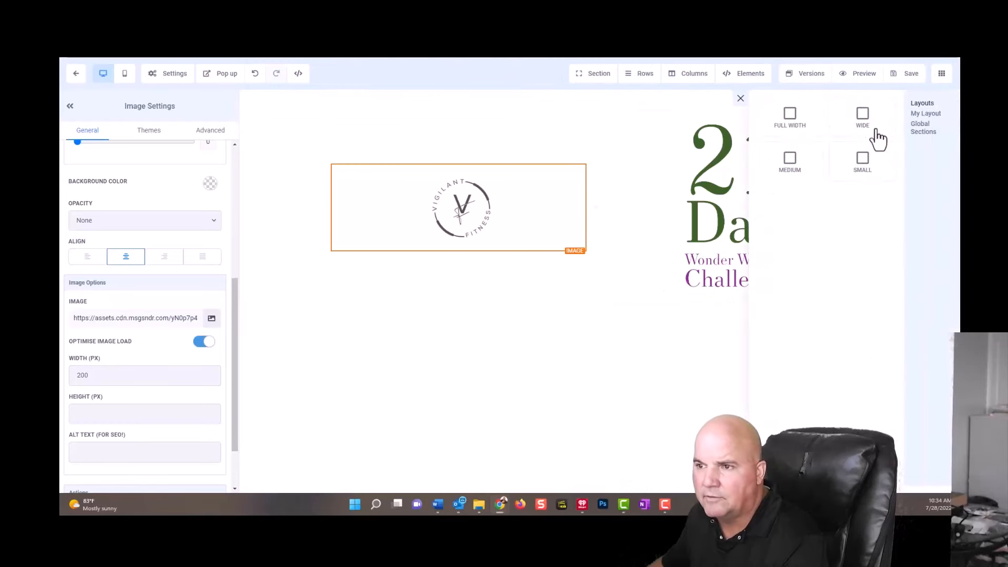
{"action": "left_click", "coordinate": [792, 132]}
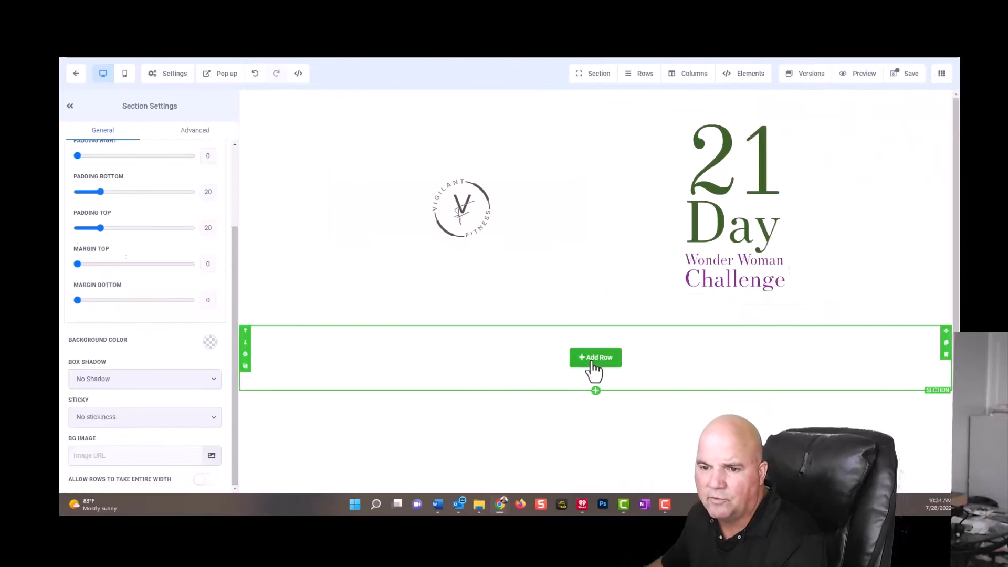
{"action": "left_click", "coordinate": [599, 359]}
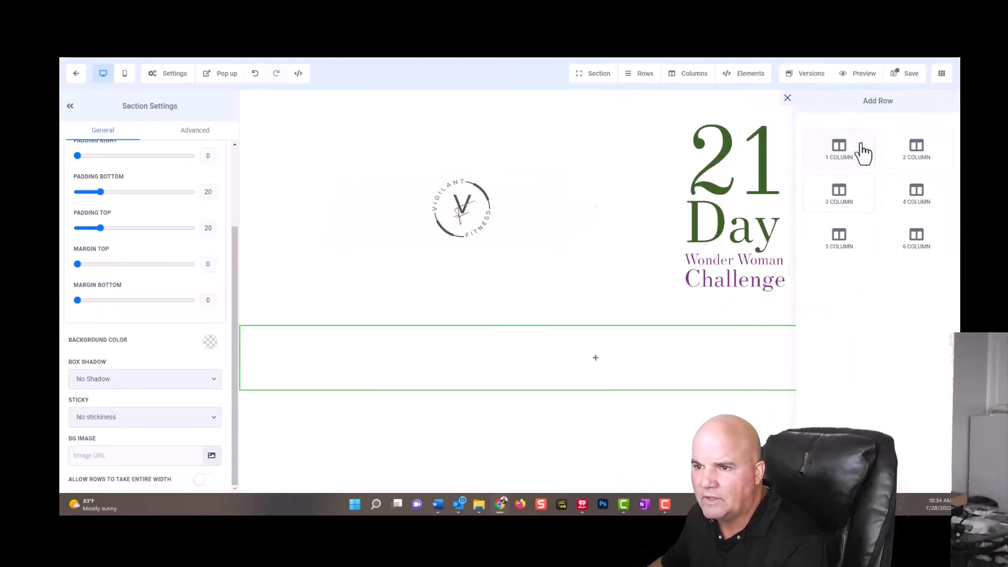
{"action": "left_click", "coordinate": [855, 152]}
{"action": "left_click", "coordinate": [595, 369]}
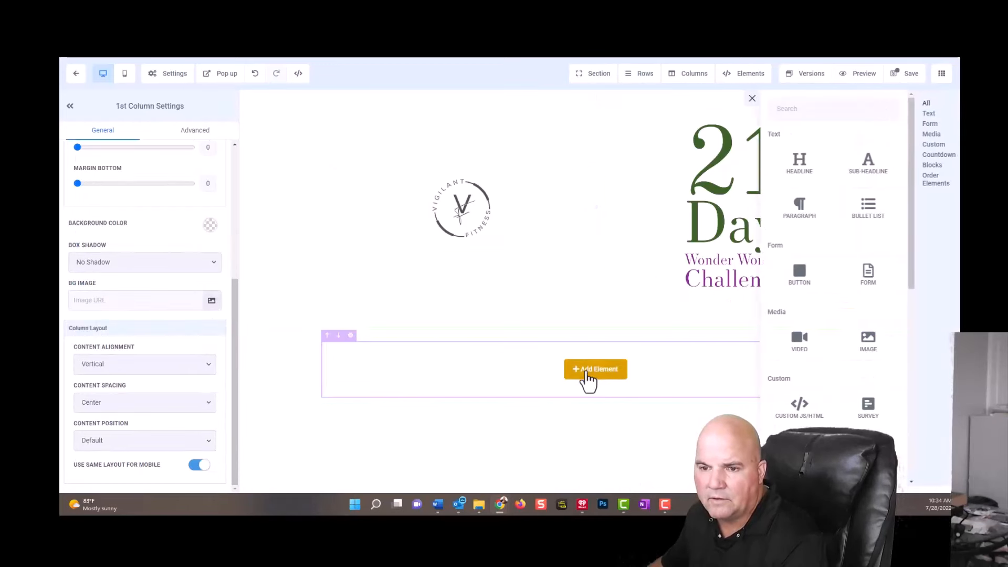
{"action": "left_click", "coordinate": [788, 208]}
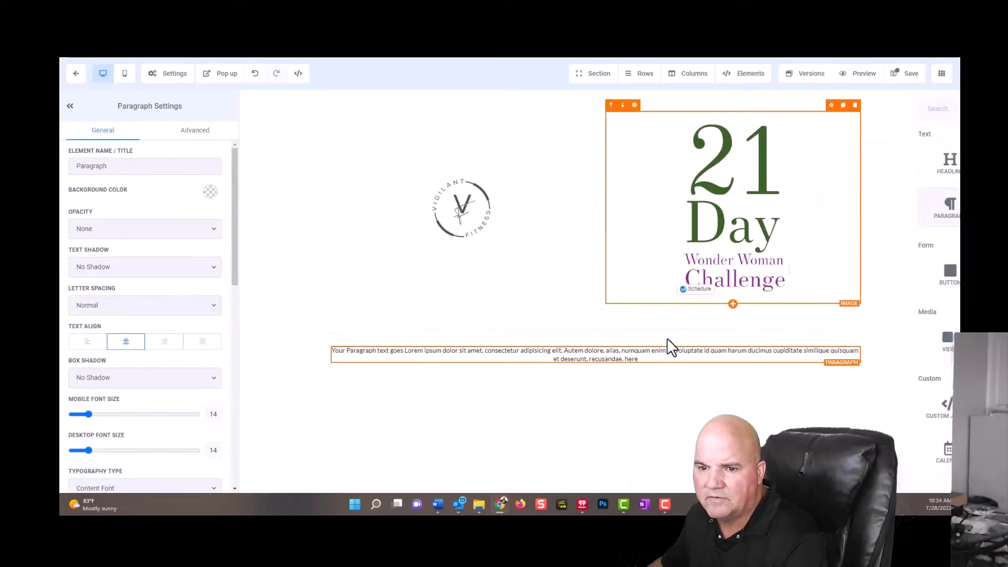
Replace the placeholder paragraph with "Thank you for purchasing the "21 Day Wonder Woman Challenge". I am excited to work with you!" and save the page.
{"action": "left_click_drag", "start_coordinate": [661, 362], "coordinate": [331, 351]}
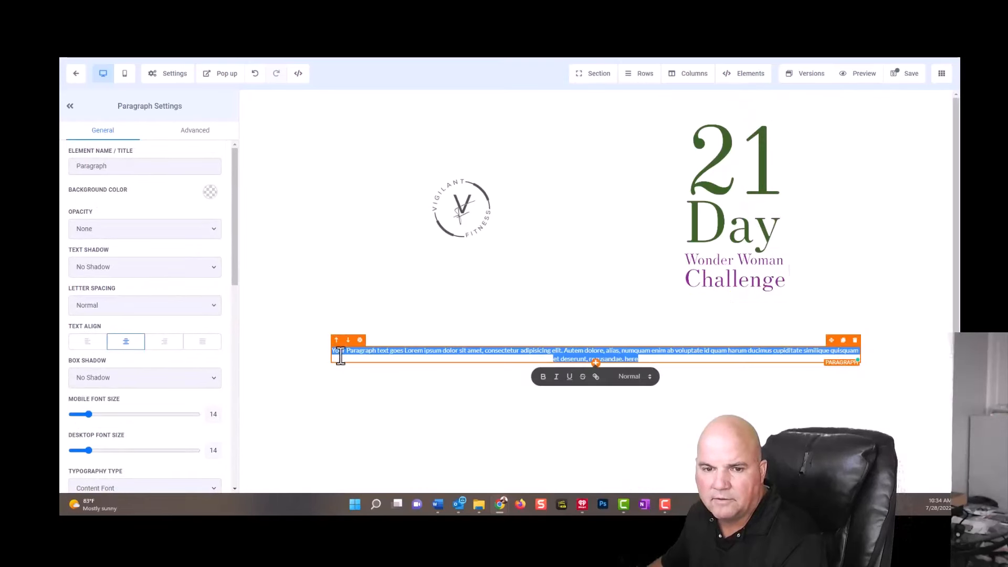
{"action": "type", "text": "Thank you for purchasing the \"21 Day Wonder Woman Challenge\".  I am excited to work with you!"}
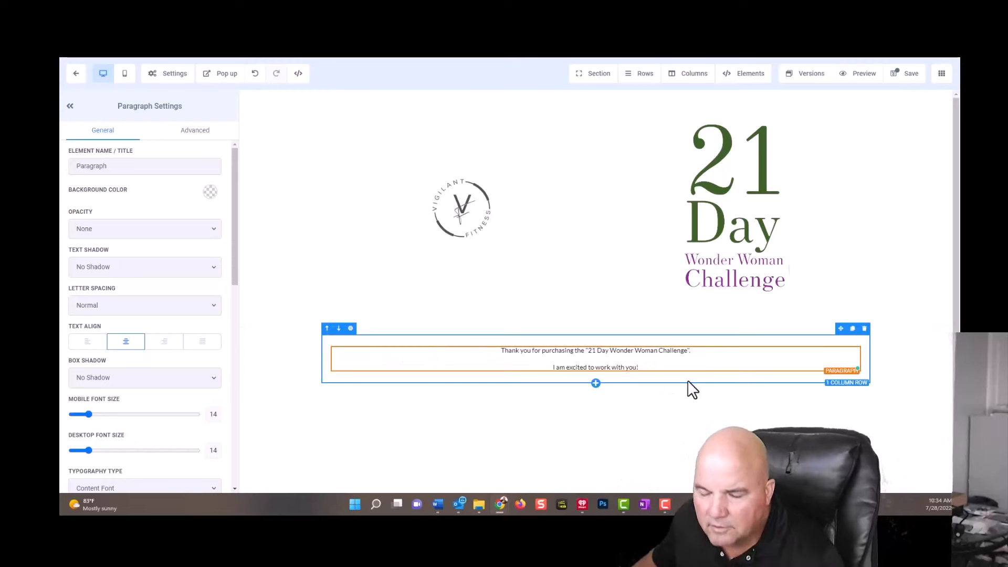
{"action": "left_click", "coordinate": [899, 76]}
Set the thank-you paragraph's desktop font size to 32 and save the page.
{"action": "scroll", "coordinate": [158, 336], "scroll_direction": "down", "scroll_amount": 10}
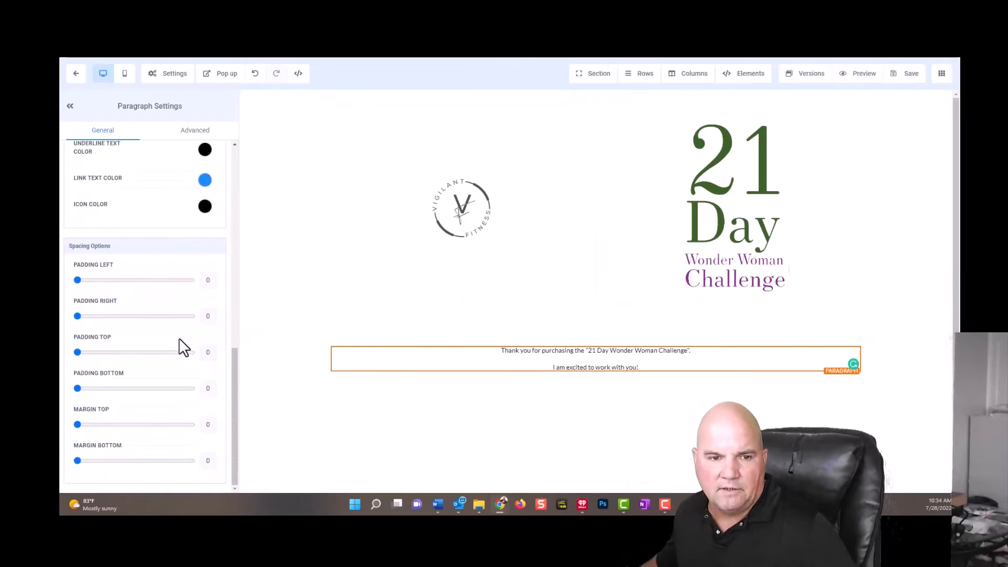
{"action": "scroll", "coordinate": [185, 351], "scroll_direction": "up", "scroll_amount": 10}
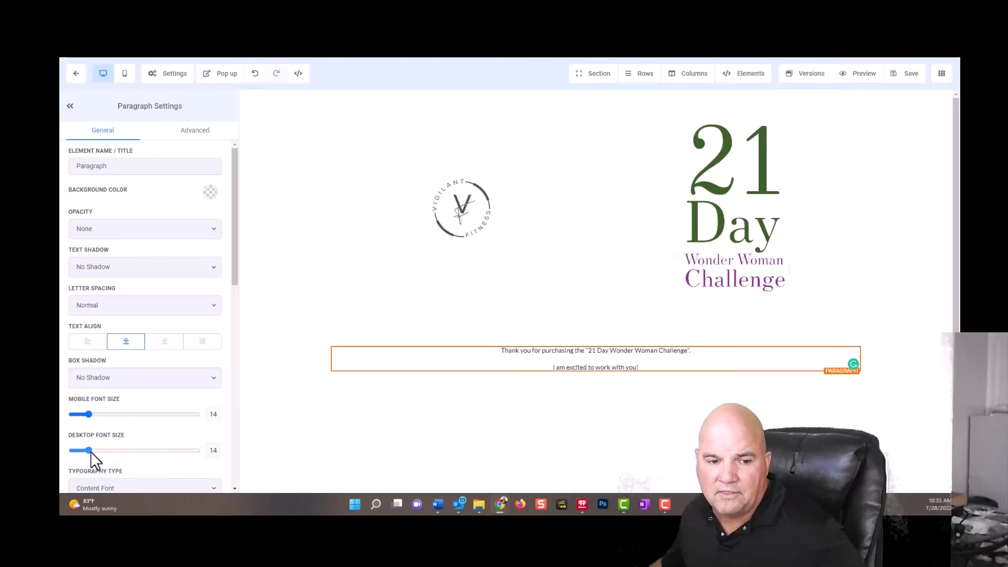
{"action": "left_click_drag", "start_coordinate": [90, 452], "coordinate": [111, 457]}
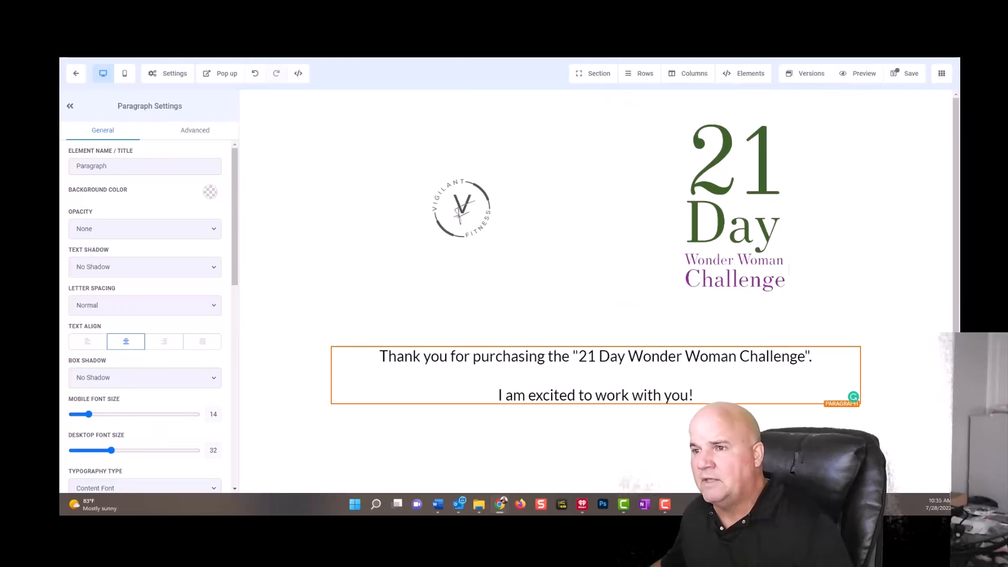
{"action": "left_click", "coordinate": [907, 75]}
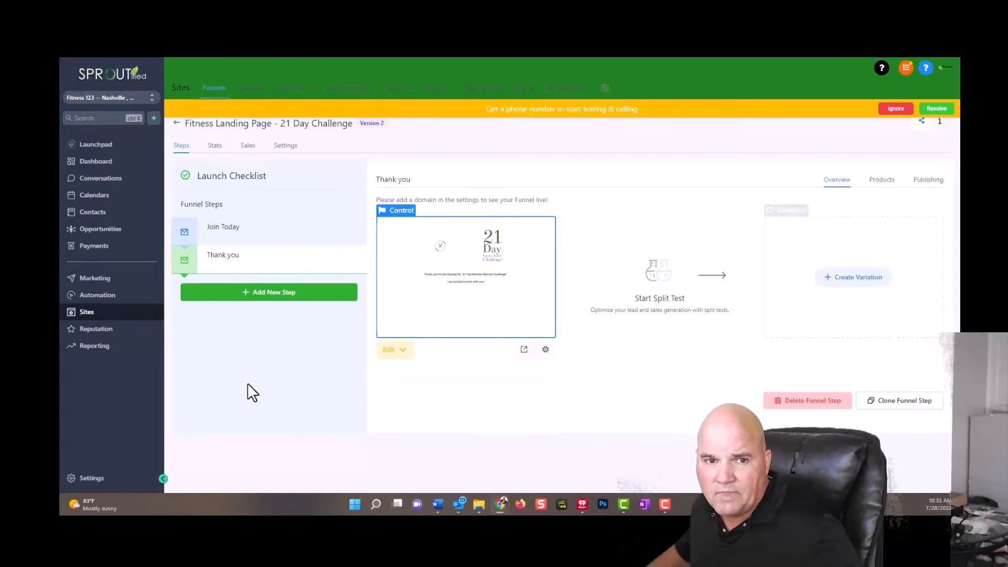
Ignore the notice about getting a phone number for texting and calling on the funnel's steps overview.
{"action": "left_click", "coordinate": [897, 109]}
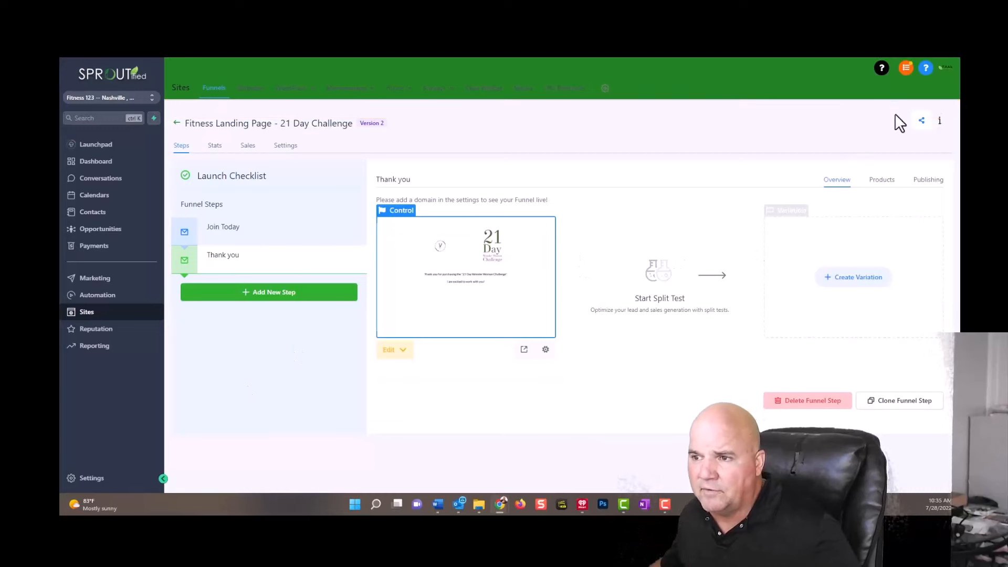